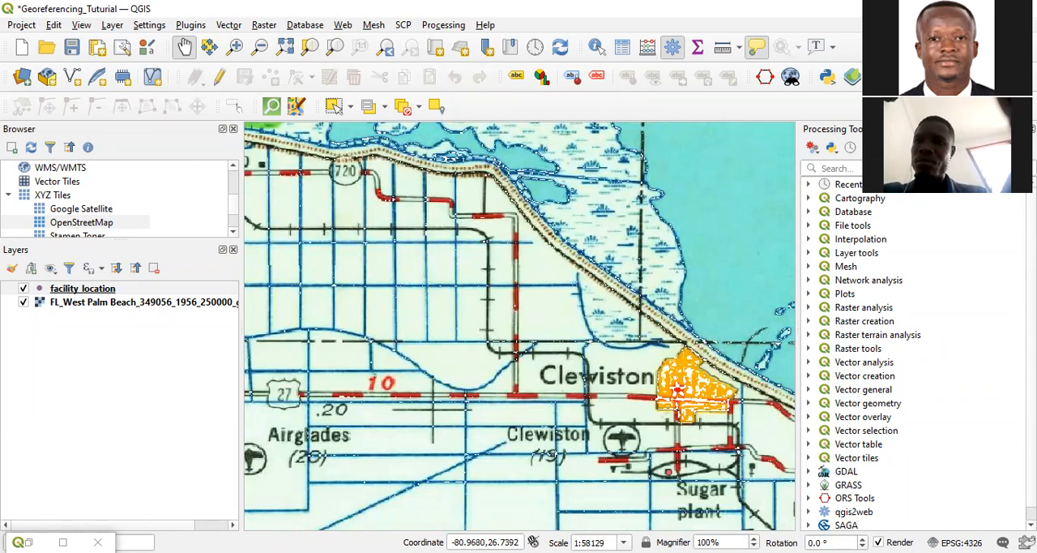
{"action": "left_click", "coordinate": [111, 24]}
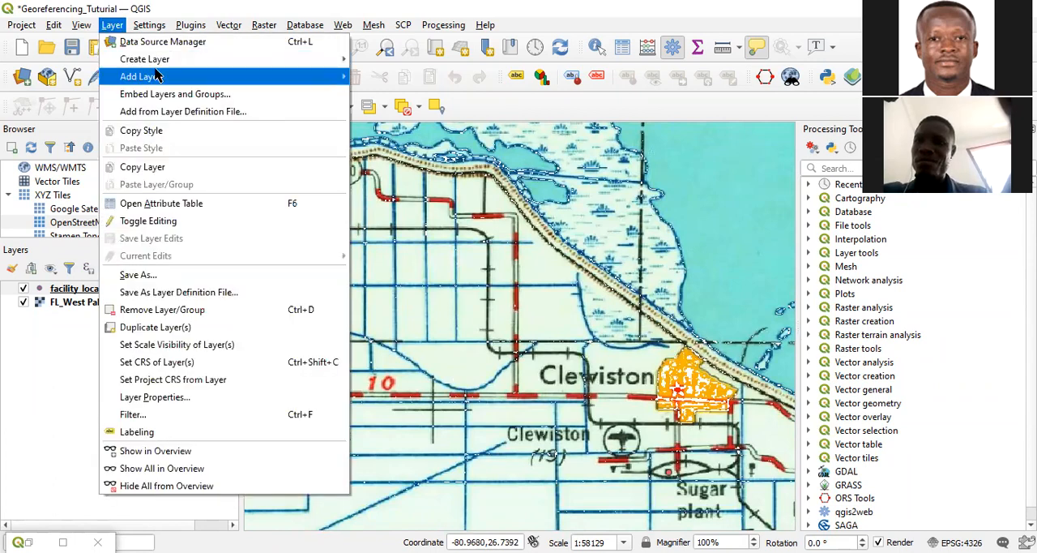
{"action": "mouse_move", "coordinate": [324, 60]}
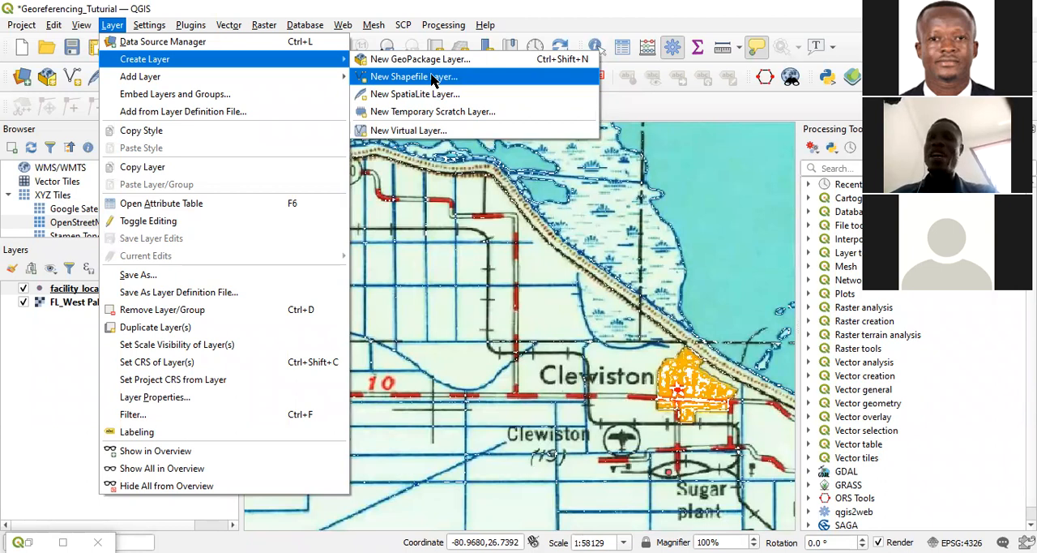
{"action": "left_click", "coordinate": [687, 16]}
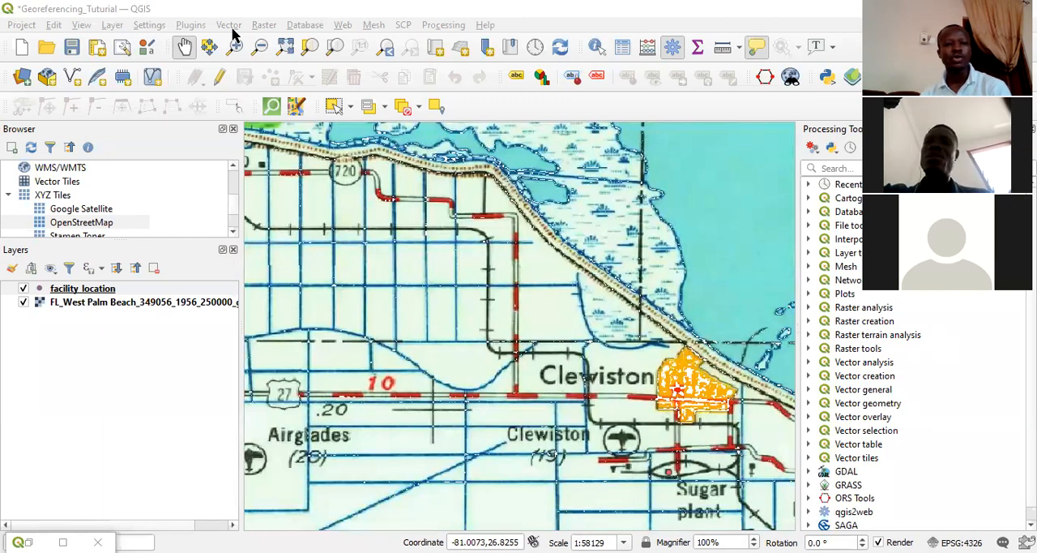
Start a new shapefile layer named railway in the GIS Tutorial Layers folder, with Line as its geometry type.
{"action": "left_click", "coordinate": [112, 26]}
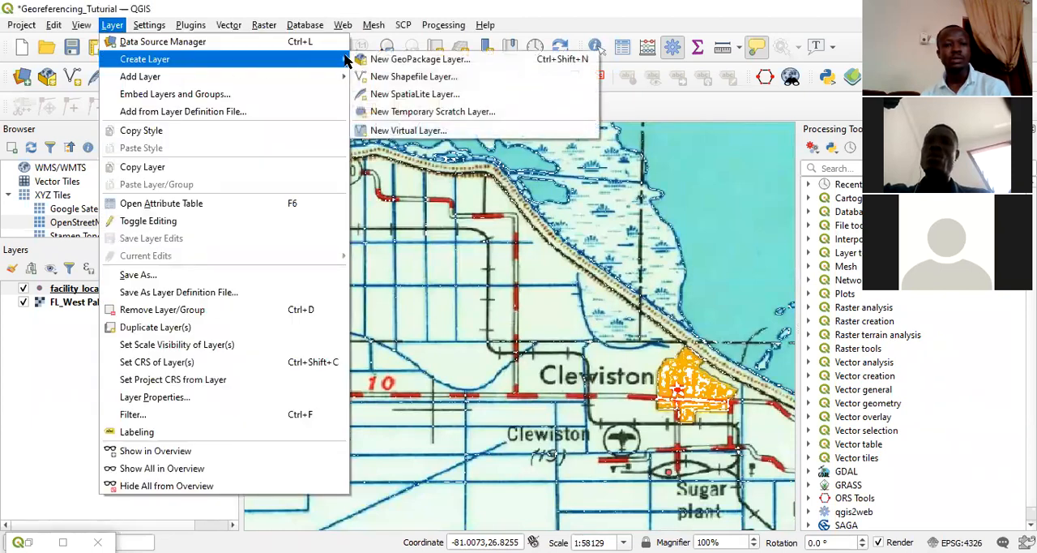
{"action": "left_click", "coordinate": [392, 78]}
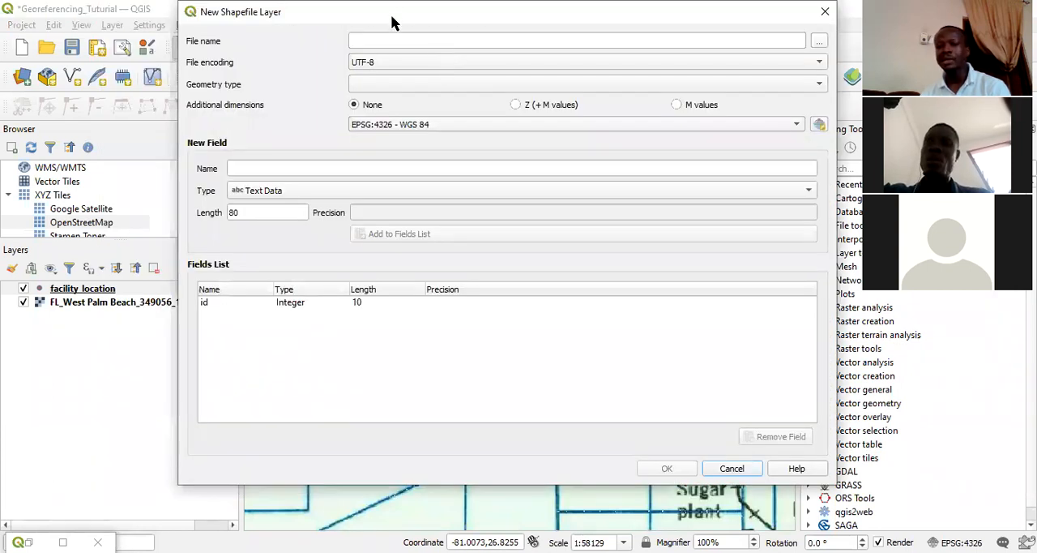
{"action": "left_click_drag", "start_coordinate": [393, 22], "coordinate": [383, 55]}
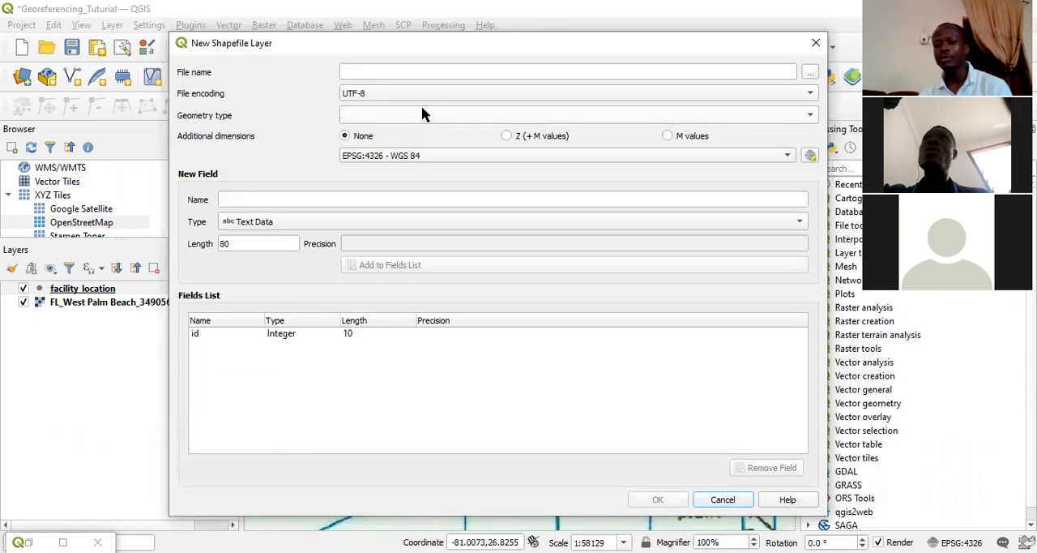
{"action": "left_click", "coordinate": [411, 70]}
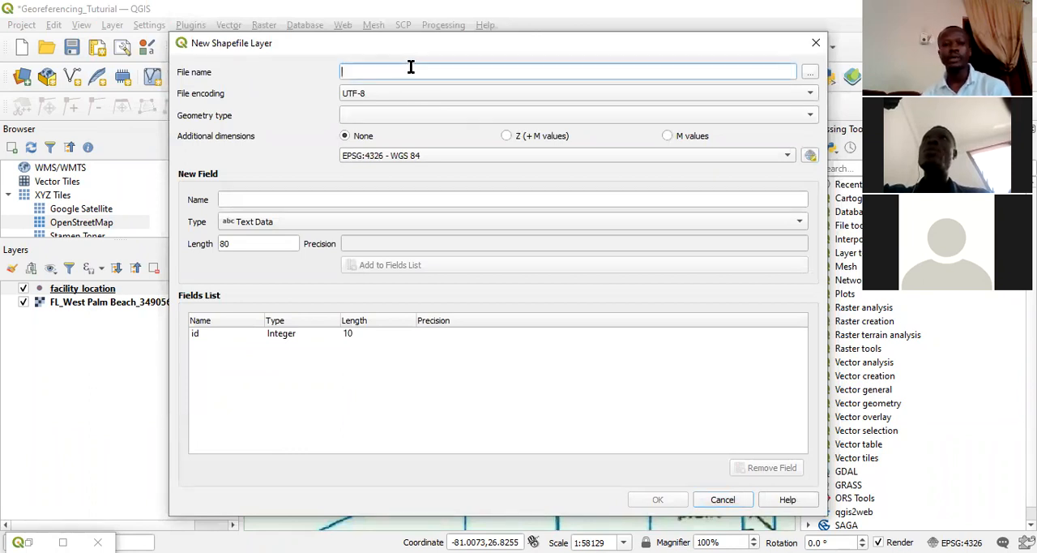
{"action": "left_click", "coordinate": [810, 75]}
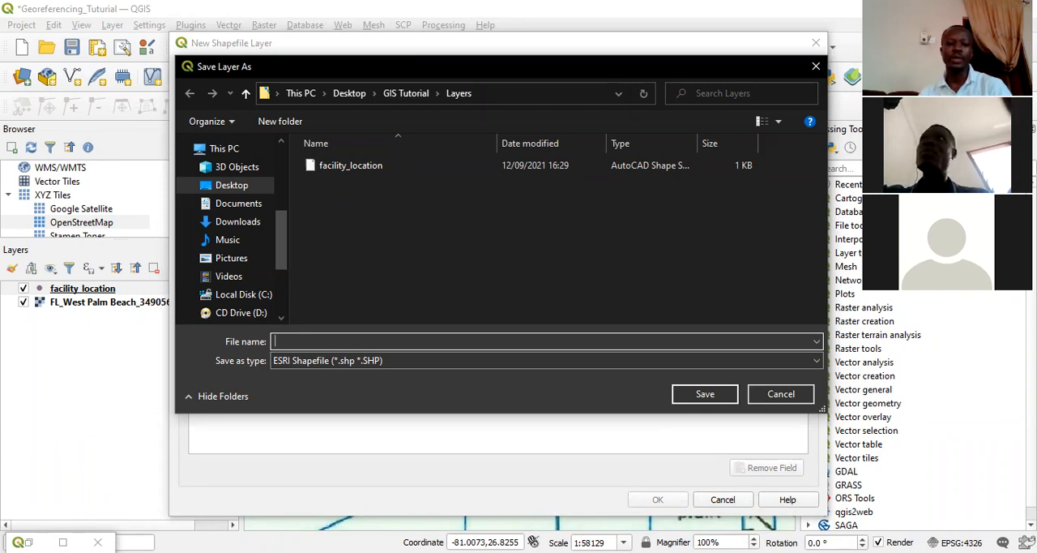
{"action": "type", "text": "ra"}
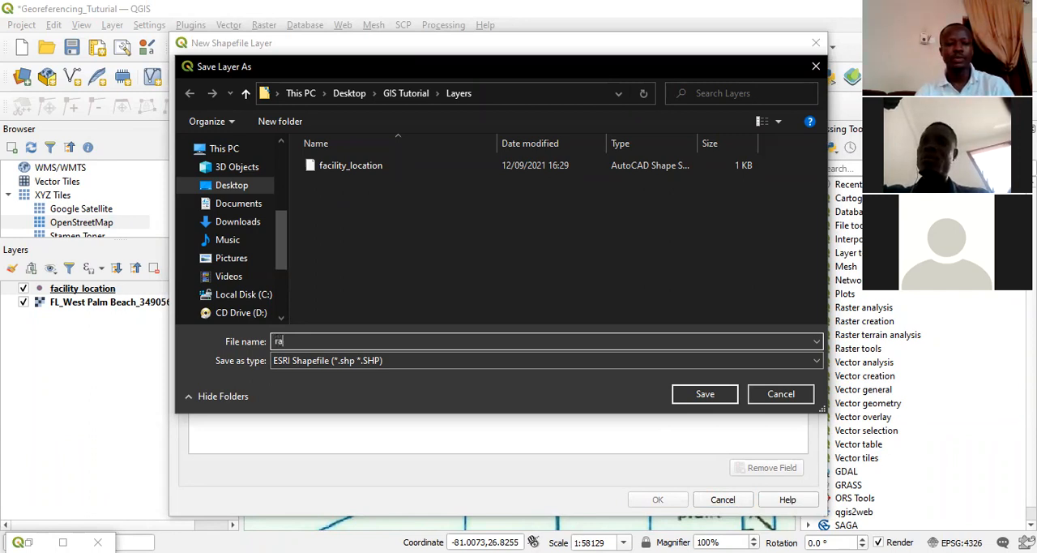
{"action": "type", "text": "ilway"}
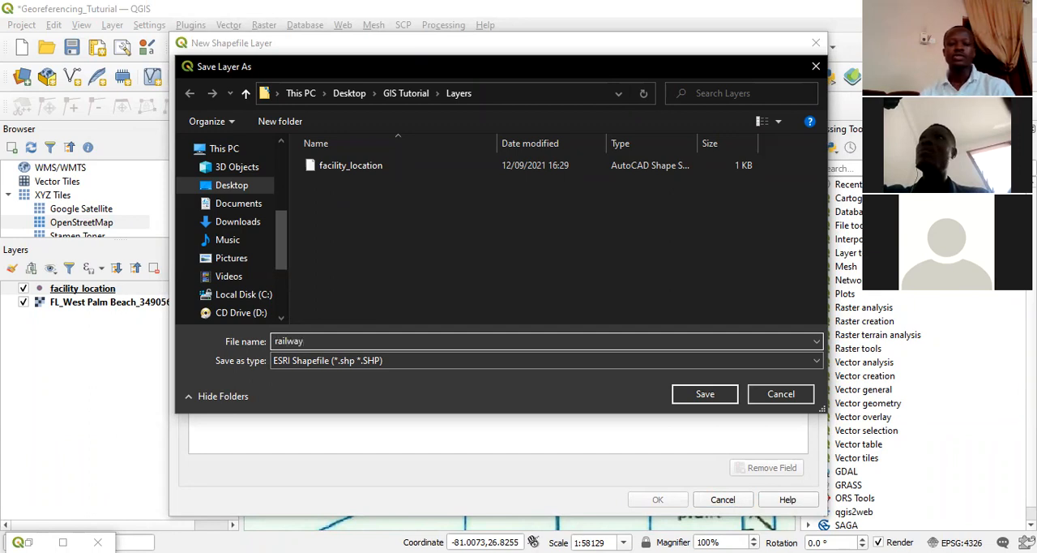
{"action": "left_click", "coordinate": [707, 394]}
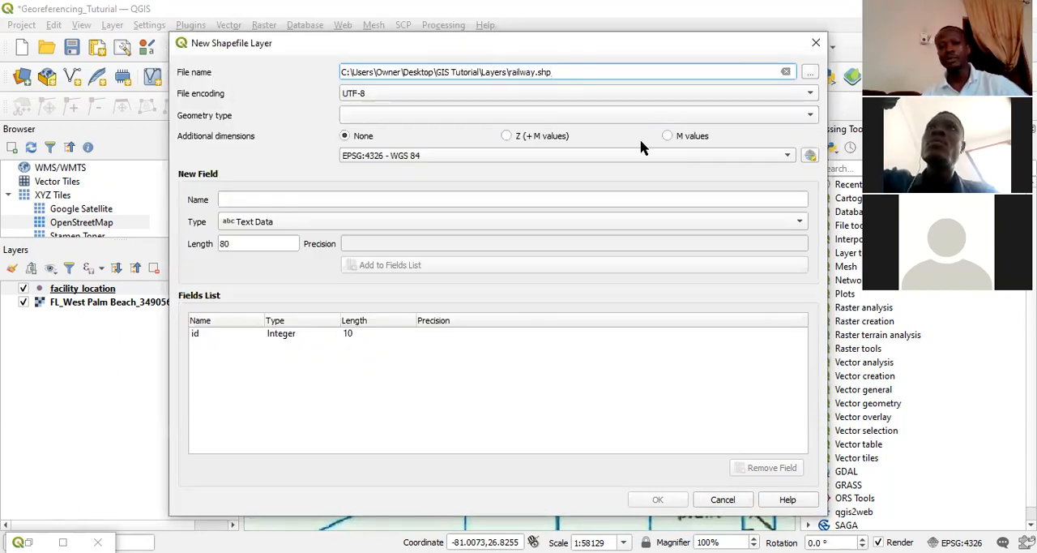
{"action": "left_click", "coordinate": [739, 118]}
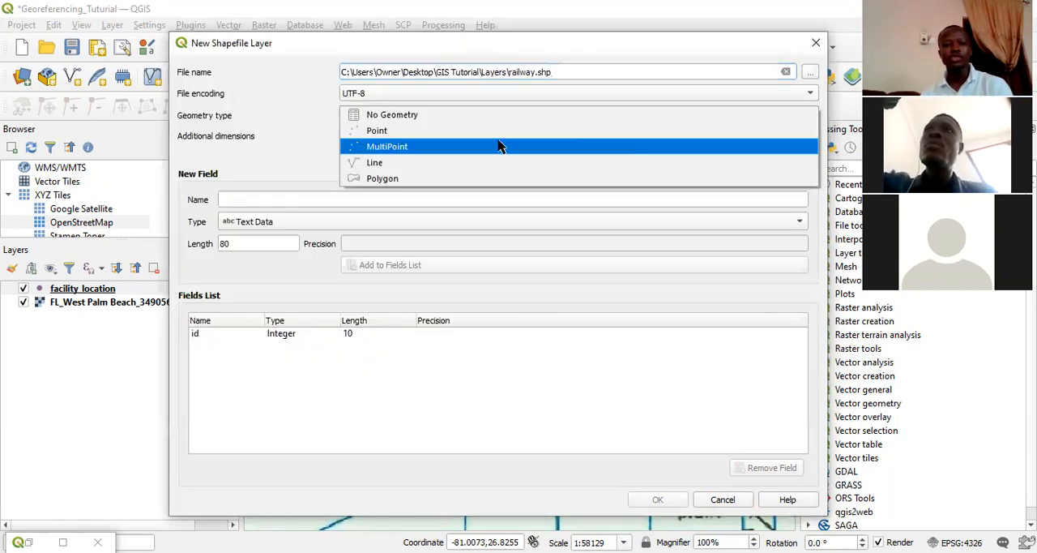
{"action": "left_click", "coordinate": [402, 164]}
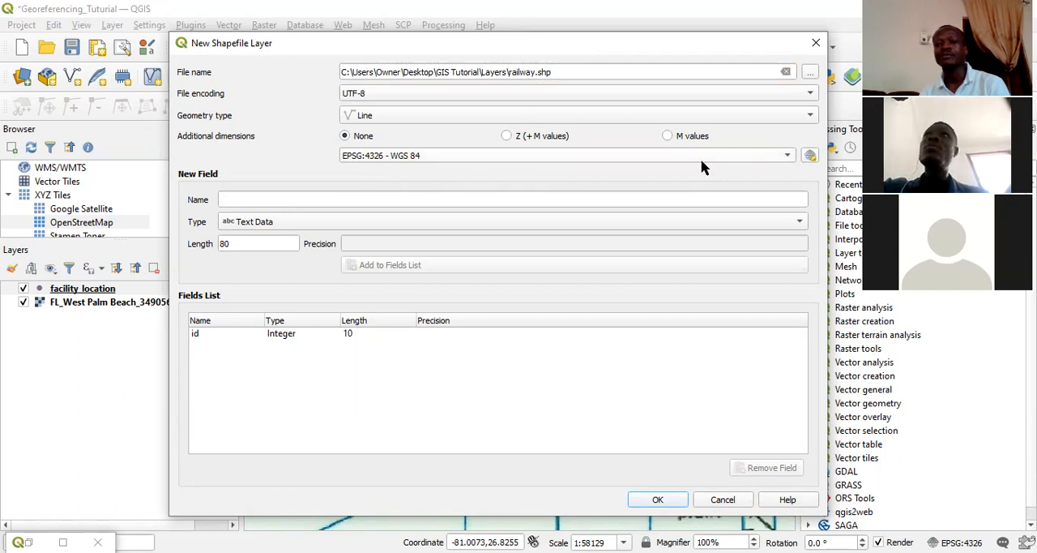
Add a text field named "route name" with length 80 to the new shapefile's field list.
{"action": "left_click", "coordinate": [265, 200]}
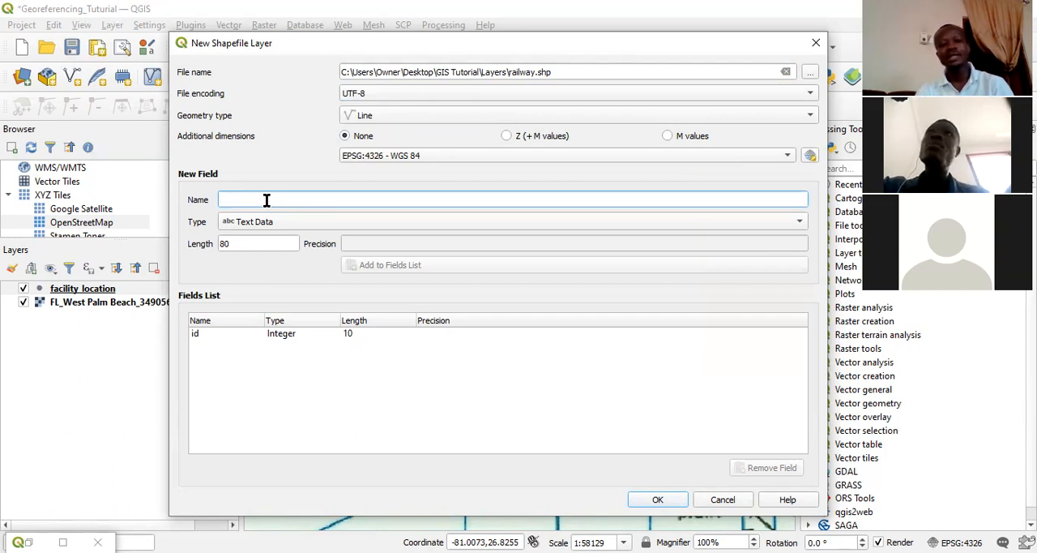
{"action": "type", "text": "route"}
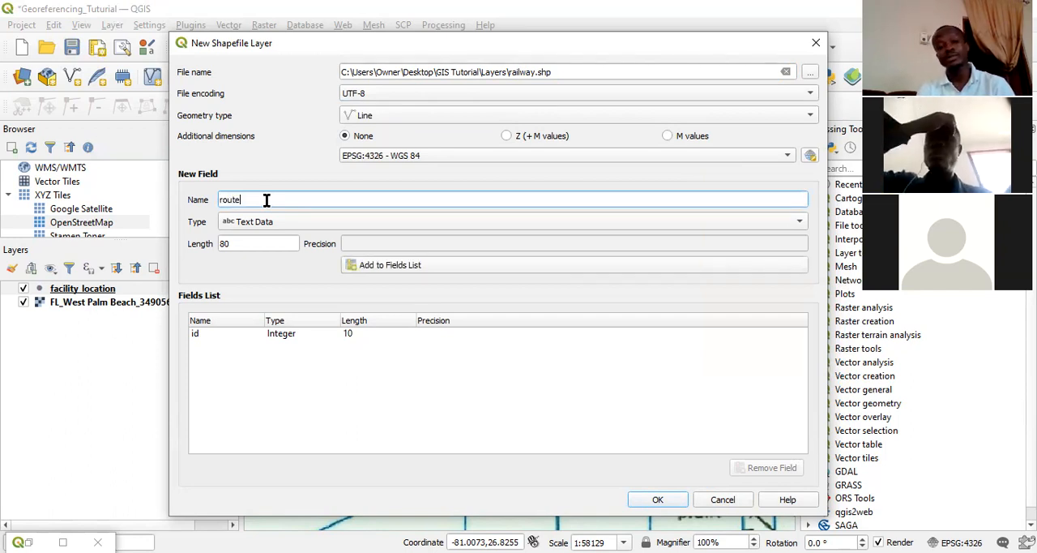
{"action": "type", "text": " name"}
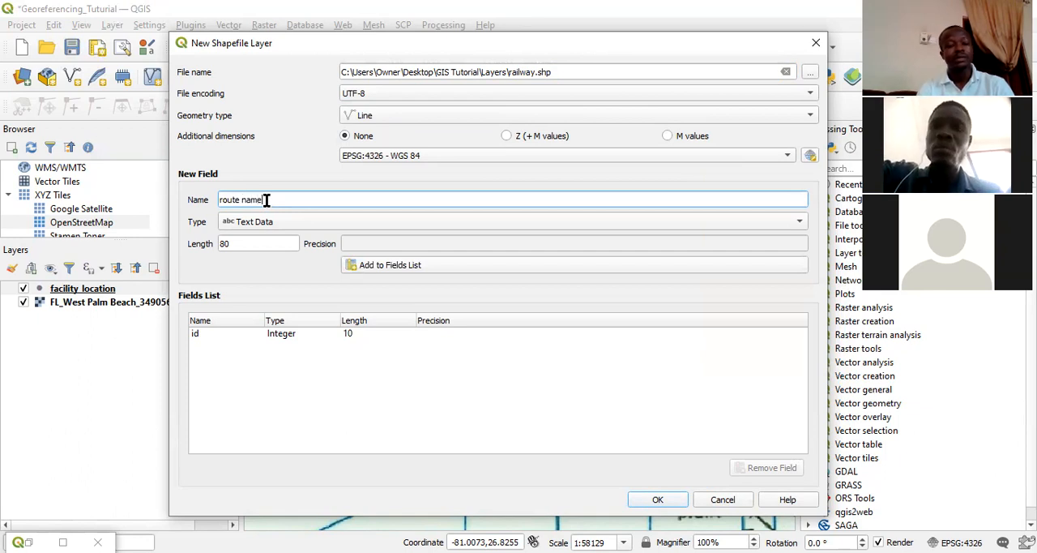
{"action": "left_click", "coordinate": [397, 268]}
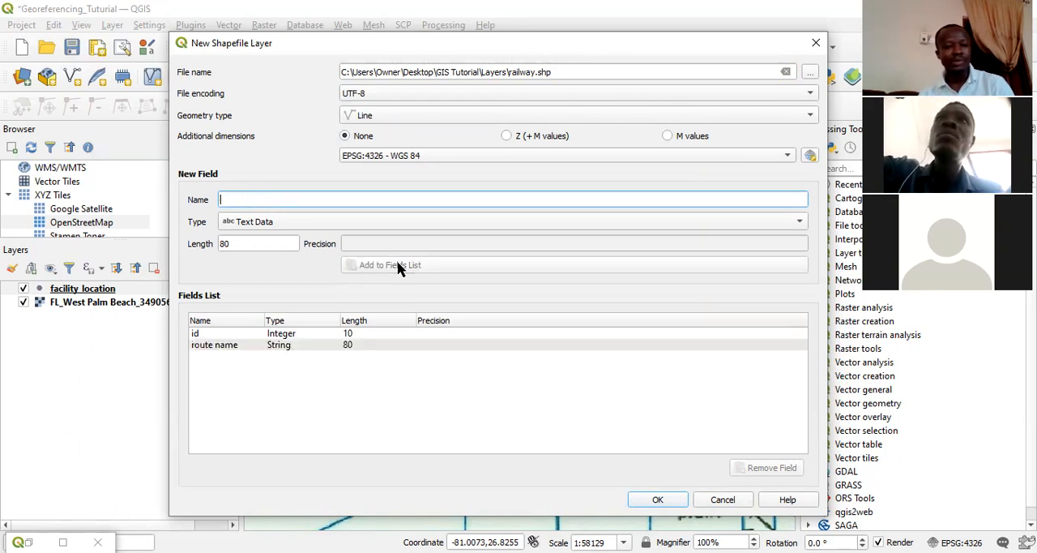
Add a text field named speed_lim with length 80 and create the railway shapefile layer.
{"action": "type", "text": "sp"}
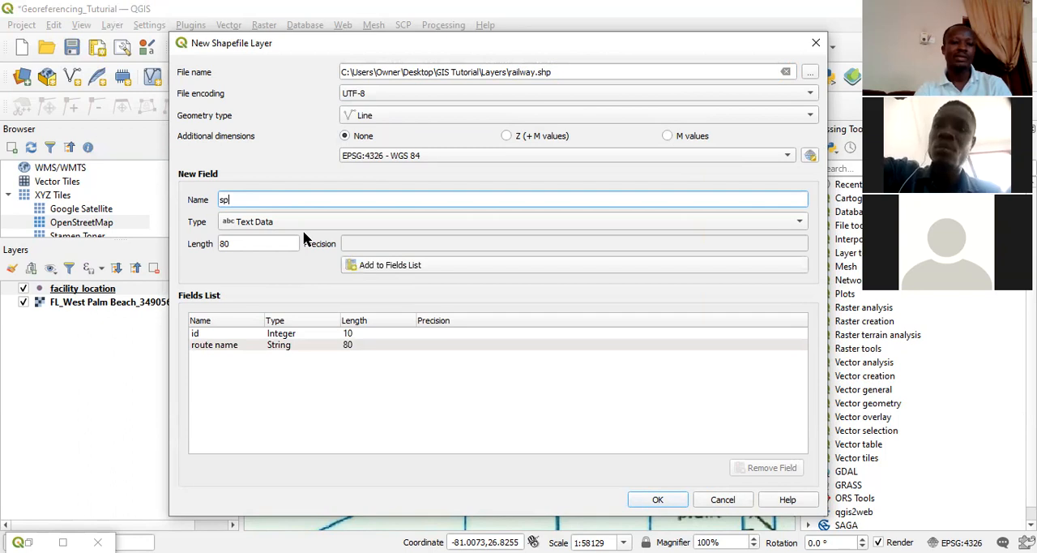
{"action": "type", "text": "eed lim"}
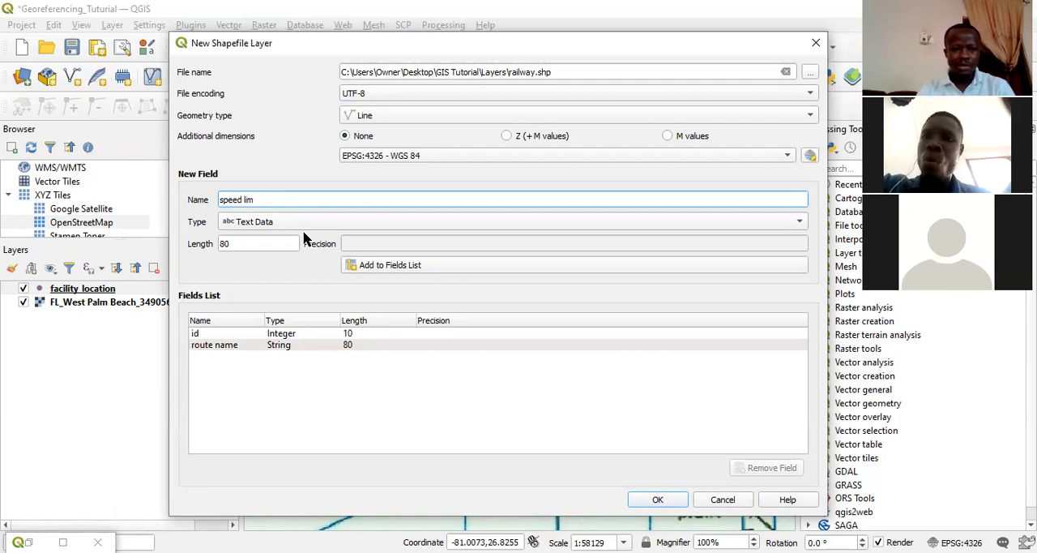
{"action": "type", "text": "_"}
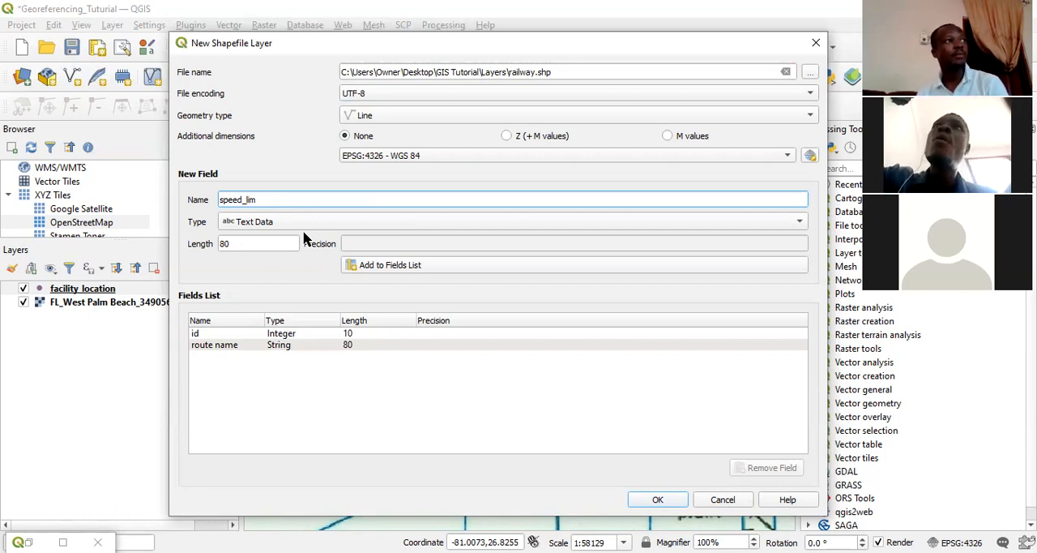
{"action": "left_click", "coordinate": [399, 271]}
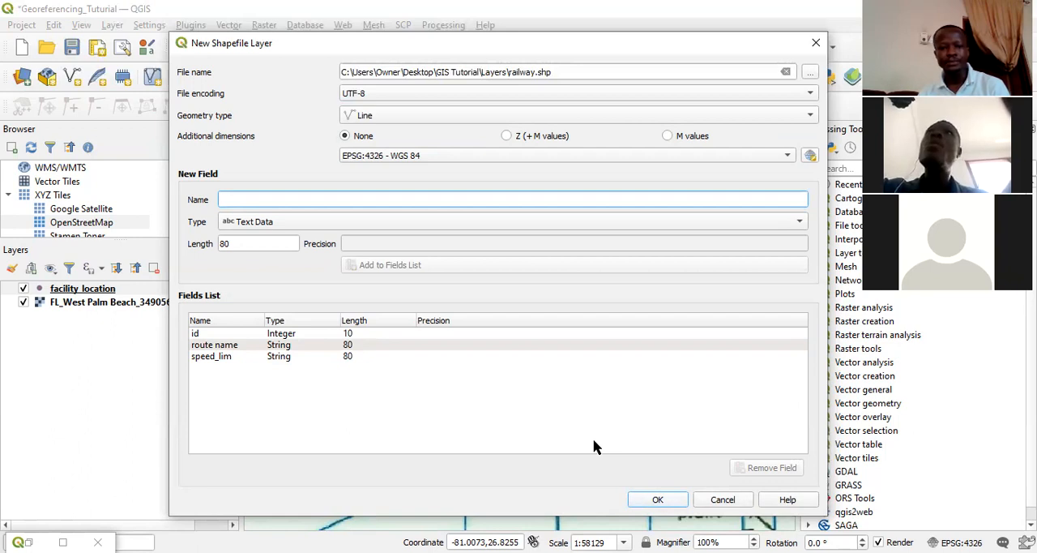
{"action": "left_click", "coordinate": [658, 499]}
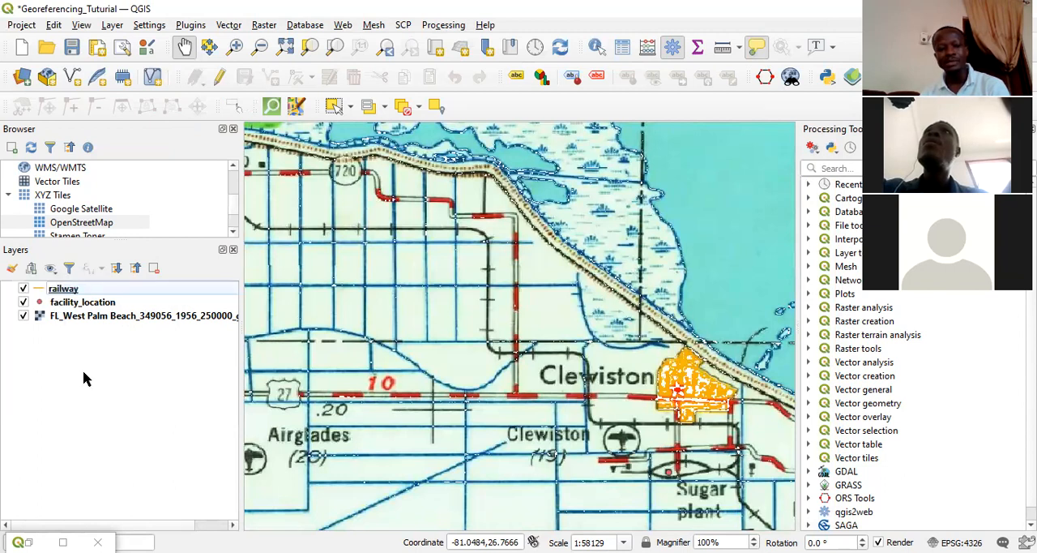
Enable editing on the railway layer and digitize a line along the railway track through Clewiston to the end of the Atlantic Coast Line label.
{"action": "left_click", "coordinate": [57, 293]}
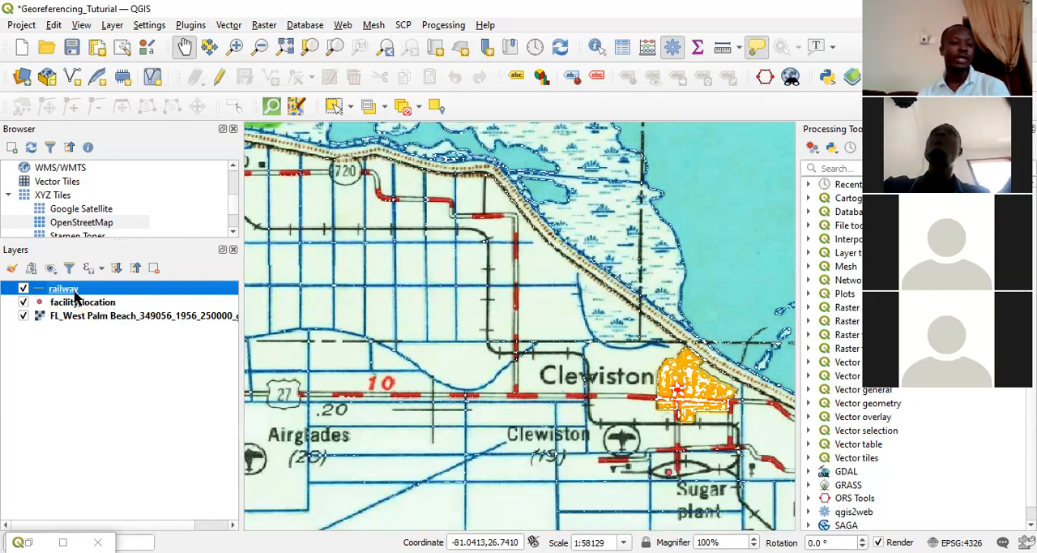
{"action": "left_click", "coordinate": [218, 81]}
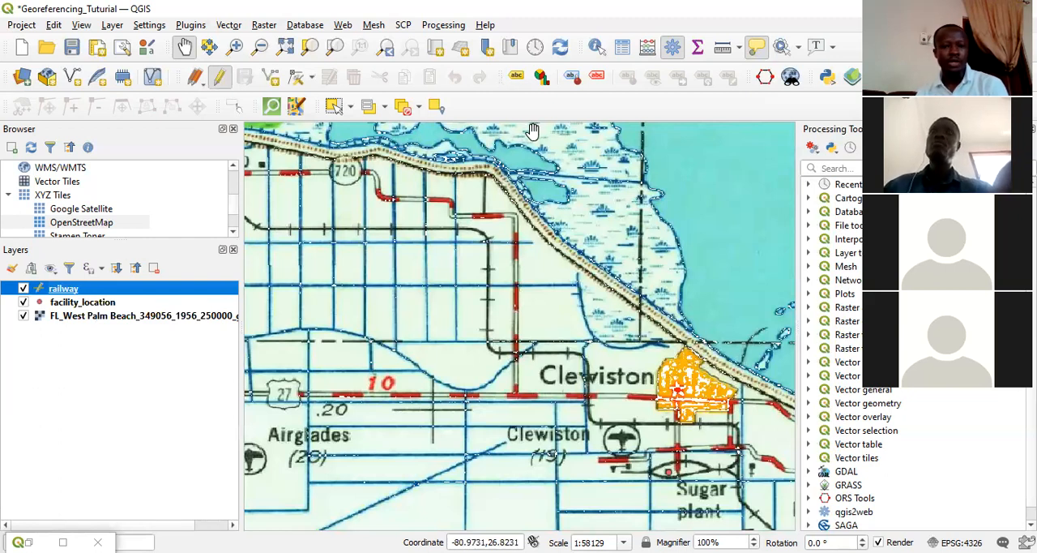
{"action": "left_click", "coordinate": [271, 79]}
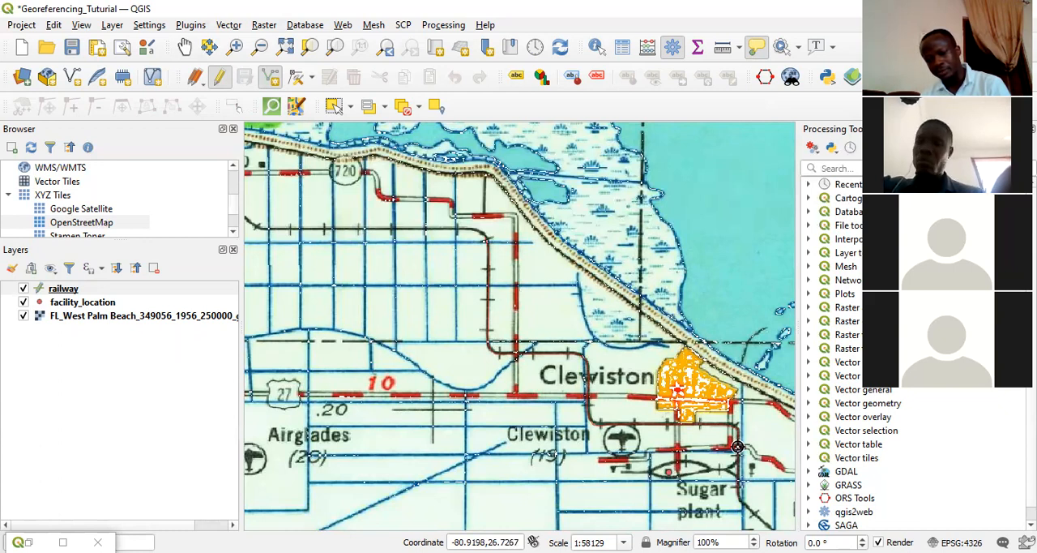
{"action": "left_click", "coordinate": [185, 46]}
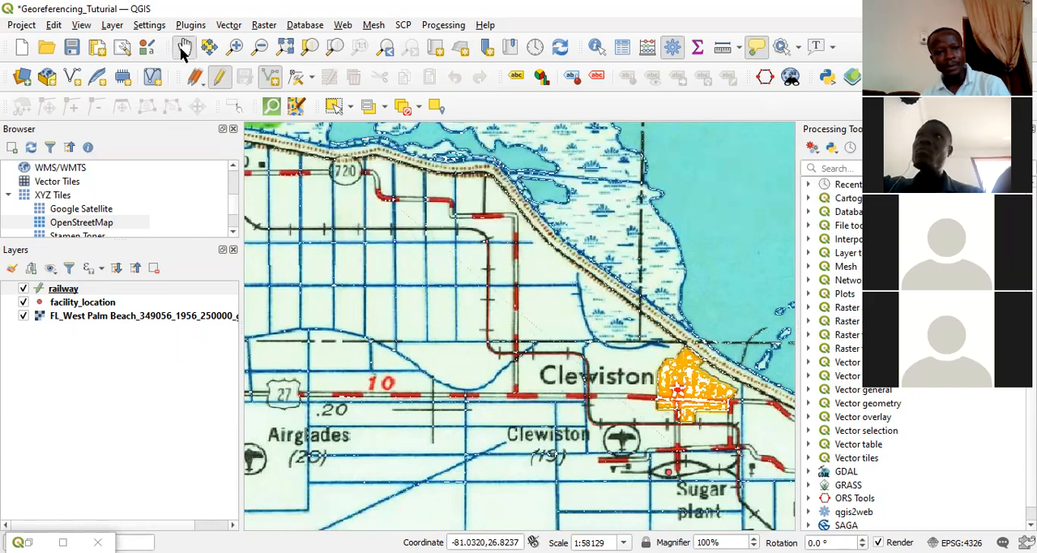
{"action": "left_click_drag", "start_coordinate": [696, 387], "coordinate": [492, 234]}
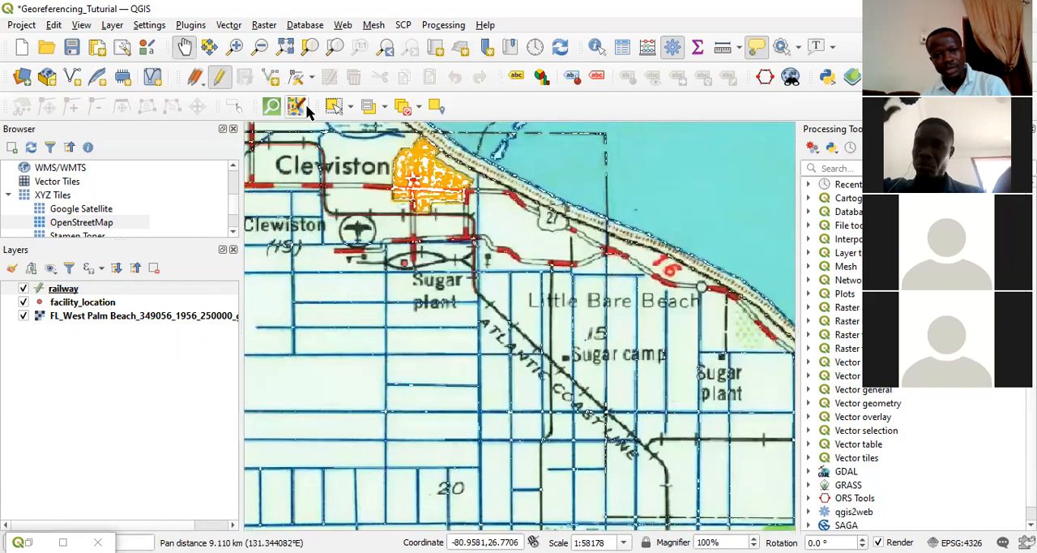
{"action": "left_click", "coordinate": [270, 76]}
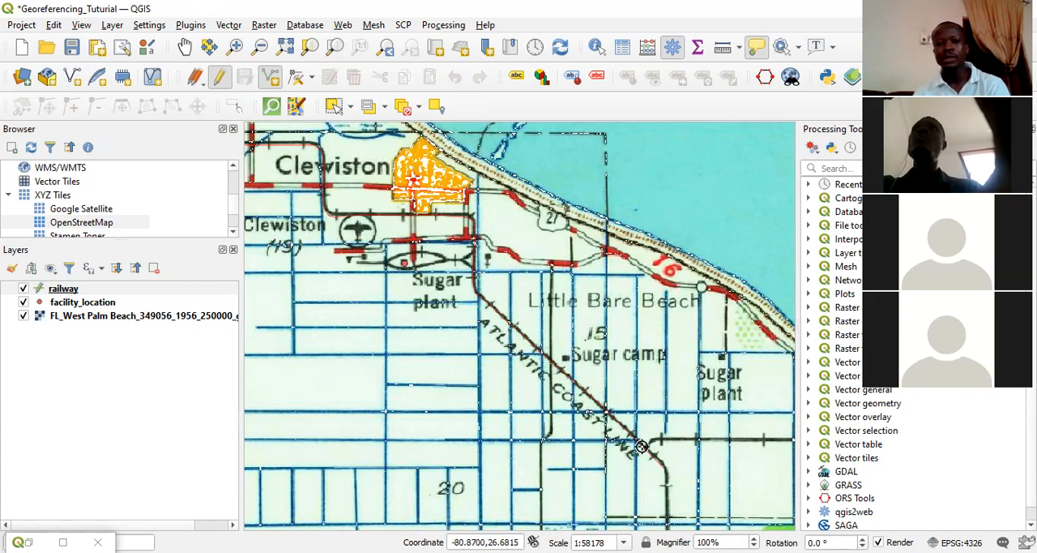
{"action": "right_click", "coordinate": [642, 445]}
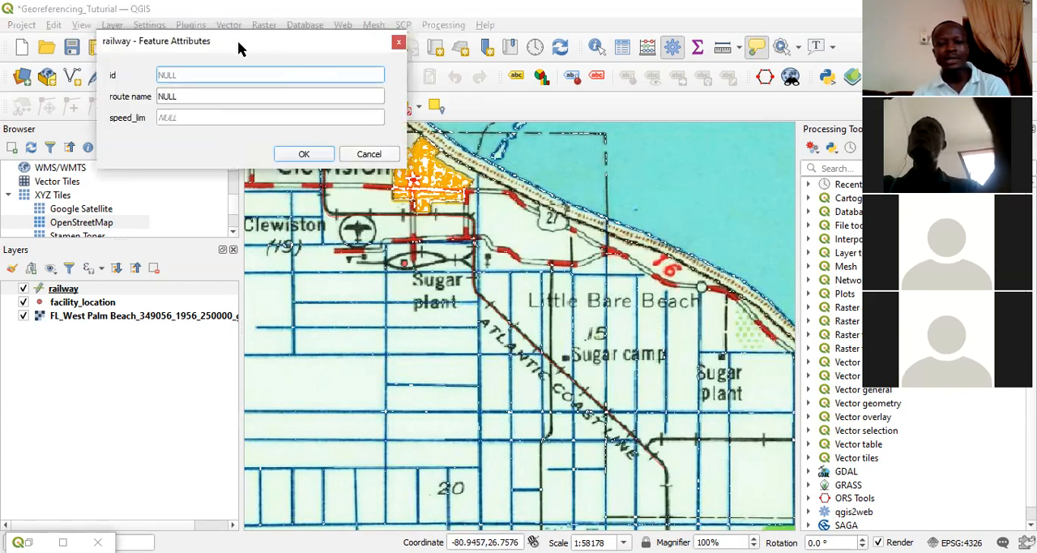
Enter id 1 and route name "Atlantic Coastline" in the new railway line's attributes.
{"action": "left_click_drag", "start_coordinate": [239, 49], "coordinate": [521, 261]}
{"action": "left_click", "coordinate": [464, 289]}
{"action": "type", "text": "1"}
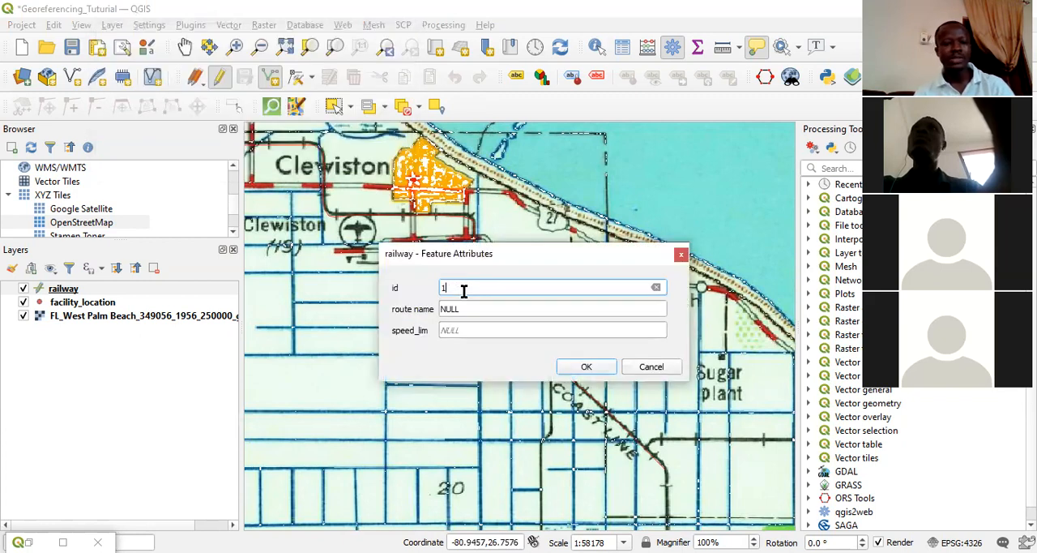
{"action": "key", "text": "Tab"}
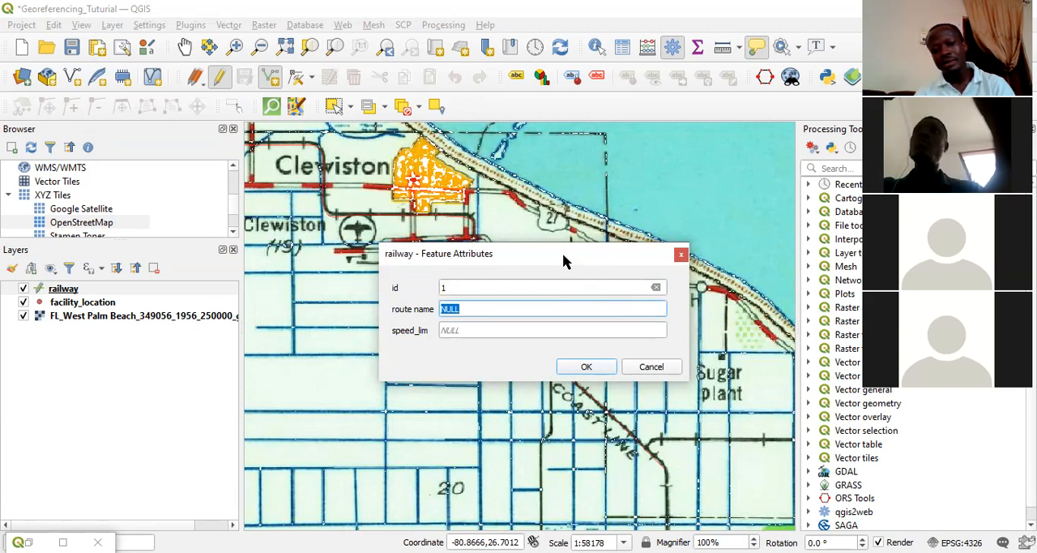
{"action": "left_click_drag", "start_coordinate": [563, 253], "coordinate": [326, 298]}
{"action": "type", "text": "A"}
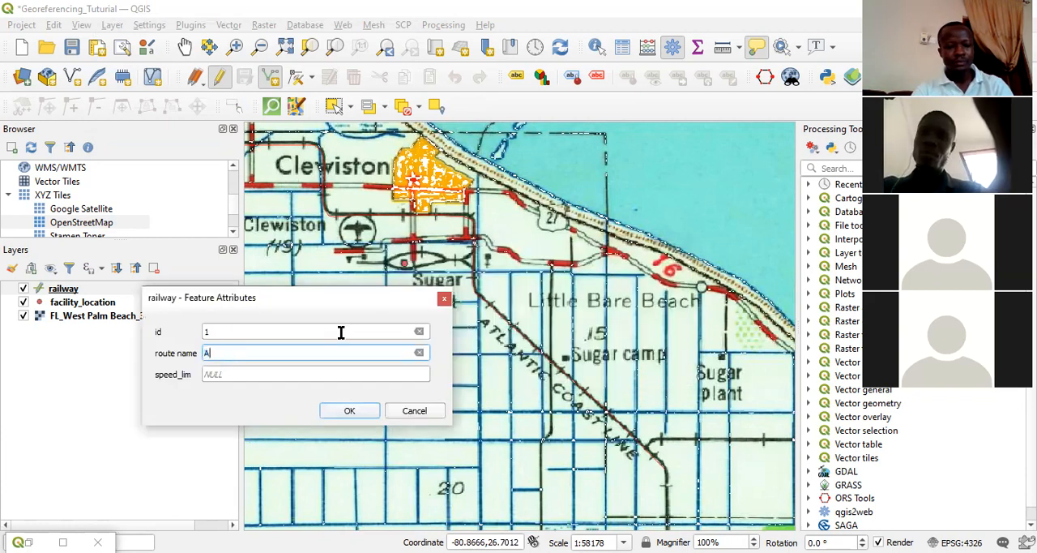
{"action": "type", "text": "tlantic "}
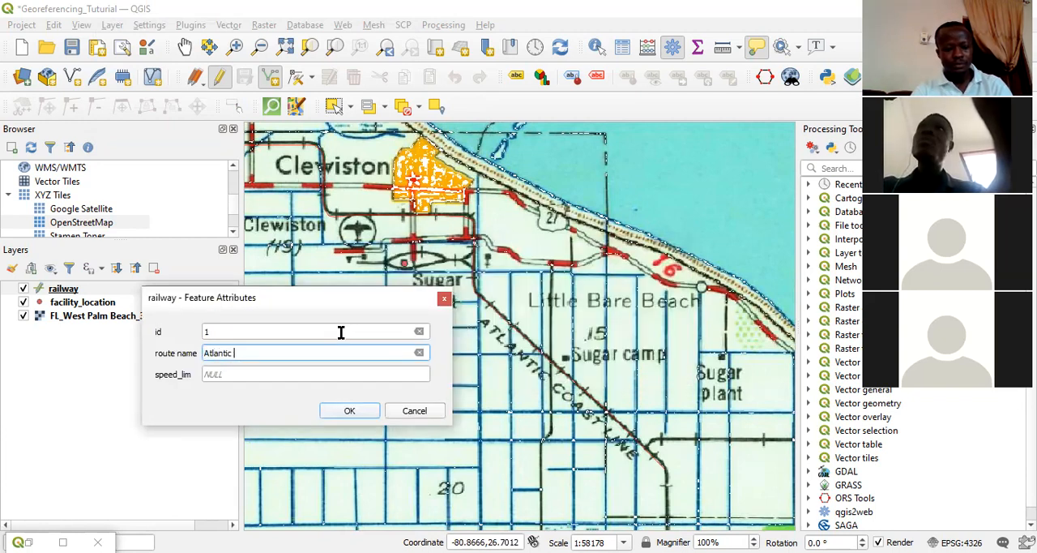
{"action": "type", "text": "Coastline"}
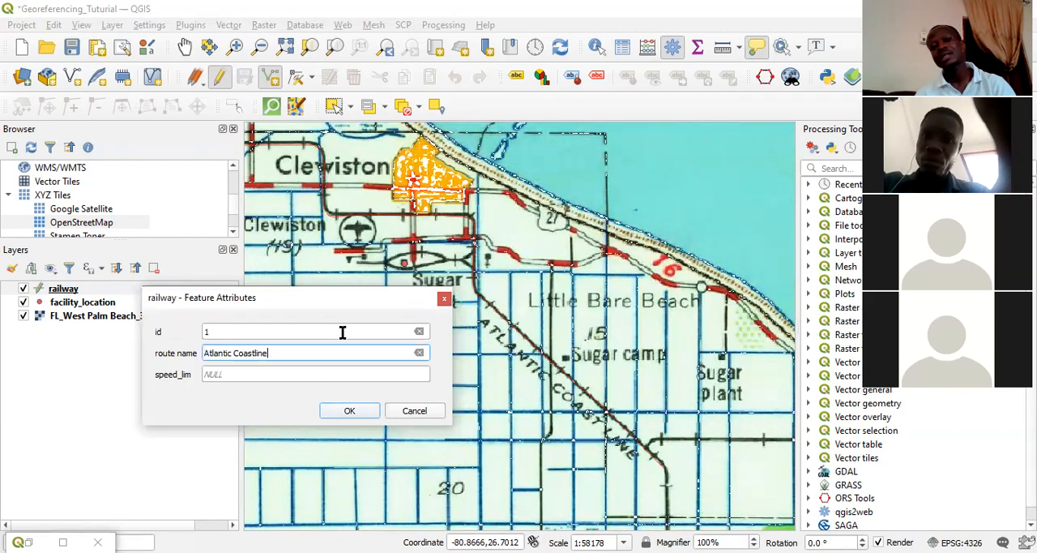
Set the railway line's speed_lim attribute to 150 and accept the feature's attributes.
{"action": "left_click", "coordinate": [238, 377]}
{"action": "double_click", "coordinate": [238, 378]}
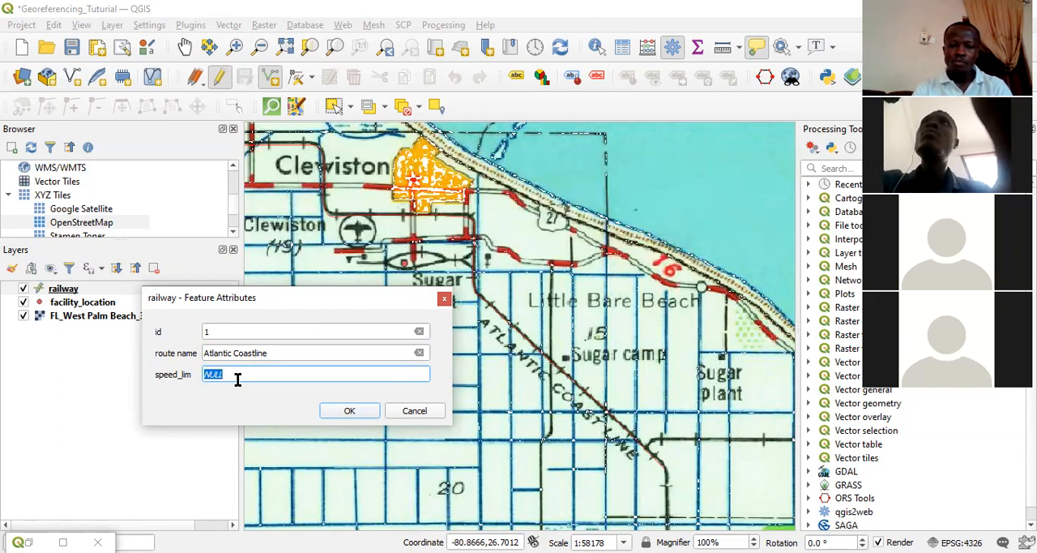
{"action": "type", "text": "150"}
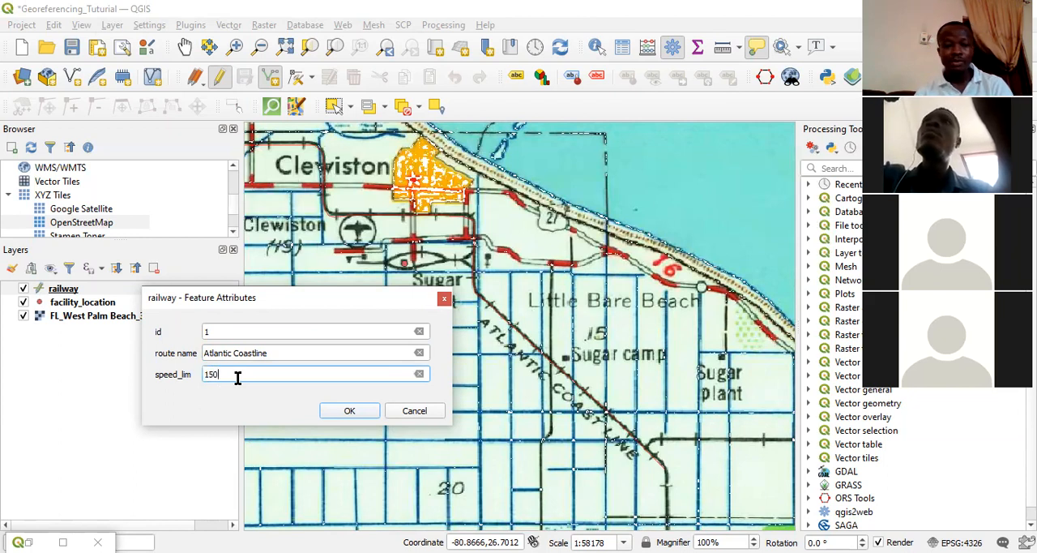
{"action": "left_click", "coordinate": [350, 415]}
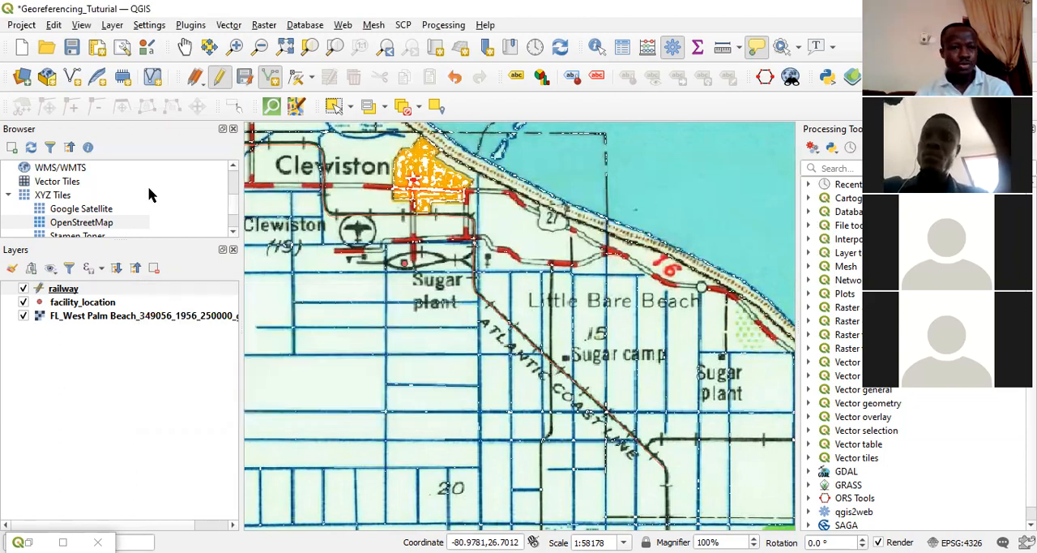
Stop editing the railway layer and save its changes.
{"action": "left_click", "coordinate": [84, 290]}
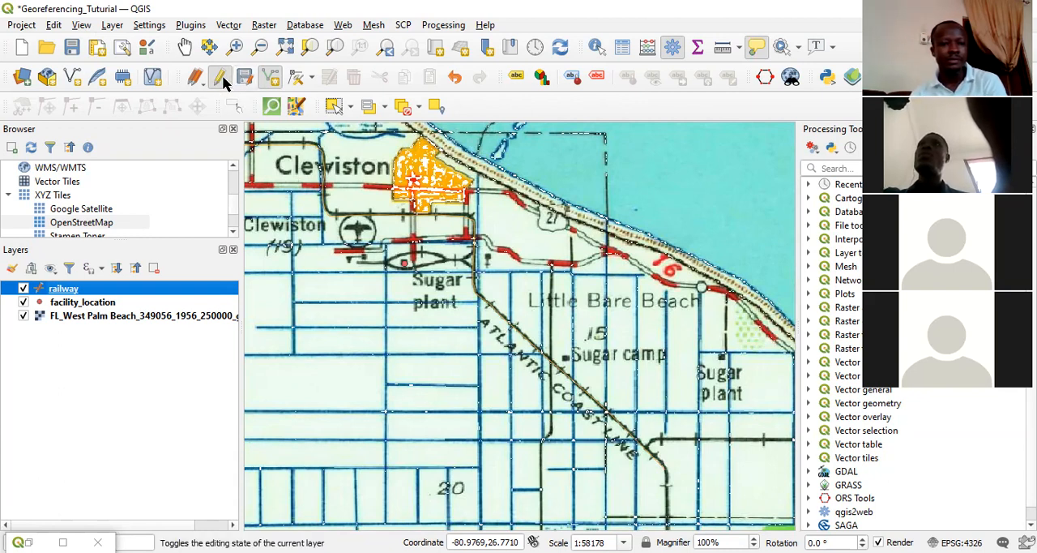
{"action": "left_click", "coordinate": [222, 78]}
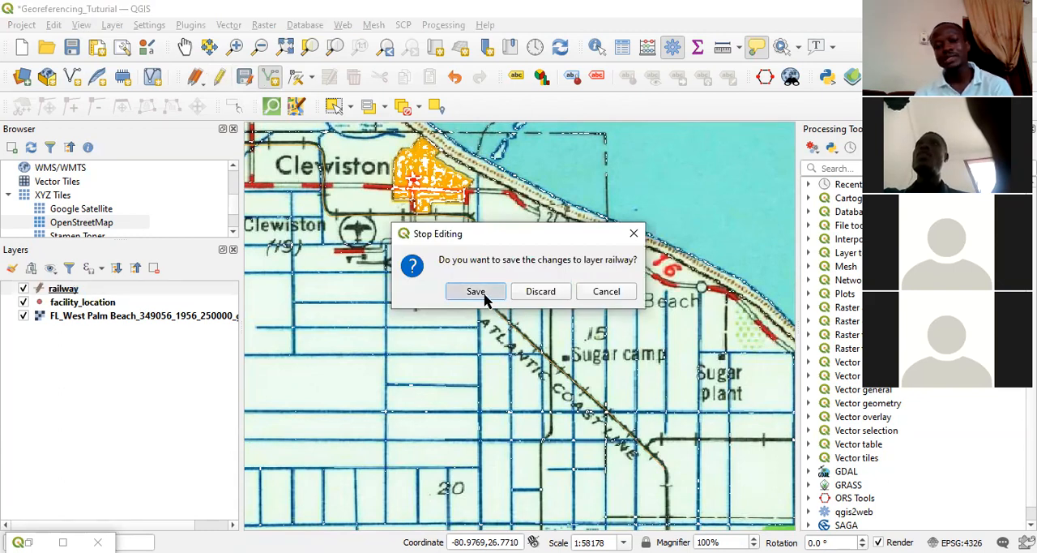
{"action": "left_click", "coordinate": [483, 293]}
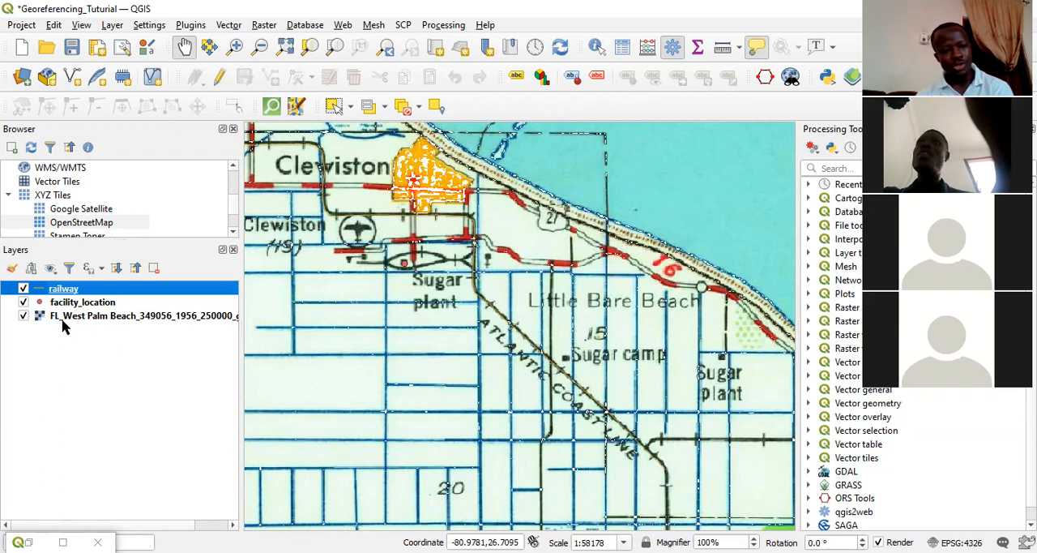
Toggle the West Palm Beach raster's visibility to inspect the digitized railway line and facility point without the map behind them.
{"action": "left_click", "coordinate": [23, 316]}
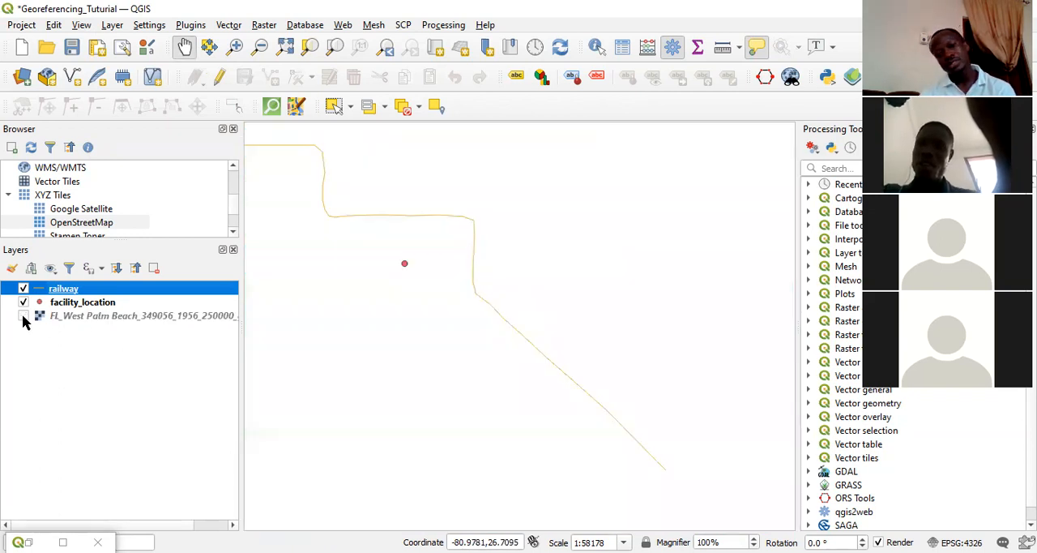
{"action": "left_click", "coordinate": [23, 315]}
{"action": "left_click", "coordinate": [23, 315]}
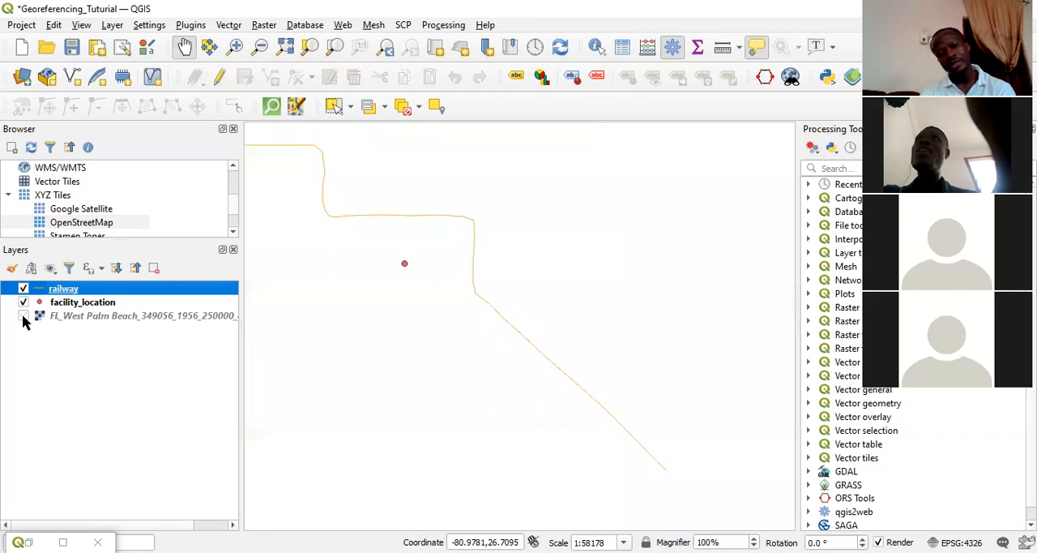
{"action": "left_click", "coordinate": [23, 316]}
{"action": "left_click", "coordinate": [22, 317]}
{"action": "left_click", "coordinate": [22, 317]}
{"action": "left_click", "coordinate": [23, 316]}
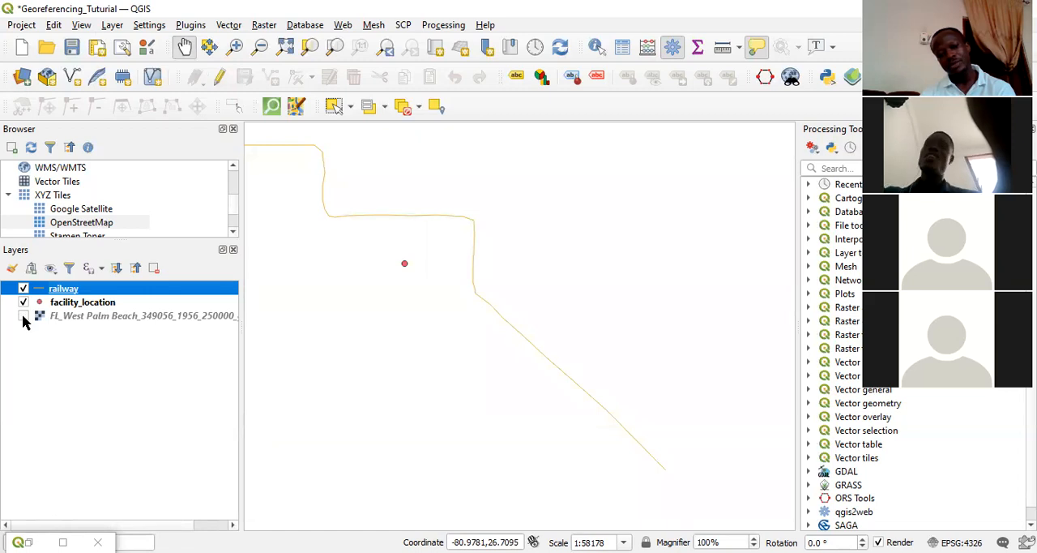
{"action": "left_click", "coordinate": [23, 316]}
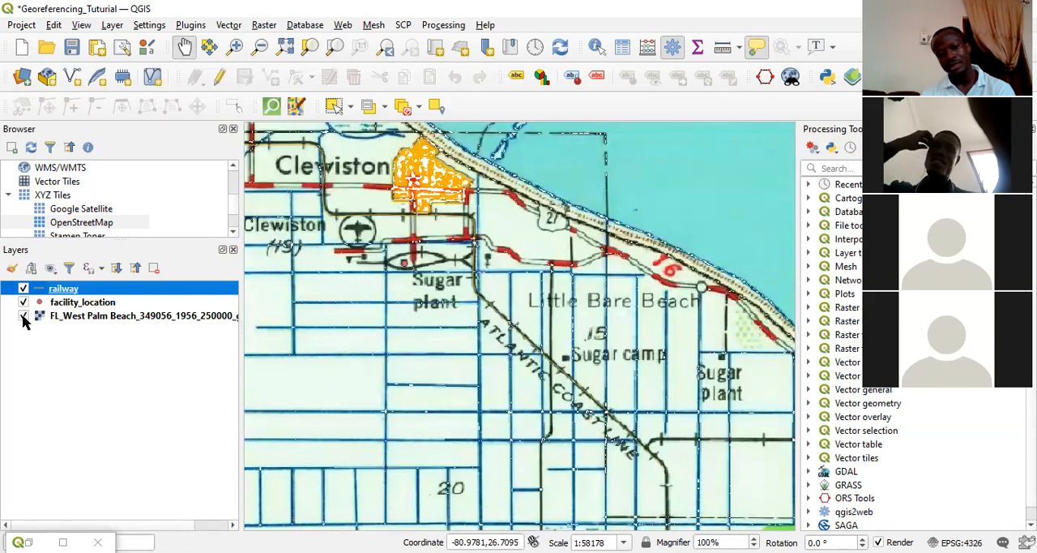
Enable editing on the facility_location layer.
{"action": "left_click", "coordinate": [87, 302]}
{"action": "left_click", "coordinate": [221, 77]}
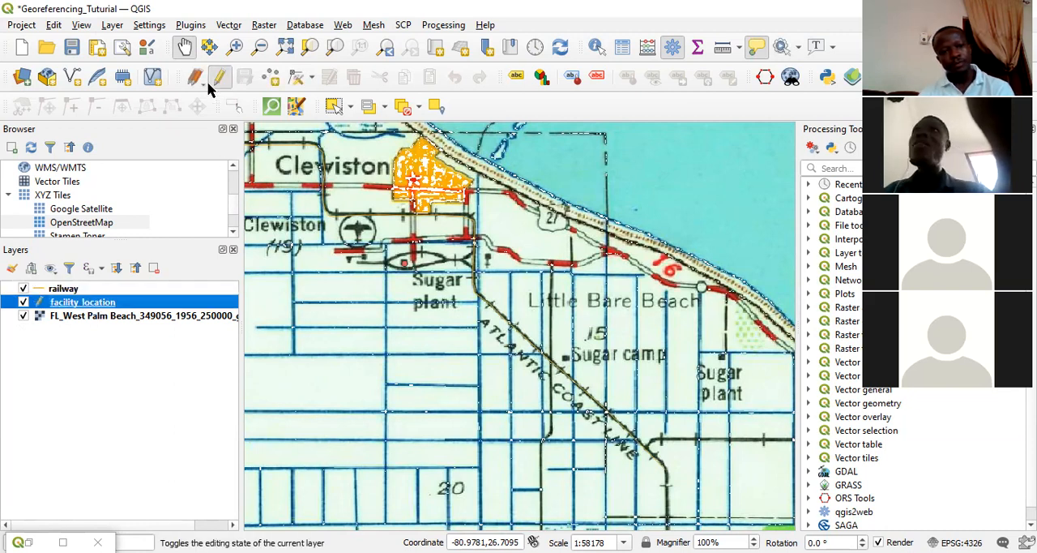
{"action": "left_click", "coordinate": [23, 316]}
{"action": "double_click", "coordinate": [73, 301]}
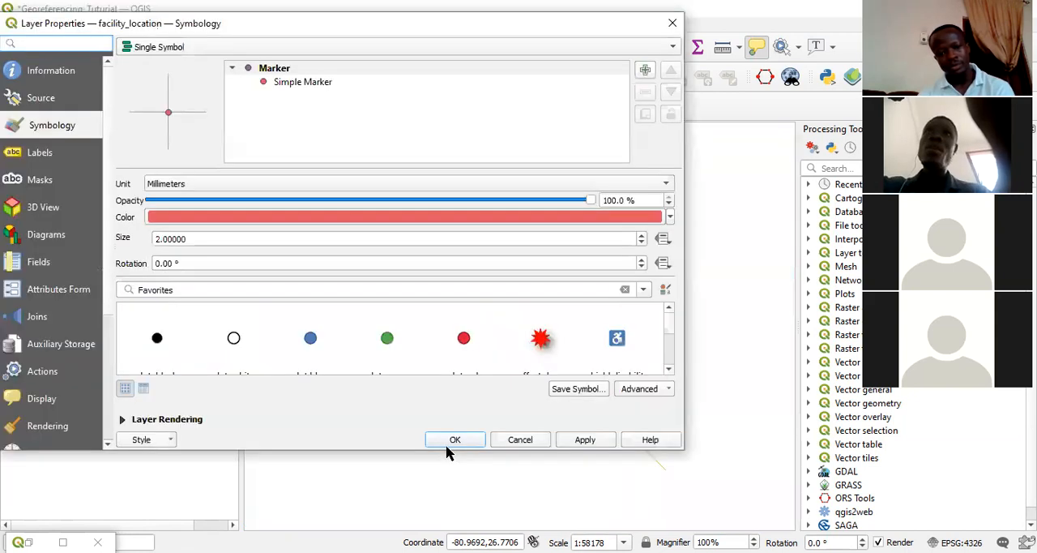
{"action": "left_click", "coordinate": [675, 26]}
{"action": "left_click", "coordinate": [23, 315]}
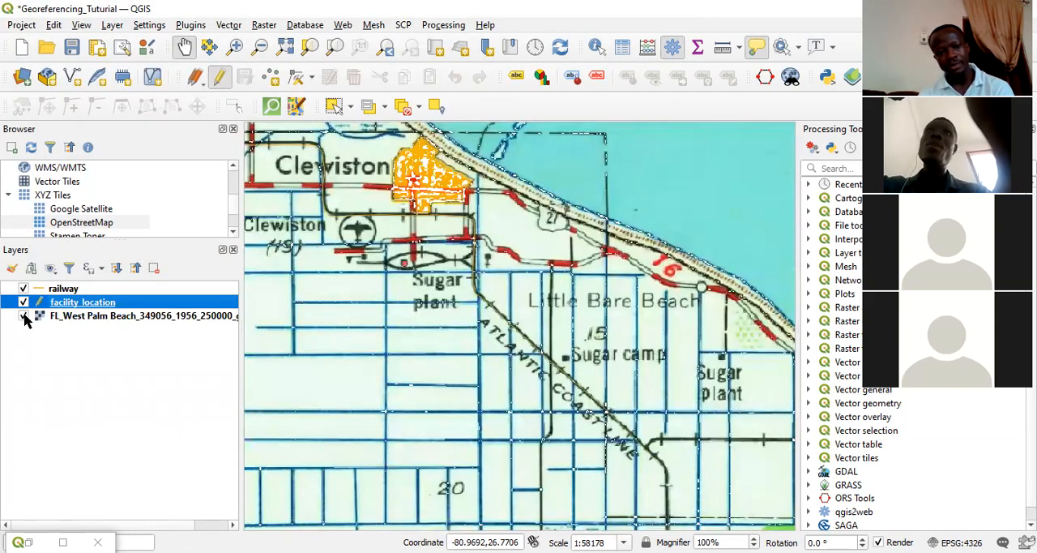
Add a facility point on the Sugar camp marker with id 2 and name "Sugar camp2".
{"action": "left_click", "coordinate": [270, 76]}
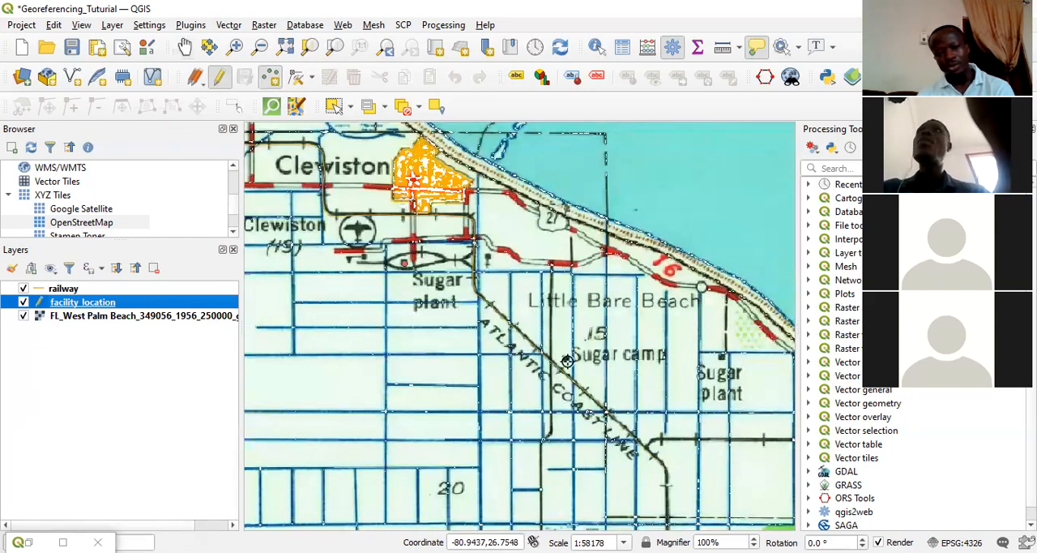
{"action": "left_click", "coordinate": [567, 356]}
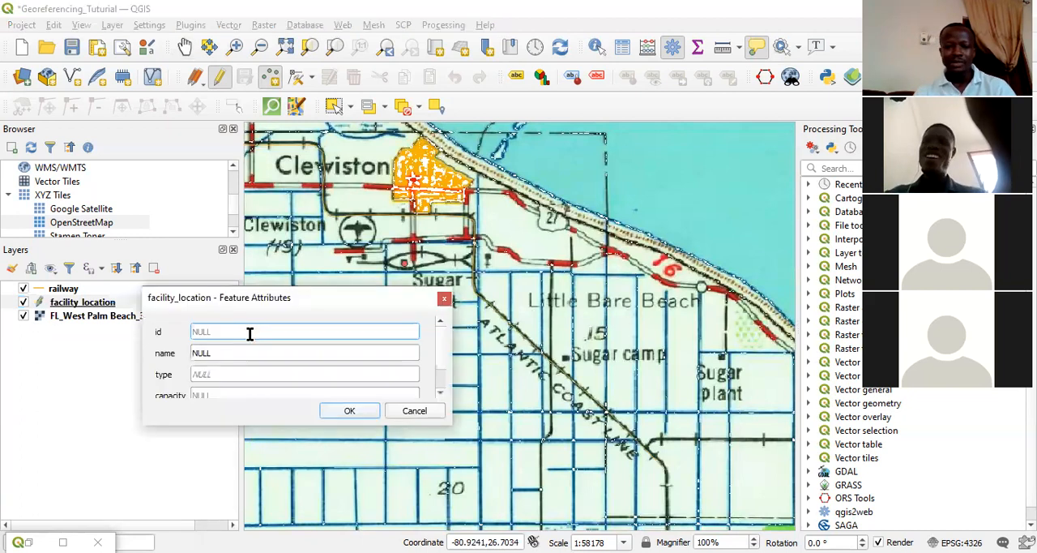
{"action": "left_click", "coordinate": [250, 331]}
{"action": "type", "text": "2"}
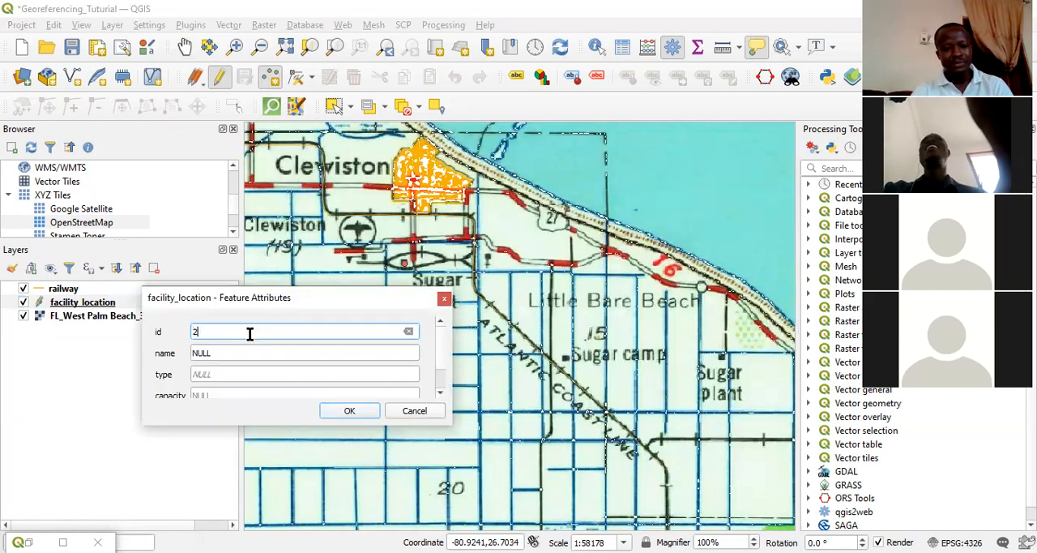
{"action": "left_click", "coordinate": [248, 351]}
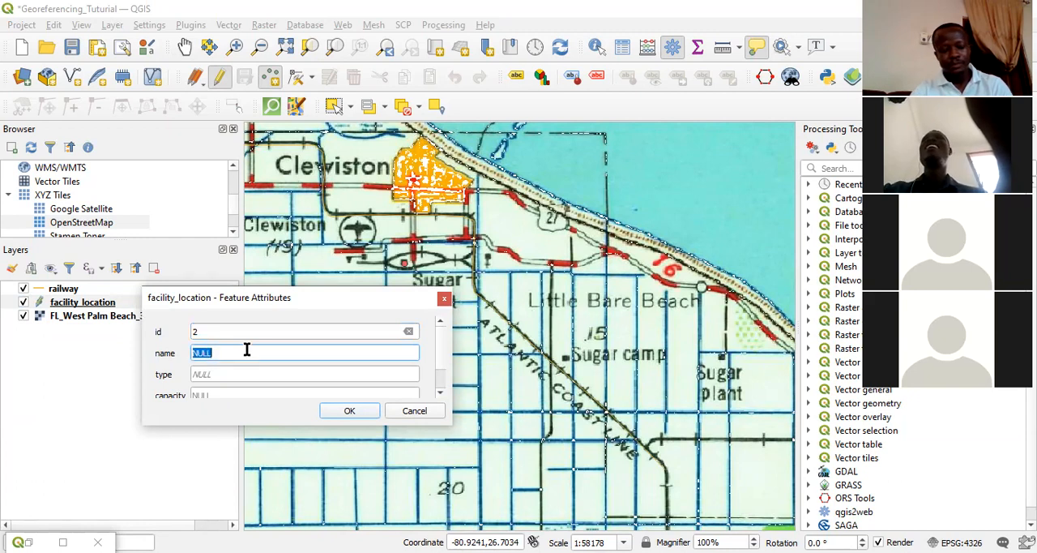
{"action": "type", "text": "Sugar camp2"}
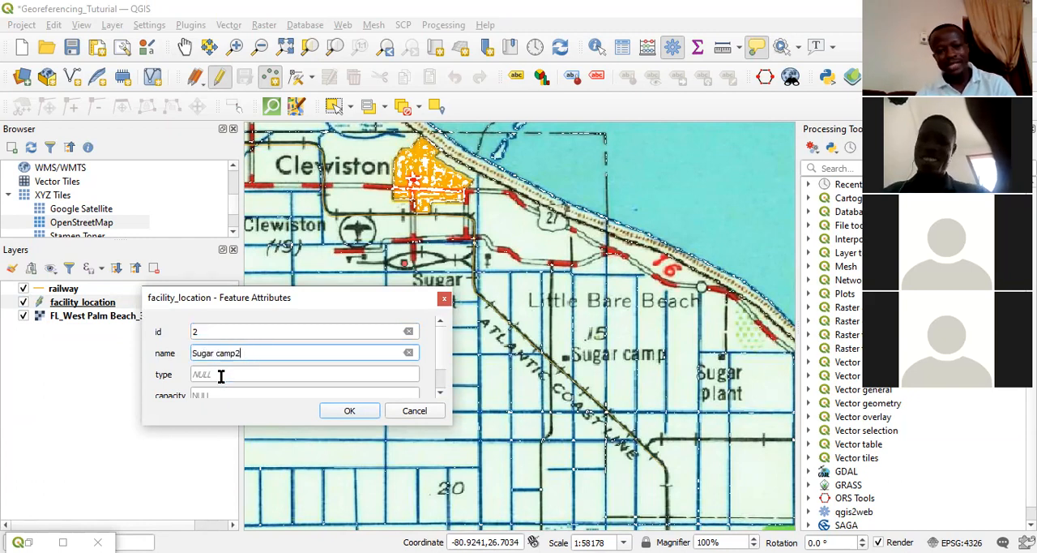
{"action": "left_click", "coordinate": [222, 375]}
{"action": "left_click", "coordinate": [350, 411]}
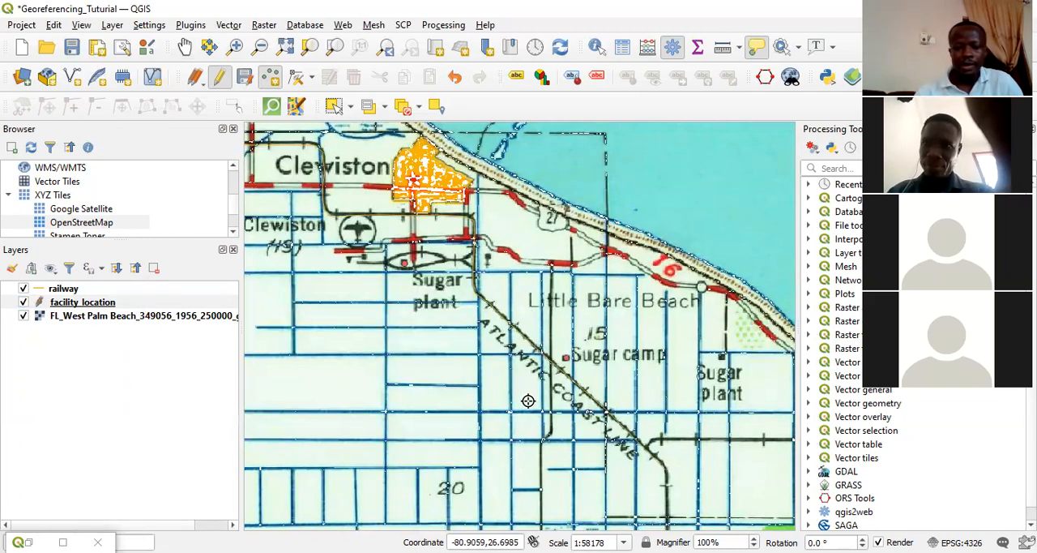
Save the new facility point and stop editing the facility_location layer.
{"action": "left_click", "coordinate": [87, 303]}
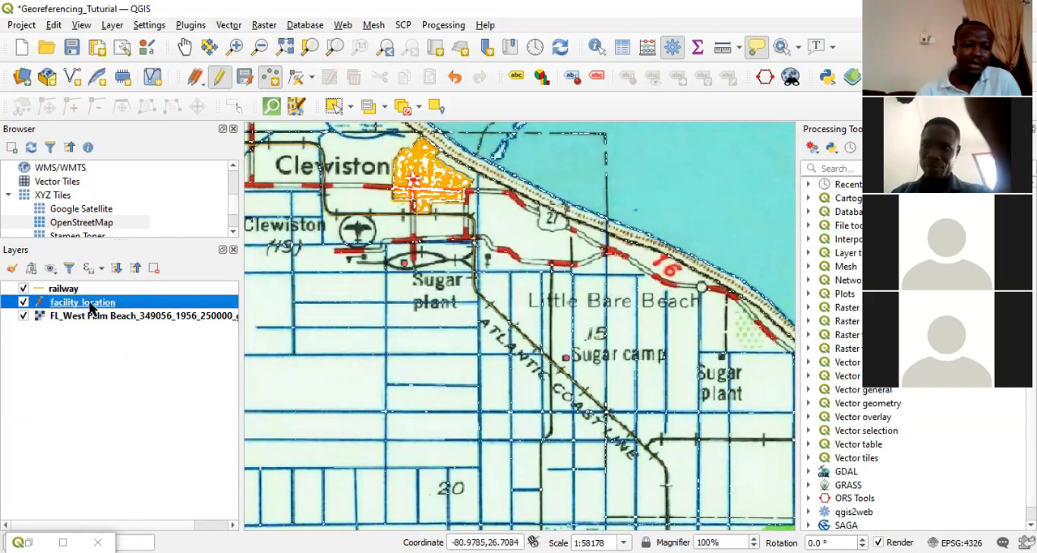
{"action": "left_click", "coordinate": [220, 79]}
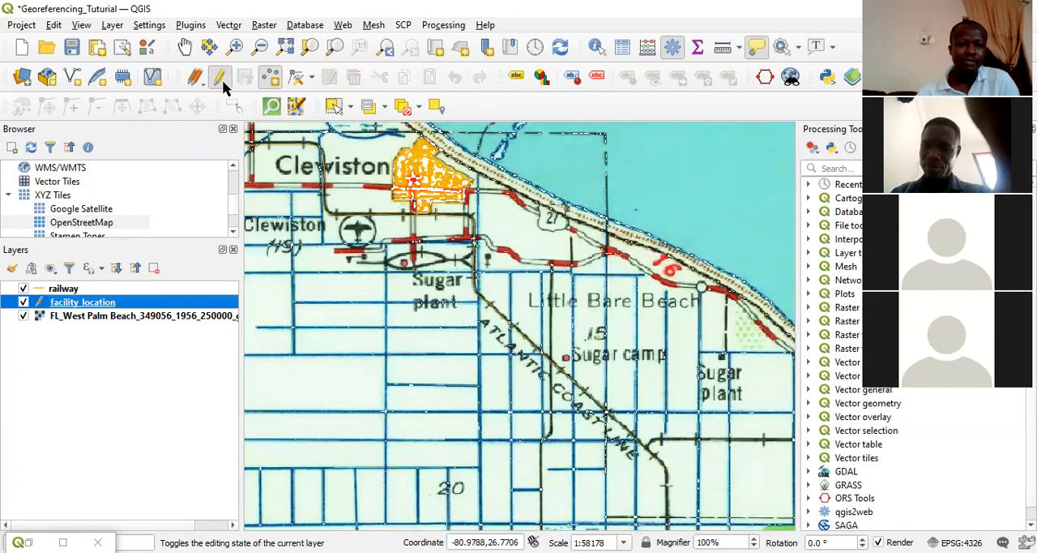
{"action": "left_click", "coordinate": [222, 79]}
{"action": "left_click", "coordinate": [101, 316]}
{"action": "left_click", "coordinate": [102, 304]}
{"action": "left_click", "coordinate": [96, 291]}
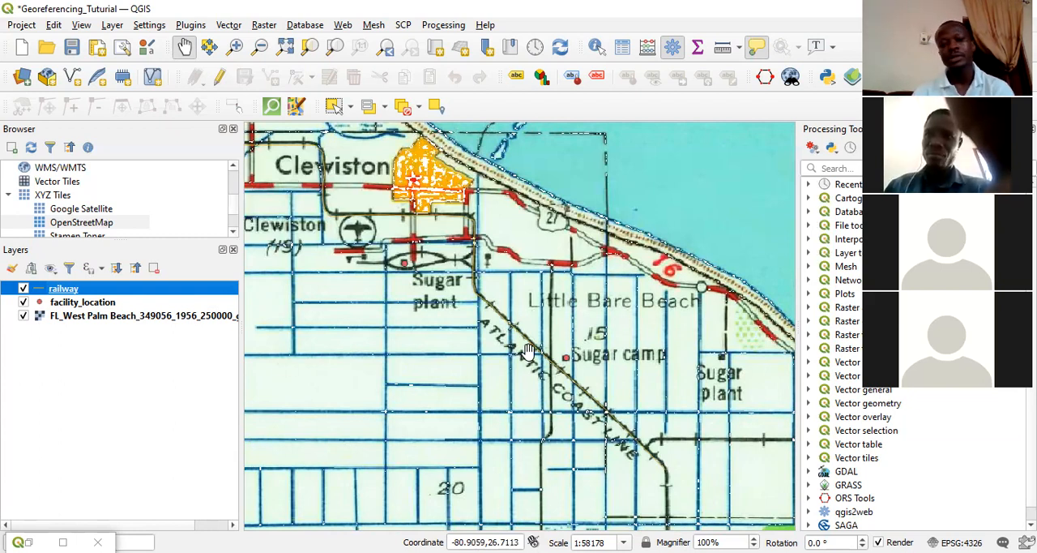
{"action": "double_click", "coordinate": [39, 295]}
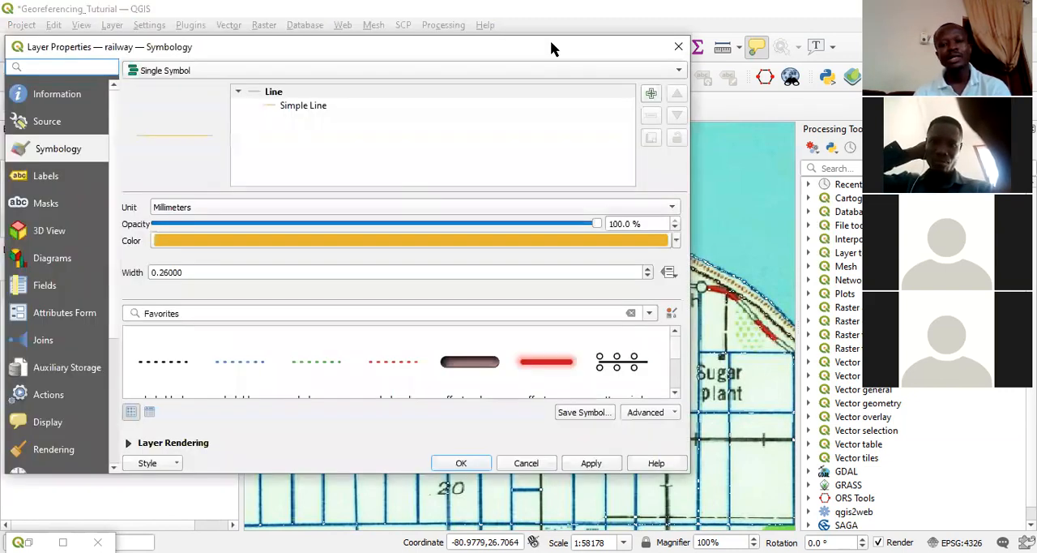
{"action": "left_click", "coordinate": [675, 46]}
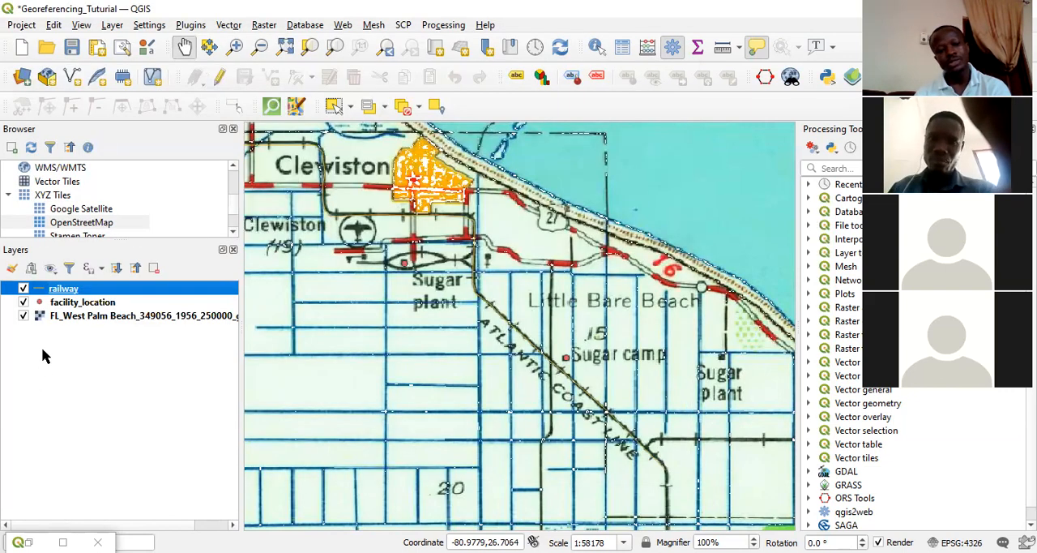
Style the railway layer's line with width 1.66 millimetres and red color #e52936.
{"action": "double_click", "coordinate": [41, 295]}
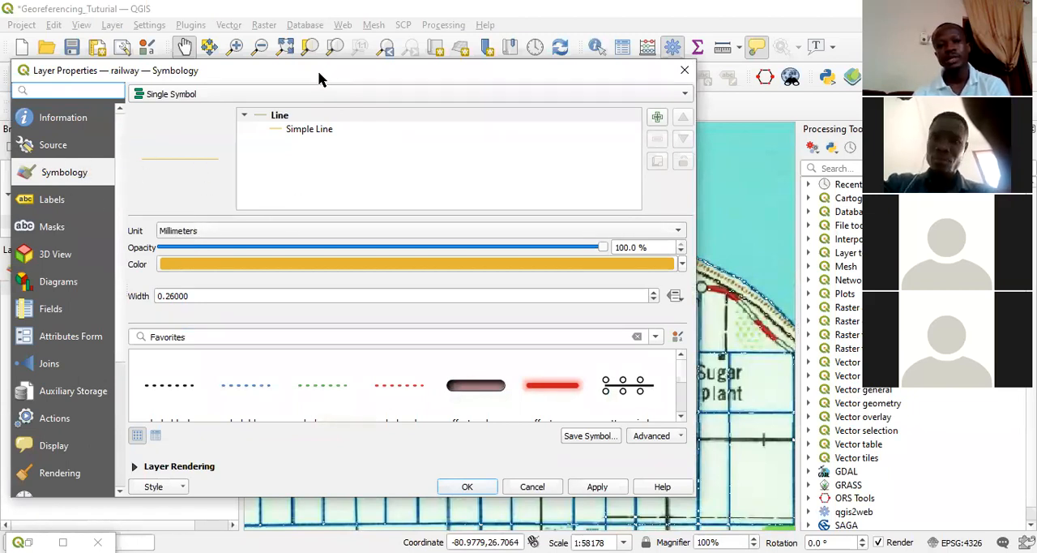
{"action": "left_click_drag", "start_coordinate": [318, 72], "coordinate": [340, 46]}
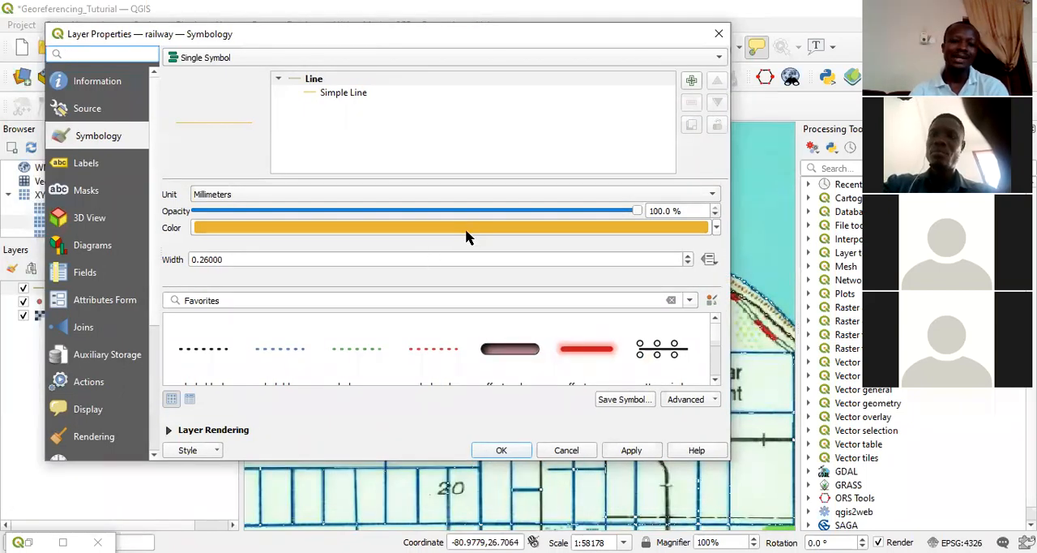
{"action": "left_click", "coordinate": [687, 256]}
{"action": "left_click", "coordinate": [687, 256]}
{"action": "left_click", "coordinate": [687, 256]}
{"action": "left_click", "coordinate": [687, 256]}
{"action": "left_click", "coordinate": [687, 256]}
{"action": "left_click", "coordinate": [688, 256]}
{"action": "left_click", "coordinate": [687, 256]}
{"action": "left_click", "coordinate": [536, 235]}
{"action": "left_click", "coordinate": [278, 246]}
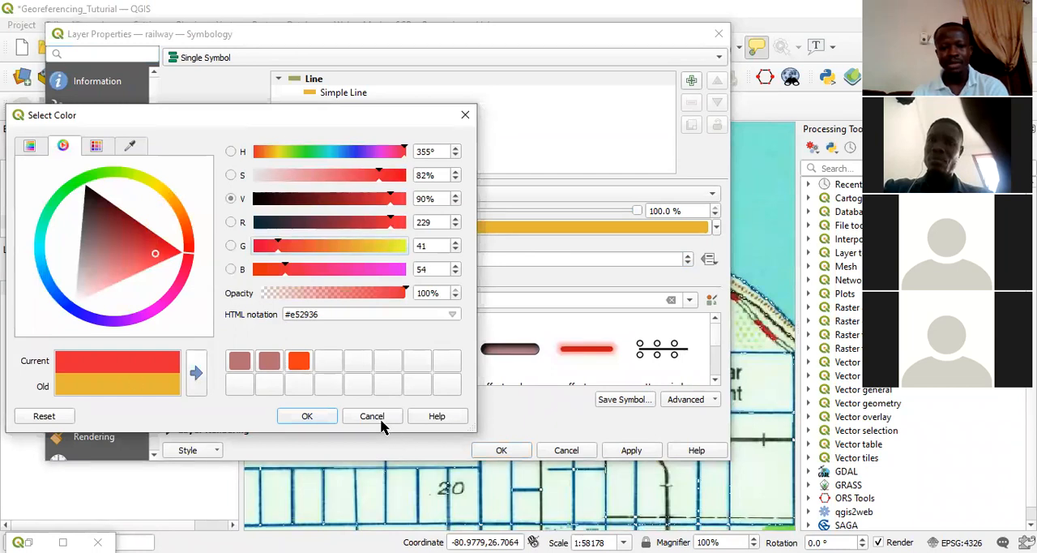
{"action": "left_click", "coordinate": [306, 417]}
{"action": "left_click", "coordinate": [631, 451]}
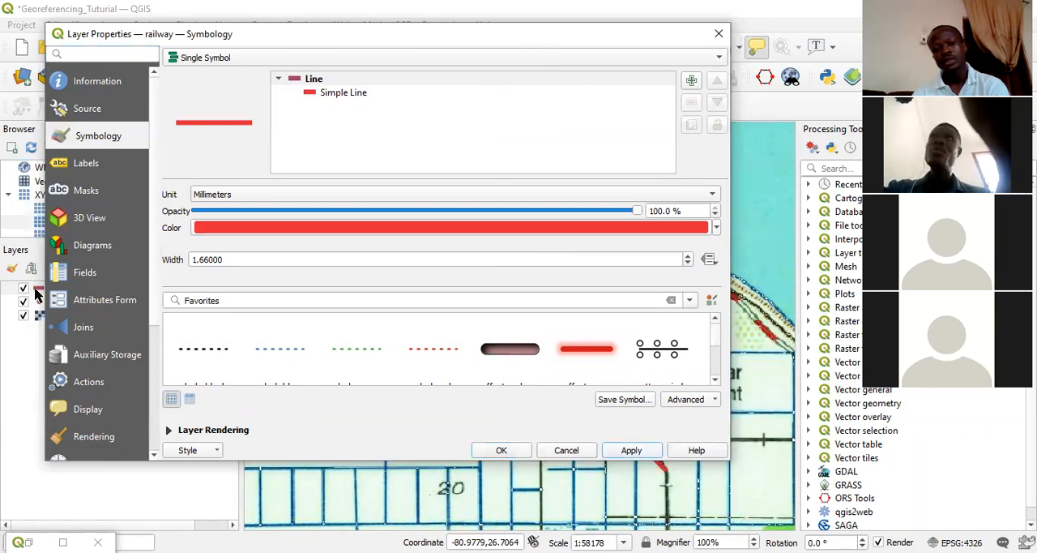
{"action": "left_click_drag", "start_coordinate": [408, 37], "coordinate": [389, 18]}
{"action": "left_click", "coordinate": [496, 428]}
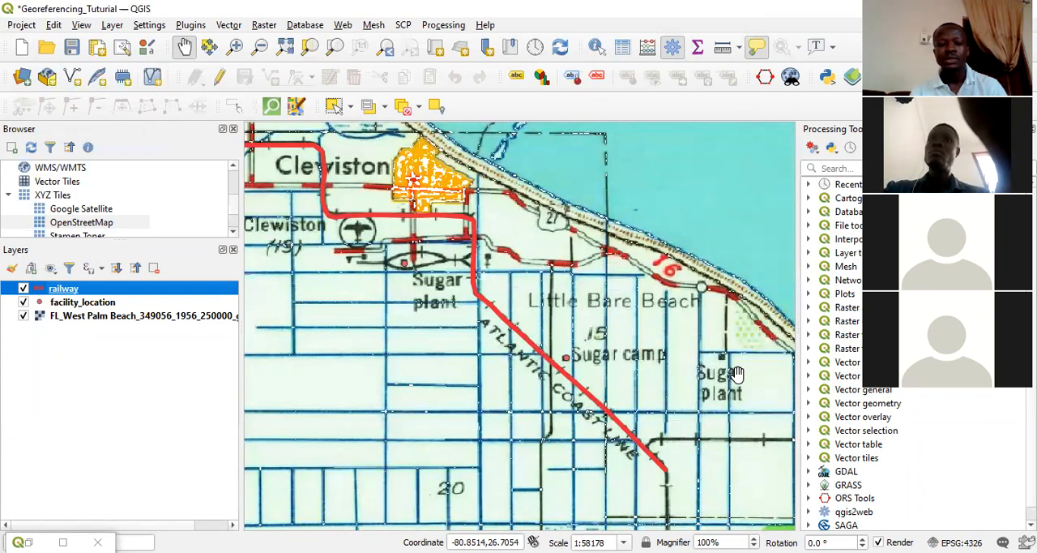
Apply the "topo railway" preset symbol to the railway layer.
{"action": "double_click", "coordinate": [36, 293]}
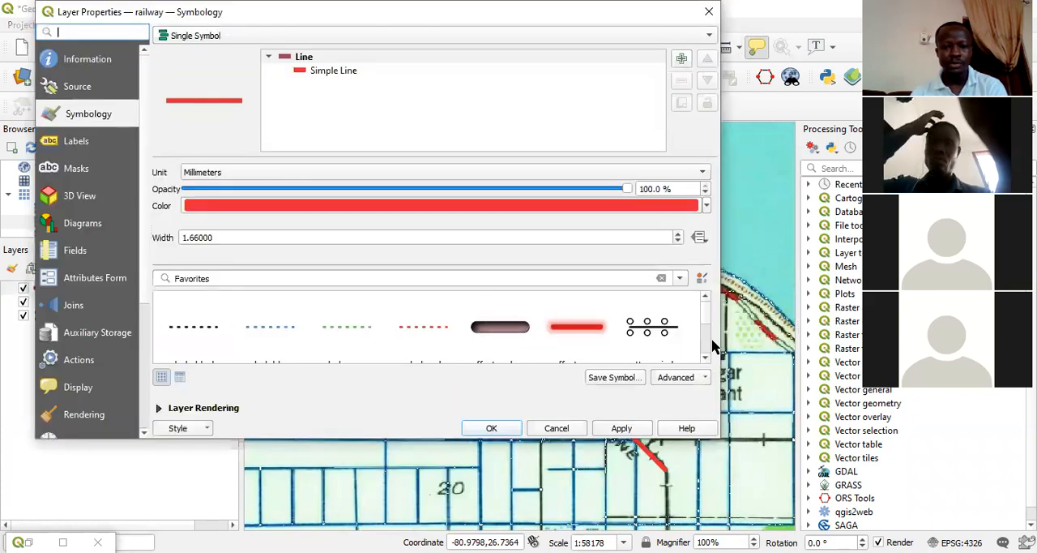
{"action": "left_click_drag", "start_coordinate": [706, 333], "coordinate": [703, 350]}
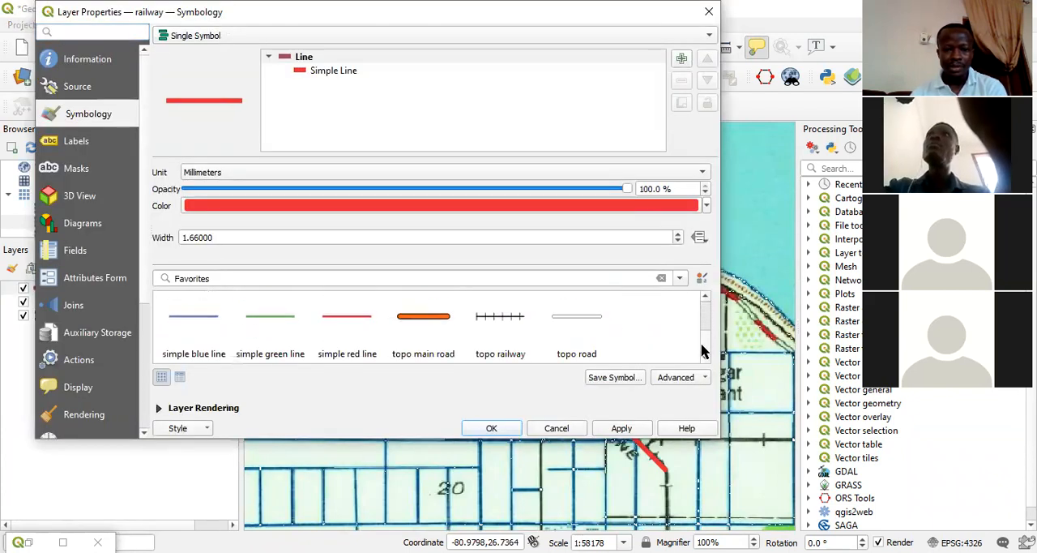
{"action": "left_click", "coordinate": [513, 331]}
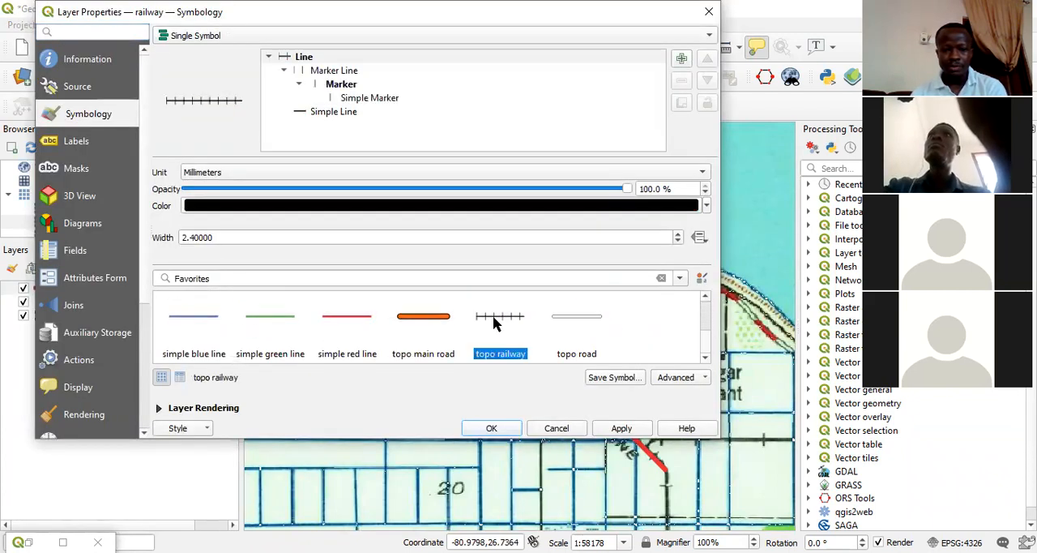
{"action": "left_click", "coordinate": [623, 430]}
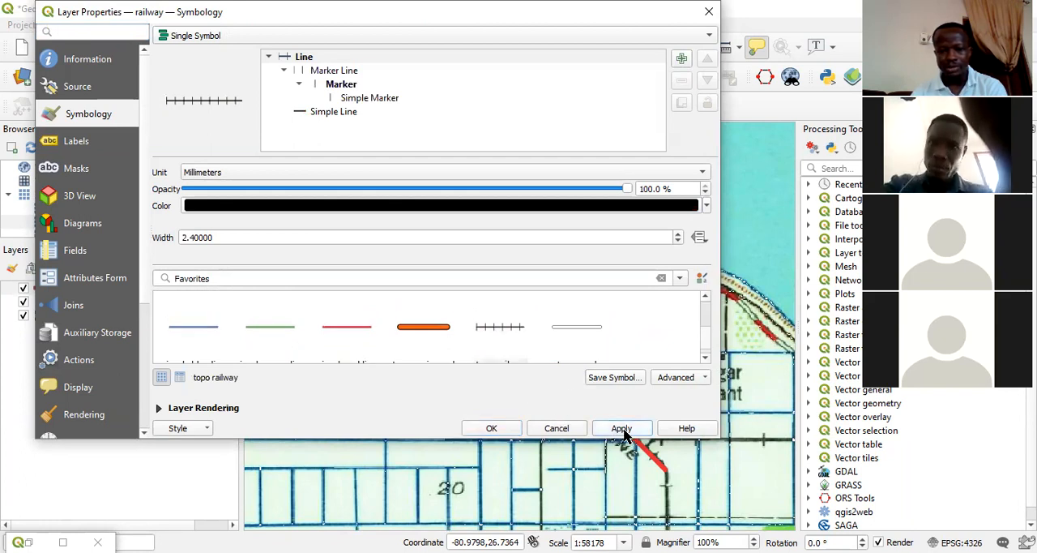
{"action": "left_click", "coordinate": [493, 429]}
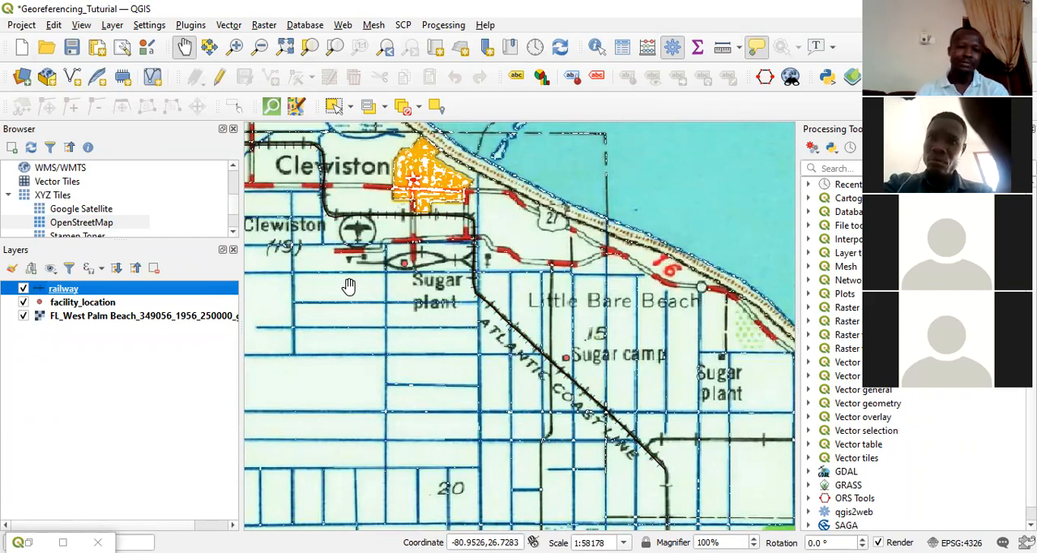
Toggle the railway layer's visibility to compare its symbol with the railway drawn on the scanned map.
{"action": "left_click", "coordinate": [24, 290]}
{"action": "left_click", "coordinate": [24, 291]}
{"action": "left_click", "coordinate": [24, 292]}
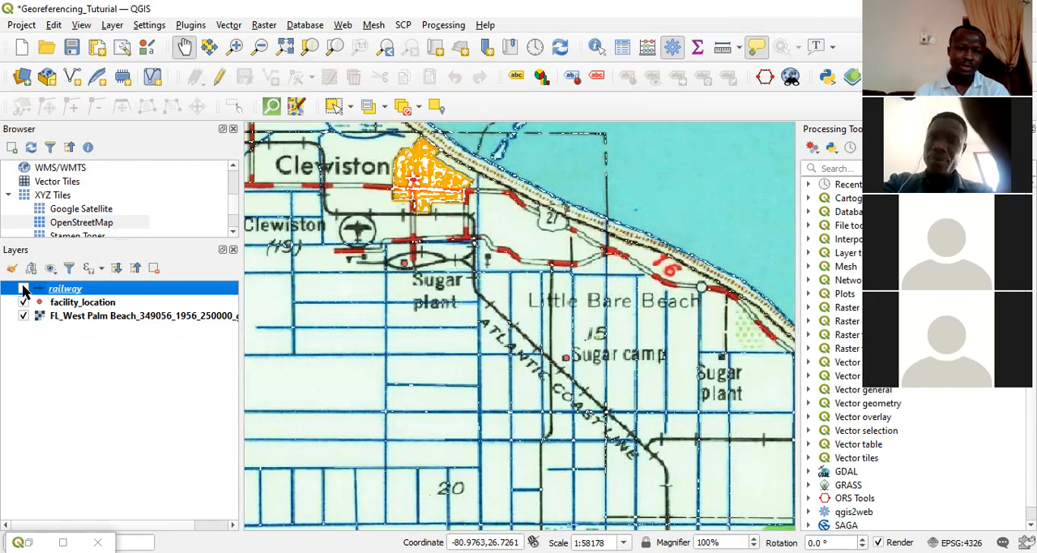
Set the railway symbol's width to 2.8 millimetres and apply it to the layer.
{"action": "double_click", "coordinate": [24, 290]}
{"action": "left_click", "coordinate": [676, 232]}
{"action": "left_click", "coordinate": [677, 232]}
{"action": "left_click", "coordinate": [619, 430]}
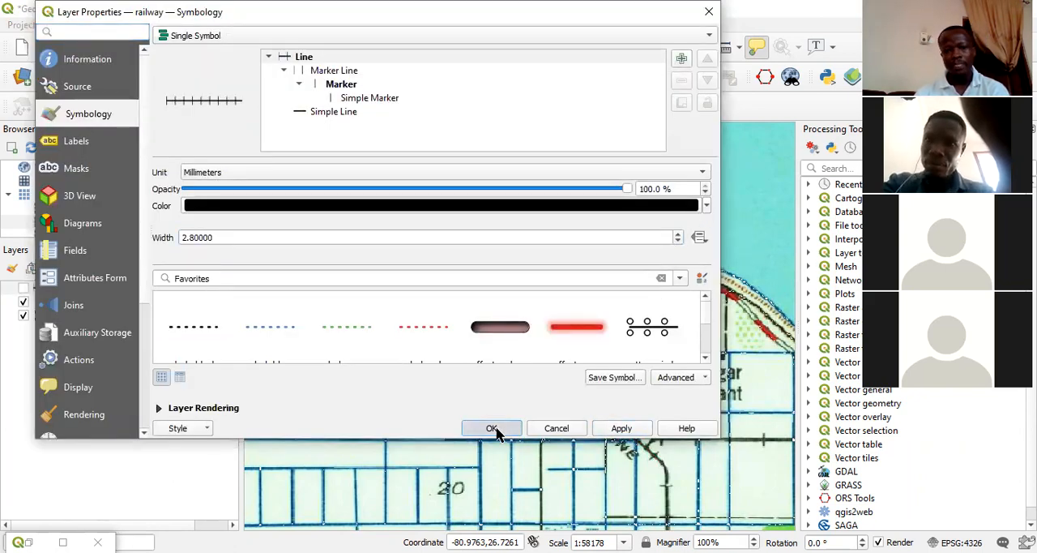
{"action": "left_click", "coordinate": [492, 428]}
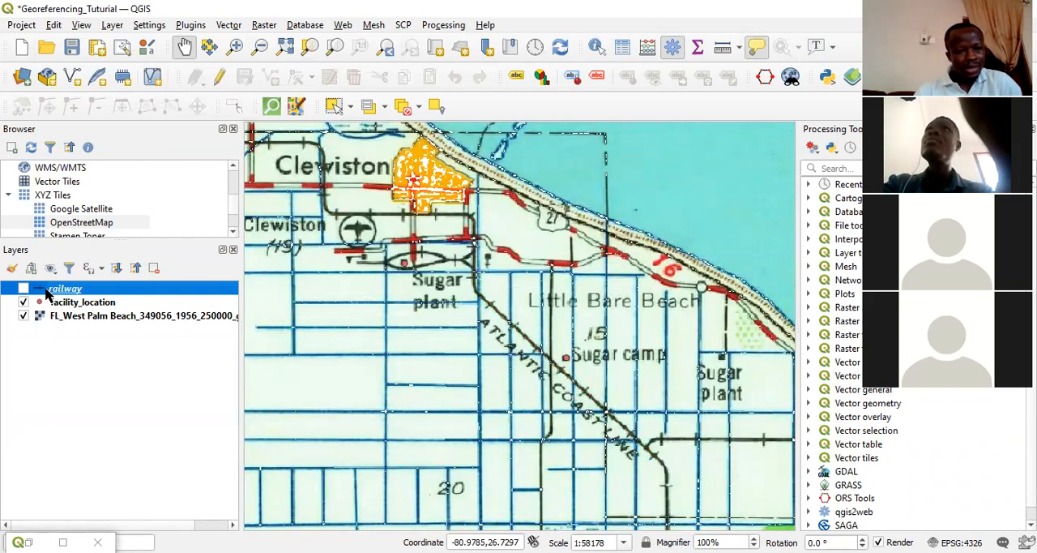
Change the railway symbol's color to red #db2525.
{"action": "double_click", "coordinate": [102, 290]}
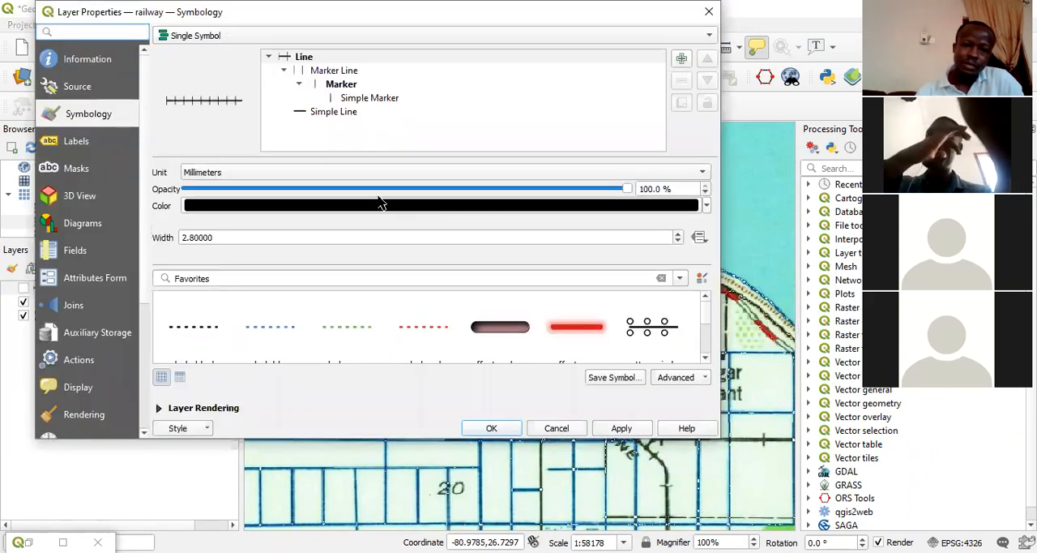
{"action": "left_click", "coordinate": [336, 206]}
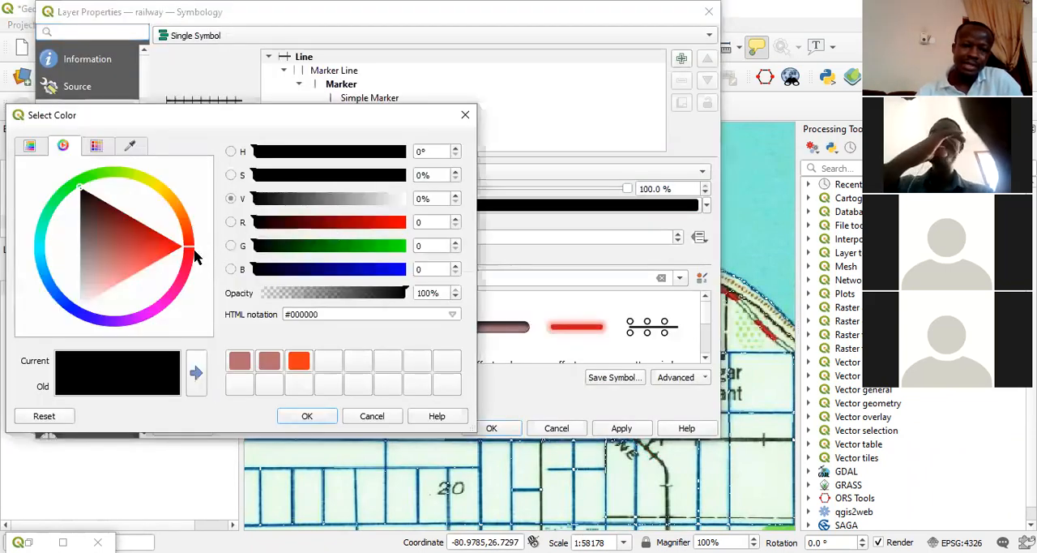
{"action": "left_click", "coordinate": [153, 247]}
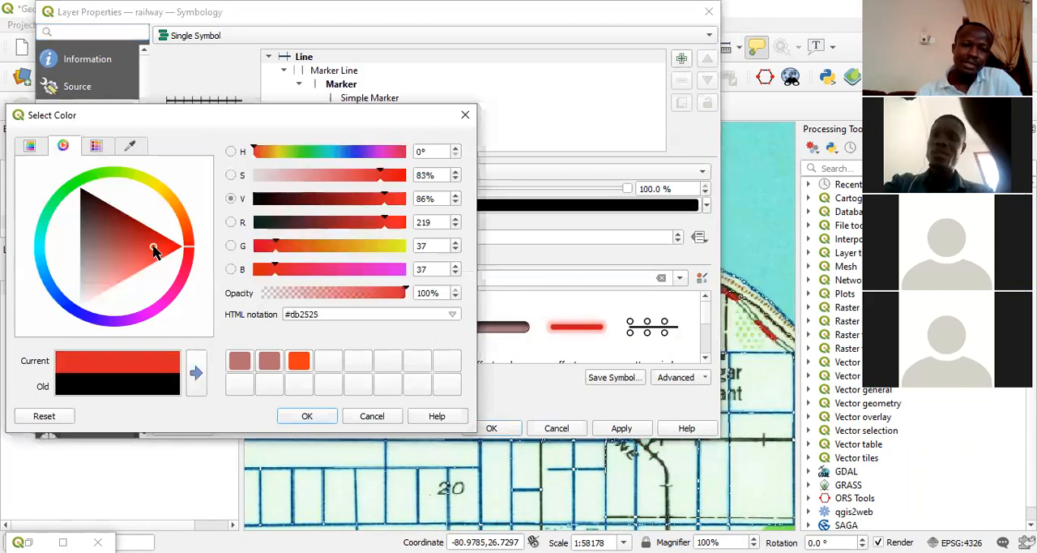
{"action": "left_click", "coordinate": [307, 416]}
{"action": "left_click", "coordinate": [486, 428]}
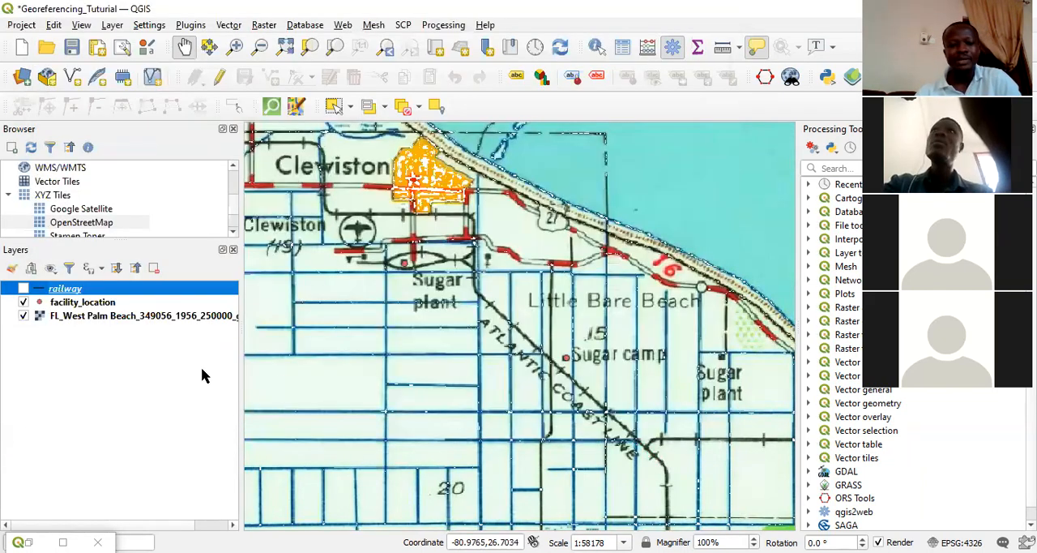
Make the railway layer visible again and review the preset line symbols in its symbology.
{"action": "double_click", "coordinate": [22, 289]}
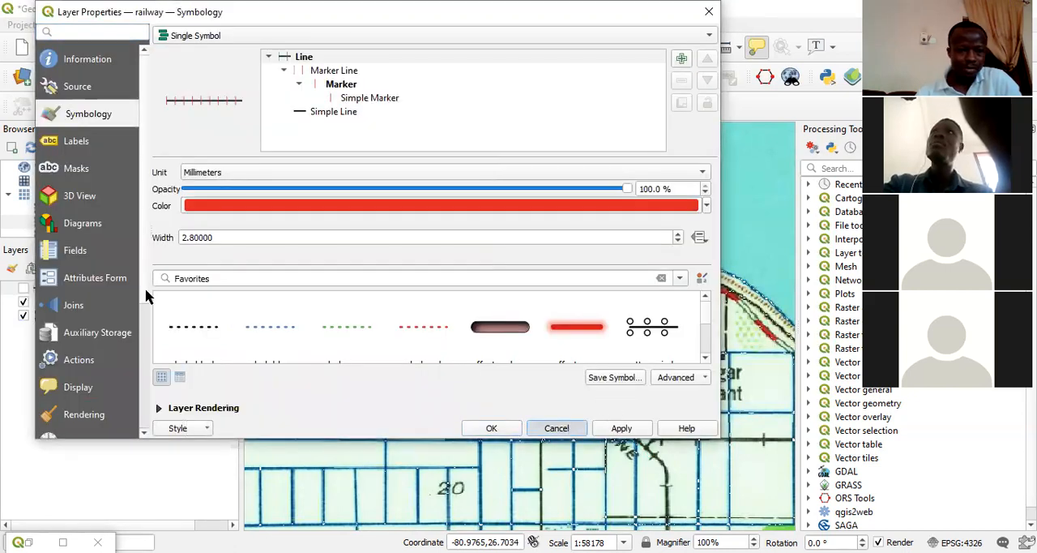
{"action": "key", "text": "Escape"}
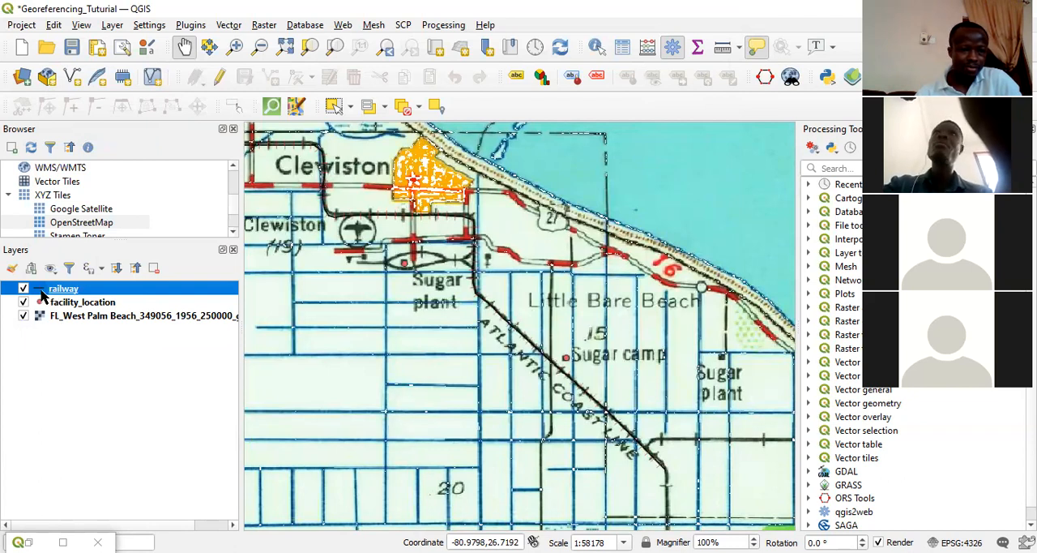
{"action": "double_click", "coordinate": [42, 294]}
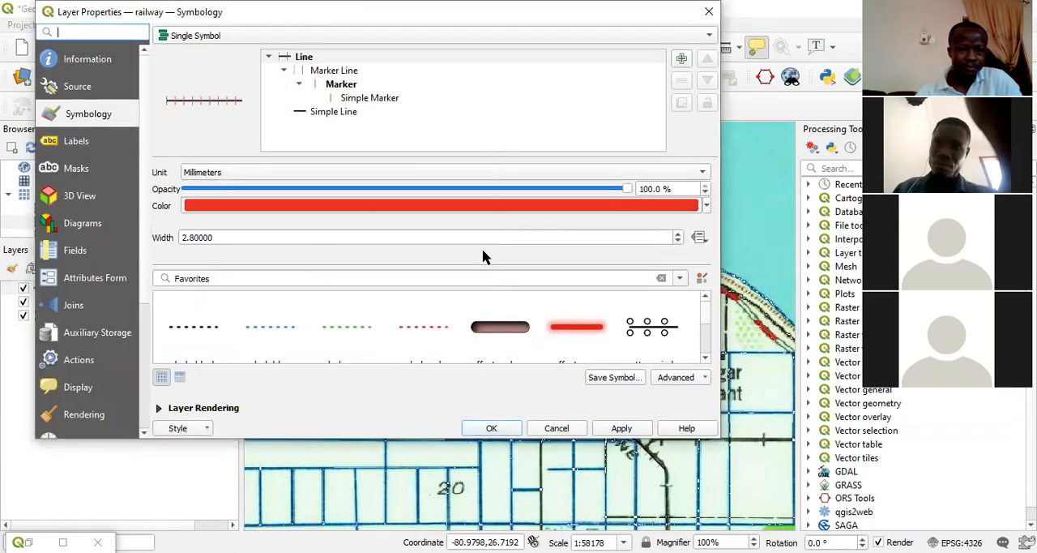
{"action": "scroll", "coordinate": [600, 348], "scroll_direction": "down", "scroll_amount": 3}
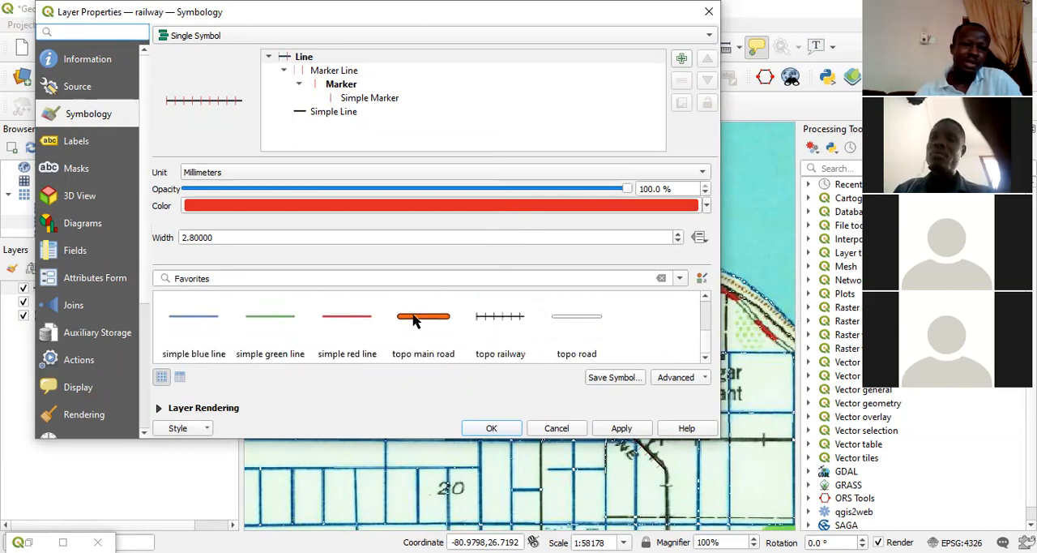
{"action": "left_click", "coordinate": [710, 12]}
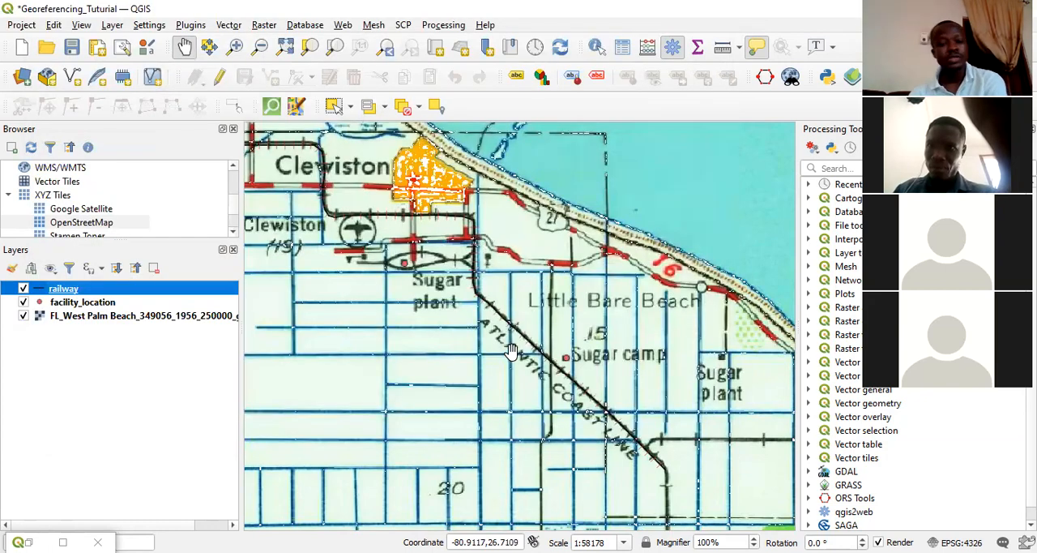
Examine the scanned map southwest of Clewiston, following the roads and railways through the vegetated areas.
{"action": "scroll", "coordinate": [591, 367], "scroll_direction": "down", "scroll_amount": 2}
{"action": "left_click_drag", "start_coordinate": [446, 422], "coordinate": [619, 350]}
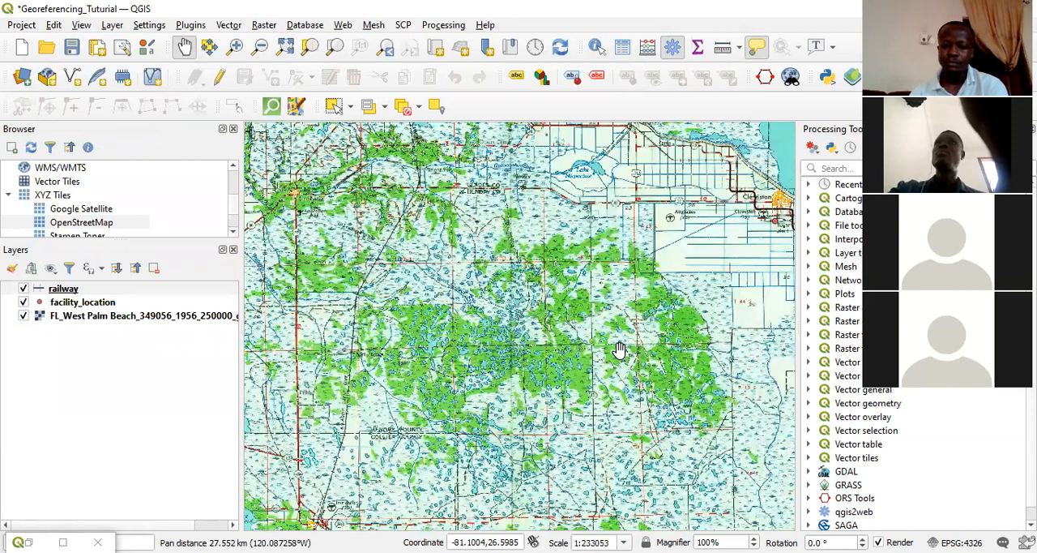
{"action": "left_click_drag", "start_coordinate": [415, 375], "coordinate": [425, 362]}
{"action": "left_click_drag", "start_coordinate": [493, 364], "coordinate": [598, 278]}
{"action": "left_click_drag", "start_coordinate": [404, 371], "coordinate": [386, 401]}
{"action": "left_click_drag", "start_coordinate": [507, 319], "coordinate": [479, 371]}
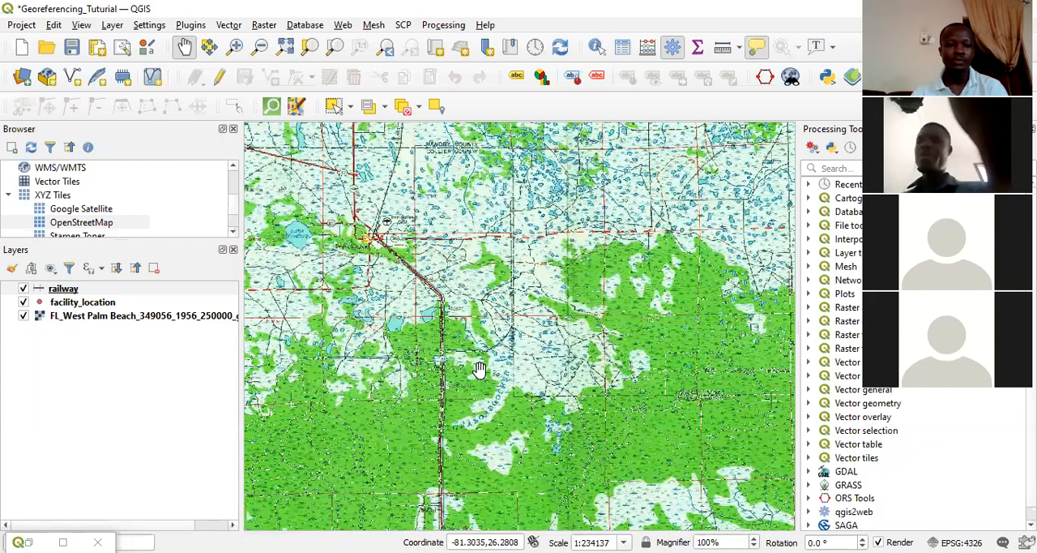
{"action": "left_click_drag", "start_coordinate": [552, 302], "coordinate": [614, 201]}
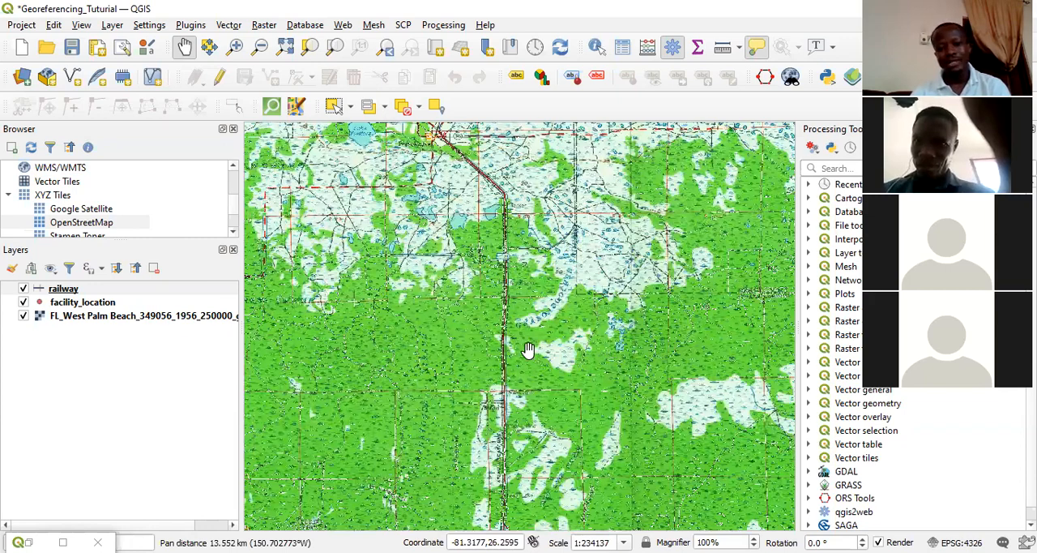
{"action": "scroll", "coordinate": [503, 306], "scroll_direction": "down", "scroll_amount": 1}
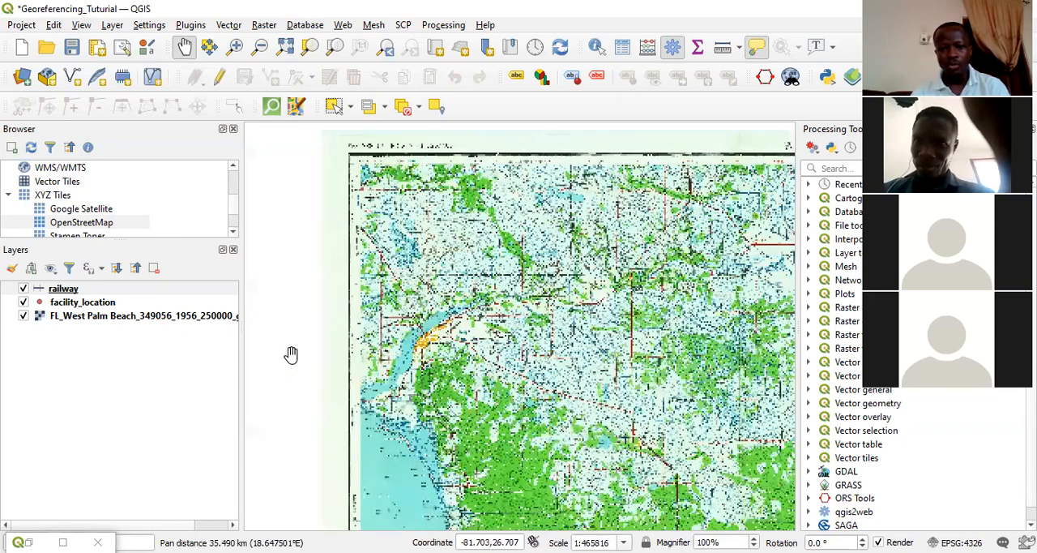
Examine Lake Hicpochee and the Moore Haven area on the scanned map for further features to digitize.
{"action": "scroll", "coordinate": [568, 389], "scroll_direction": "up", "scroll_amount": 1}
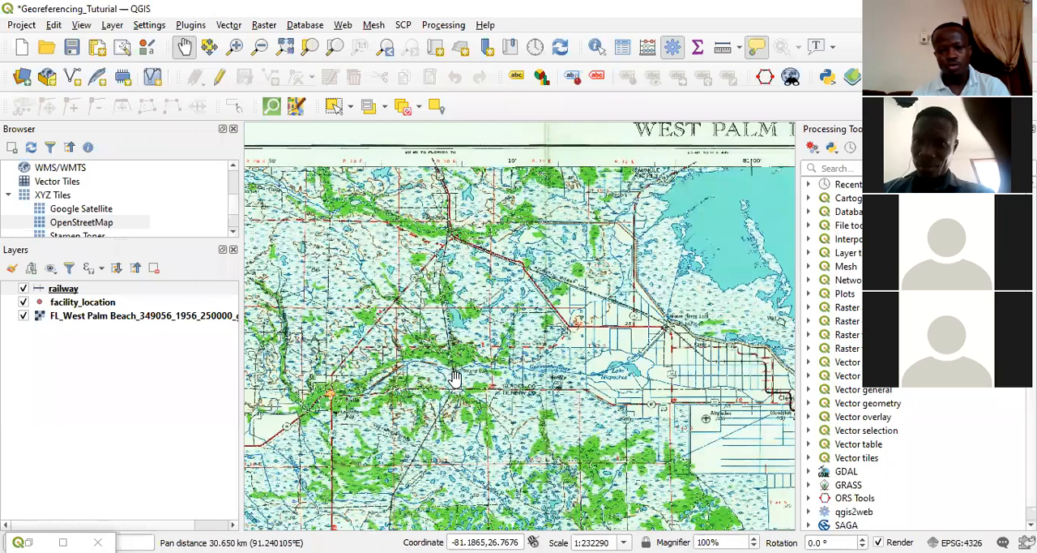
{"action": "scroll", "coordinate": [502, 238], "scroll_direction": "up", "scroll_amount": 2}
{"action": "left_click_drag", "start_coordinate": [499, 250], "coordinate": [515, 430]}
{"action": "scroll", "coordinate": [487, 319], "scroll_direction": "up", "scroll_amount": 1}
{"action": "left_click_drag", "start_coordinate": [503, 391], "coordinate": [493, 314]}
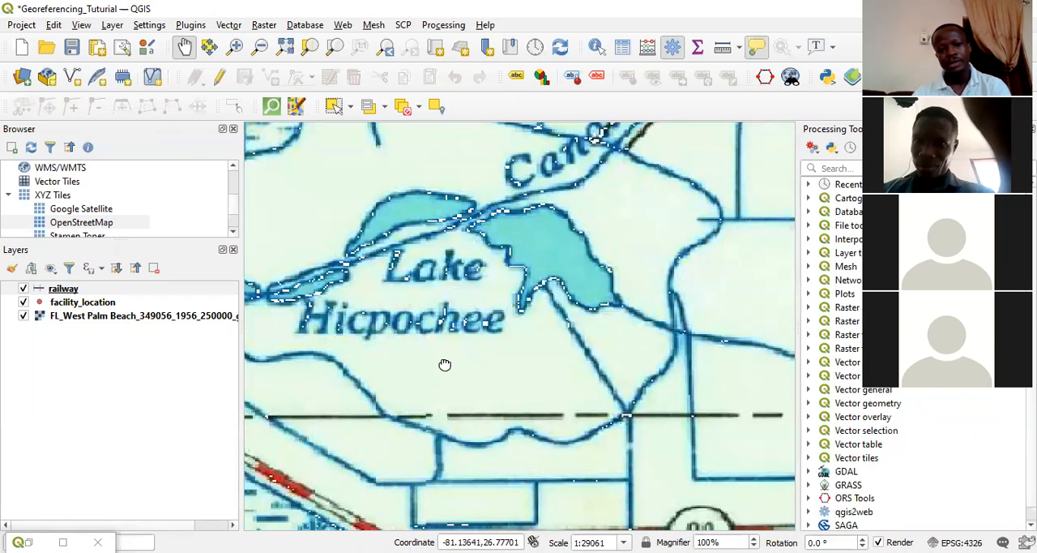
{"action": "left_click_drag", "start_coordinate": [435, 312], "coordinate": [425, 331]}
{"action": "left_click_drag", "start_coordinate": [496, 321], "coordinate": [387, 374]}
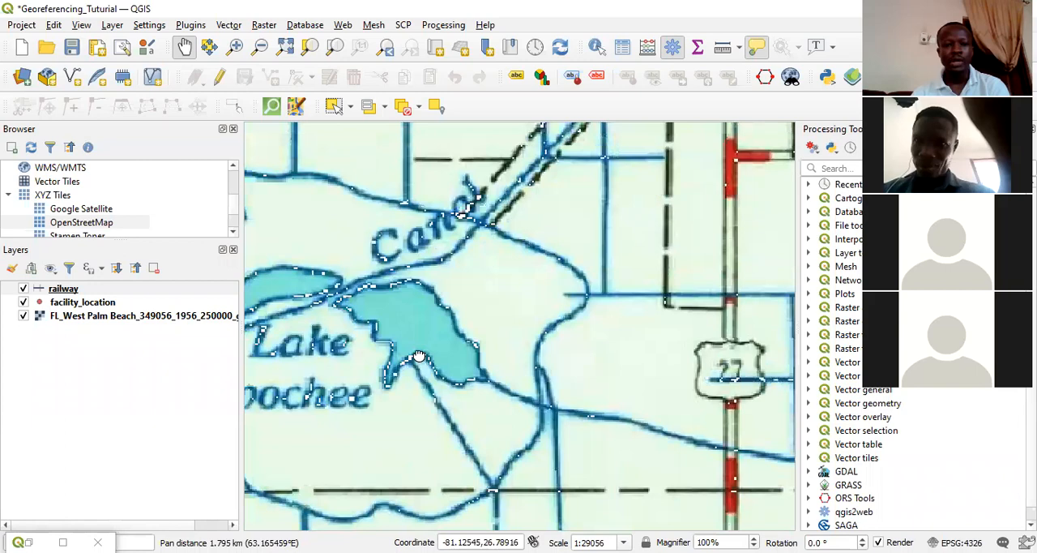
{"action": "scroll", "coordinate": [446, 263], "scroll_direction": "down", "scroll_amount": 3}
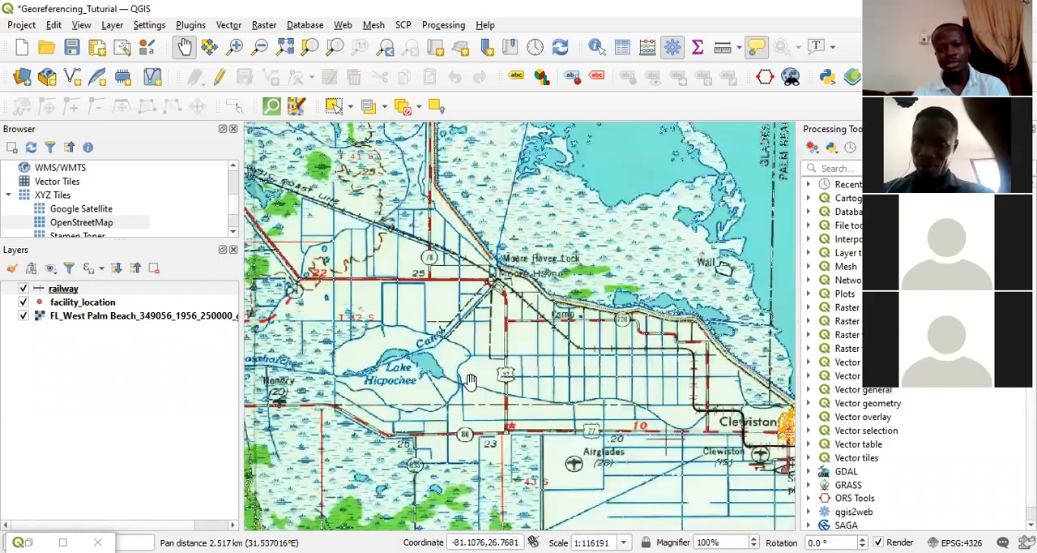
{"action": "scroll", "coordinate": [489, 363], "scroll_direction": "up", "scroll_amount": 1}
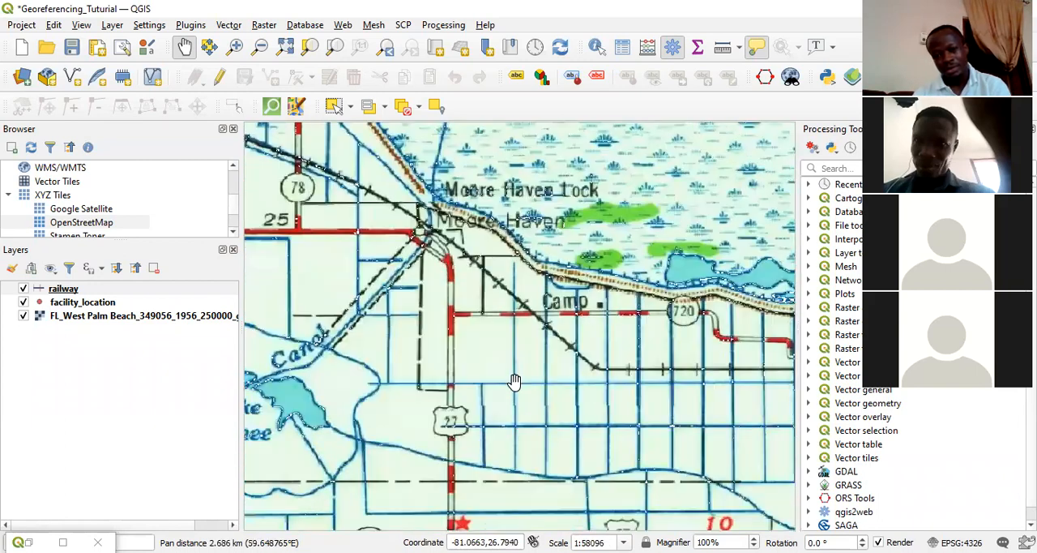
{"action": "scroll", "coordinate": [603, 409], "scroll_direction": "down", "scroll_amount": 1}
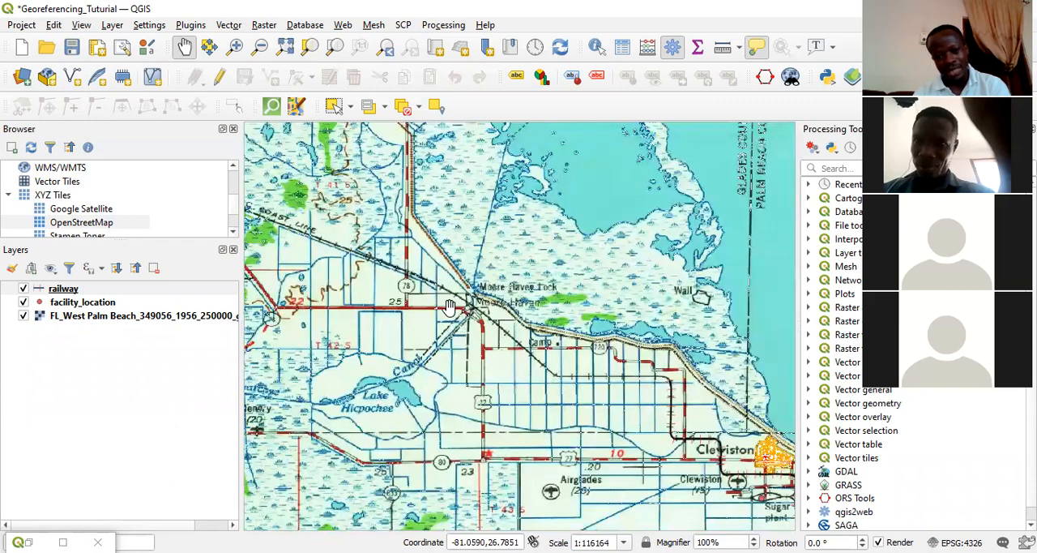
{"action": "scroll", "coordinate": [450, 307], "scroll_direction": "up", "scroll_amount": 2}
{"action": "scroll", "coordinate": [548, 386], "scroll_direction": "down", "scroll_amount": 3}
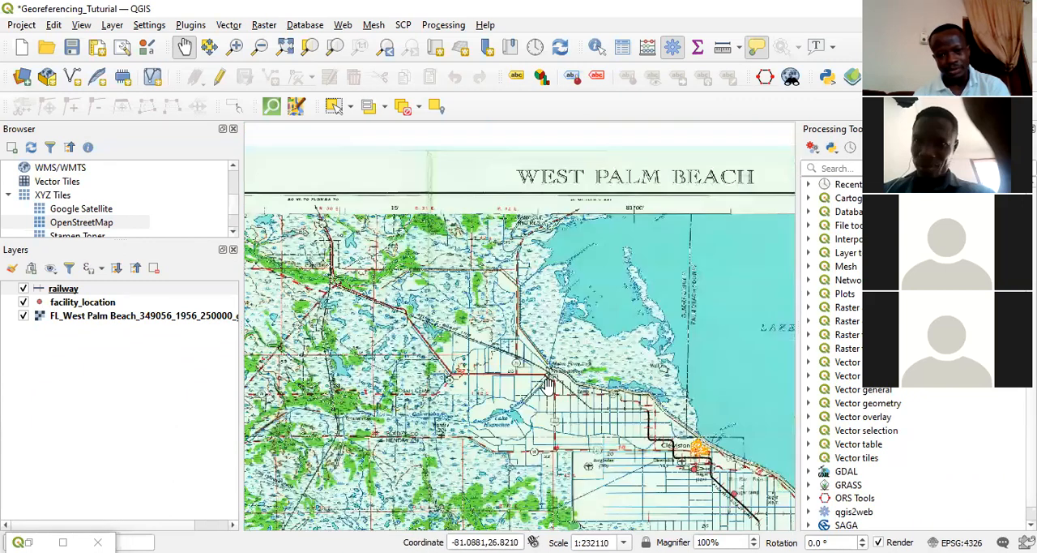
Show the extent of the facility_location layer, then view the wider area from Clewiston to Lake Hicpochee.
{"action": "right_click", "coordinate": [78, 302]}
{"action": "left_click", "coordinate": [140, 14]}
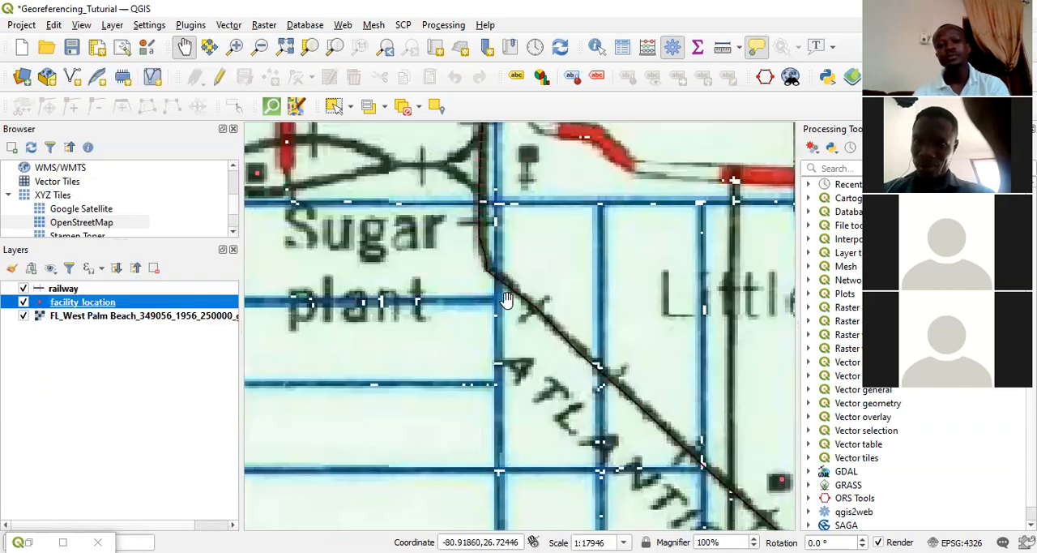
{"action": "scroll", "coordinate": [538, 350], "scroll_direction": "down", "scroll_amount": 2}
{"action": "left_click_drag", "start_coordinate": [451, 308], "coordinate": [657, 393]}
{"action": "scroll", "coordinate": [657, 392], "scroll_direction": "down", "scroll_amount": 1}
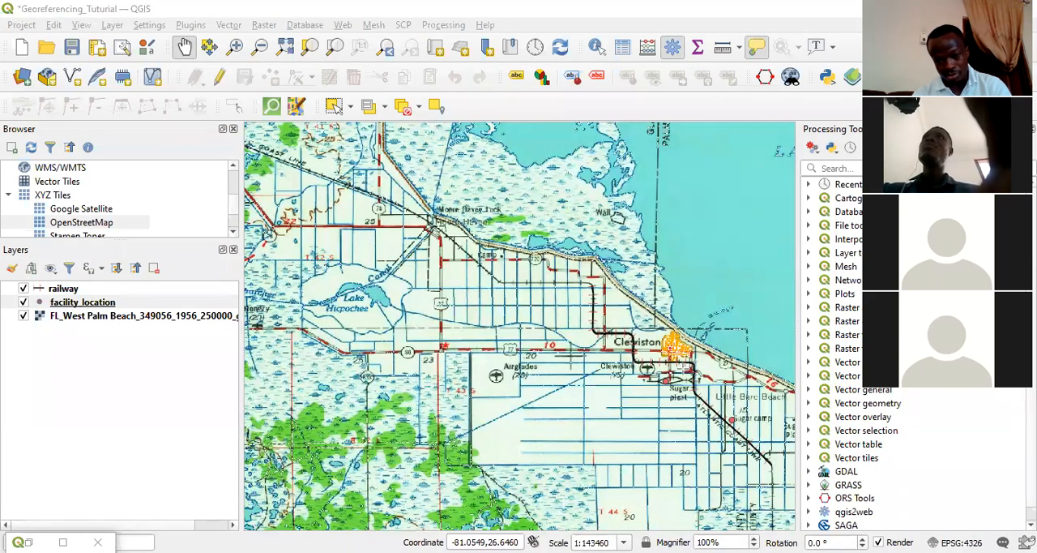
{"action": "mouse_move", "coordinate": [677, 376]}
{"action": "left_mouse_down"}
{"action": "mouse_move", "coordinate": [379, 294]}
{"action": "mouse_move", "coordinate": [388, 296]}
{"action": "left_mouse_up"}
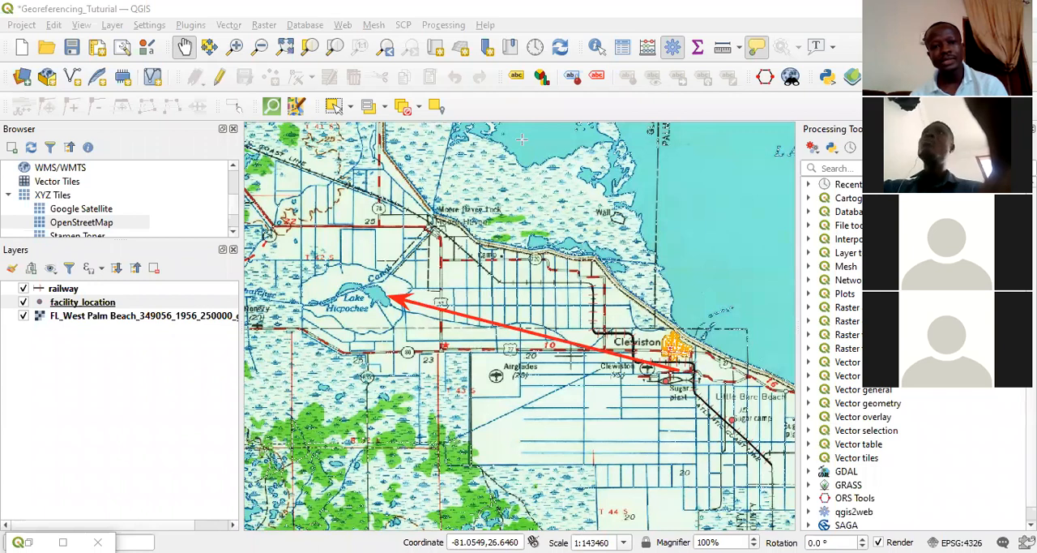
{"action": "mouse_move", "coordinate": [282, 244]}
{"action": "left_mouse_down"}
{"action": "mouse_move", "coordinate": [430, 344]}
{"action": "mouse_move", "coordinate": [416, 354]}
{"action": "left_mouse_up"}
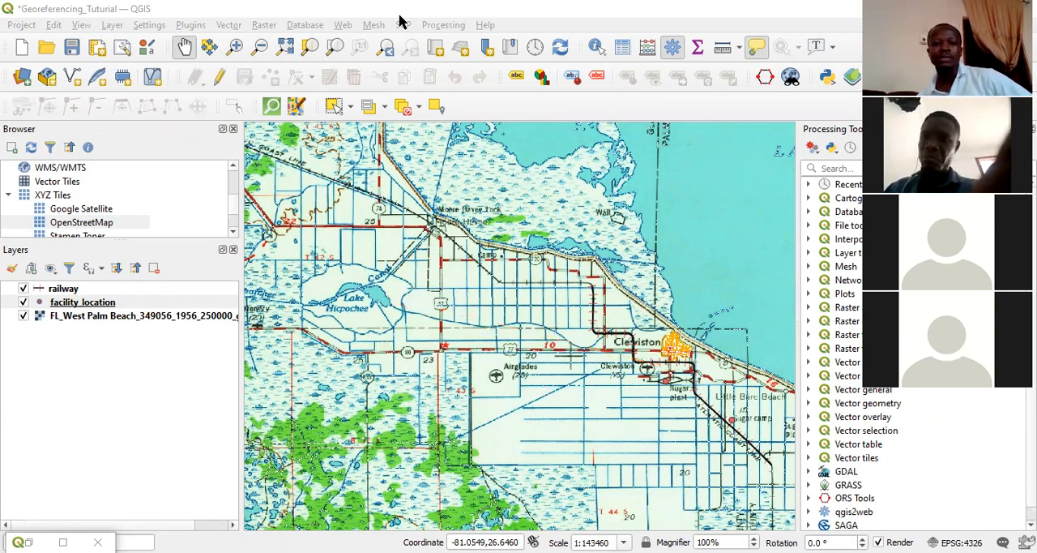
Set up a new shapefile layer with file name lake in the GIS Tutorial Layers folder and Polygon geometry.
{"action": "left_click", "coordinate": [111, 25]}
{"action": "mouse_move", "coordinate": [148, 62]}
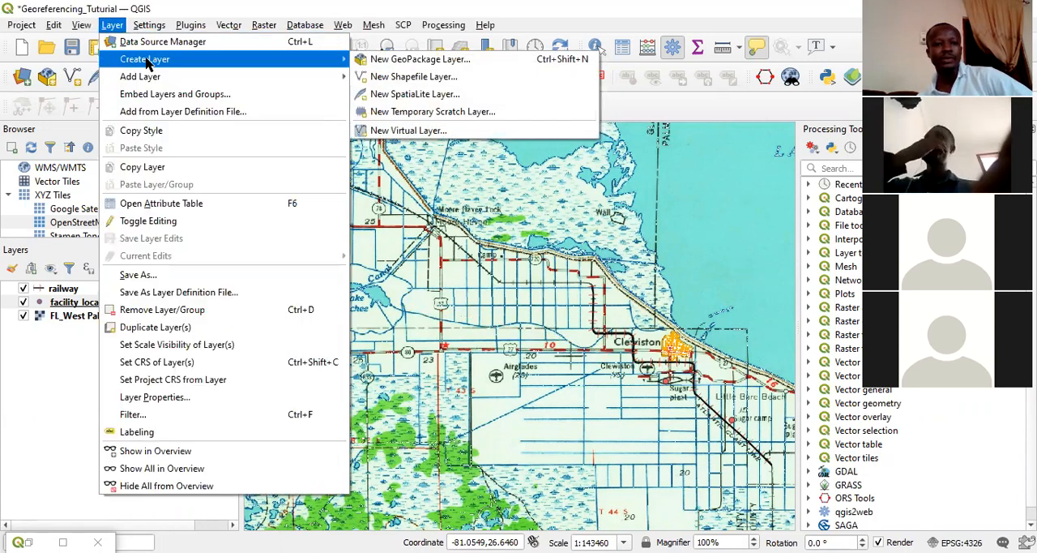
{"action": "left_click", "coordinate": [409, 79]}
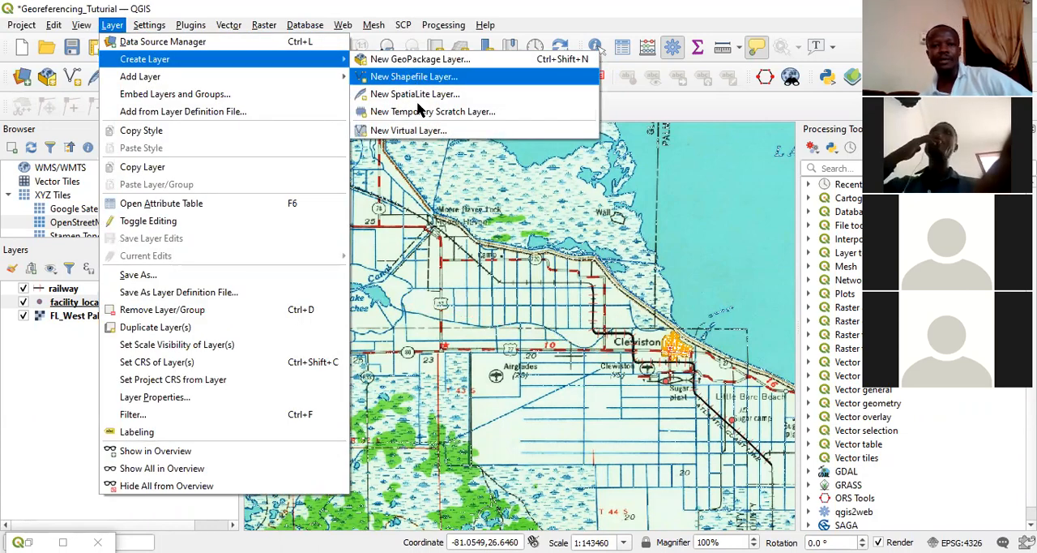
{"action": "left_click", "coordinate": [810, 73]}
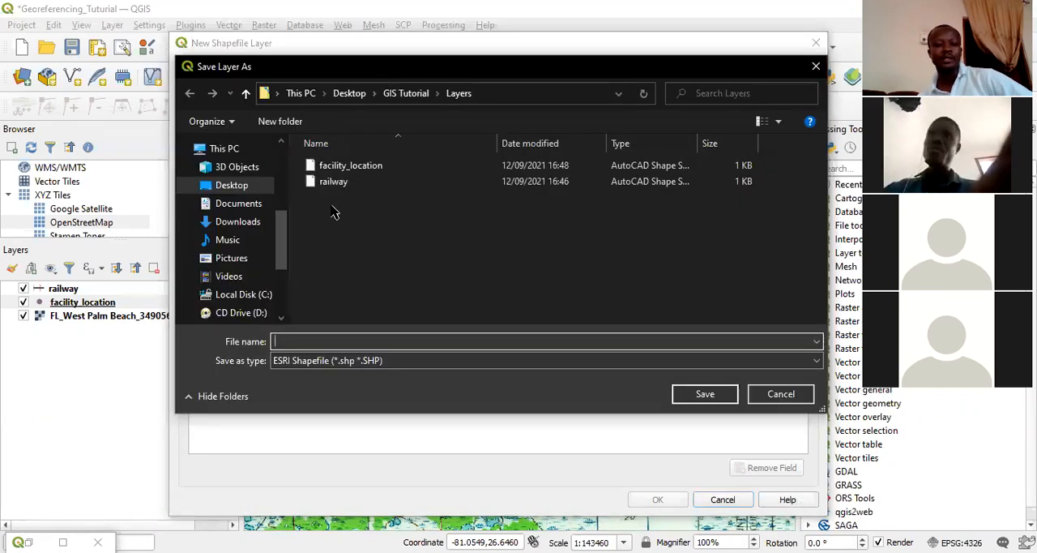
{"action": "type", "text": "lakes"}
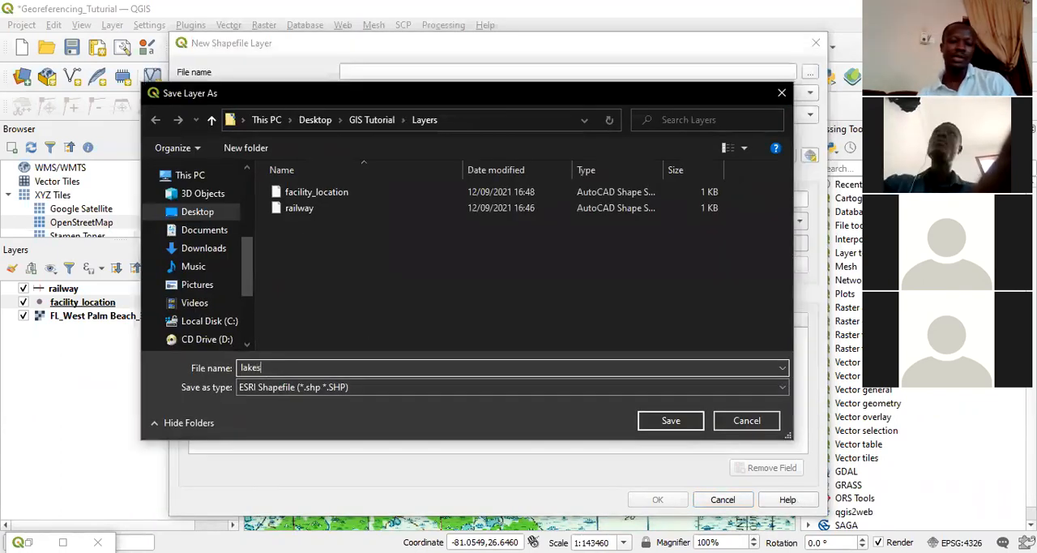
{"action": "key", "text": "BackSpace"}
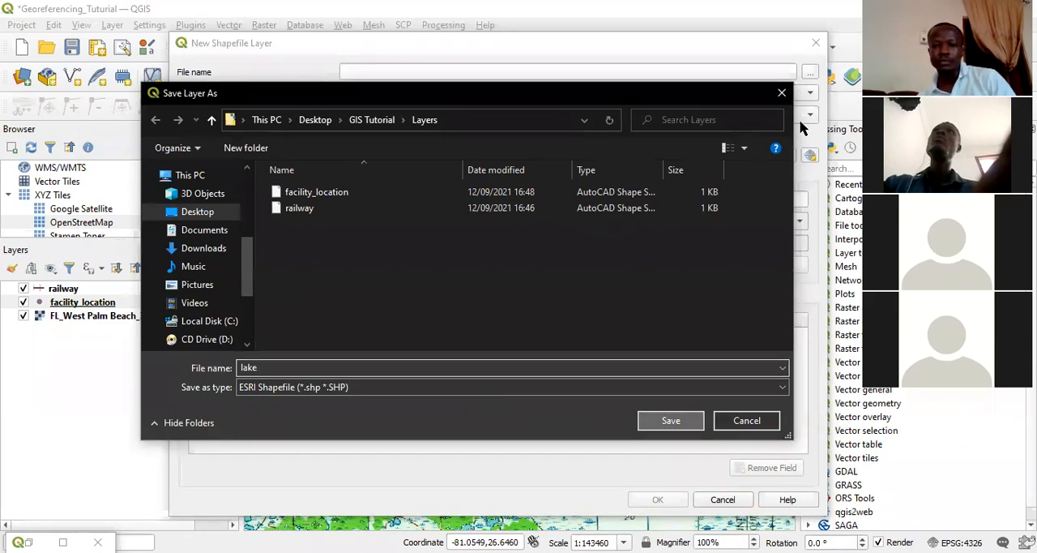
{"action": "key", "text": "Return"}
{"action": "left_click", "coordinate": [433, 115]}
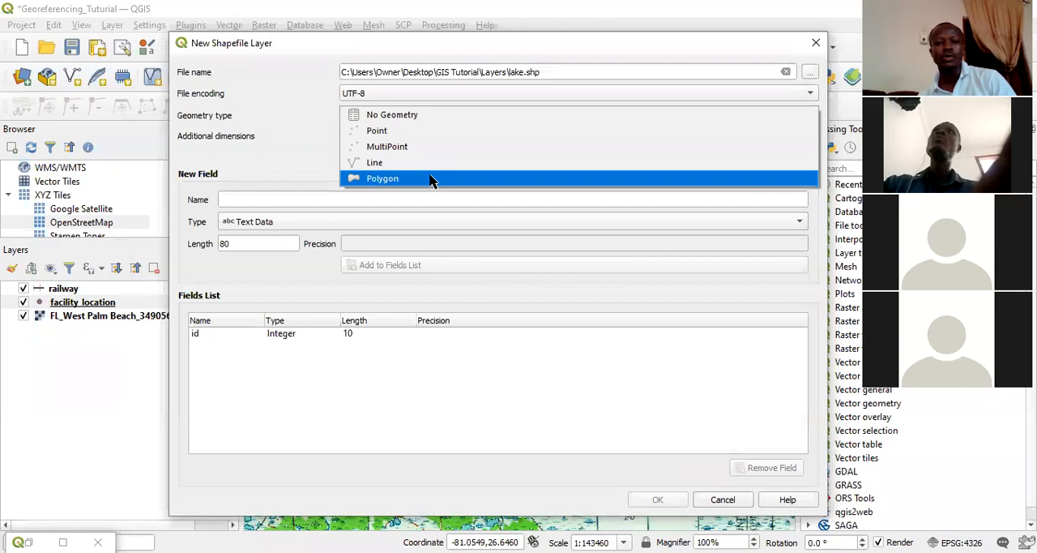
{"action": "key", "text": "Return"}
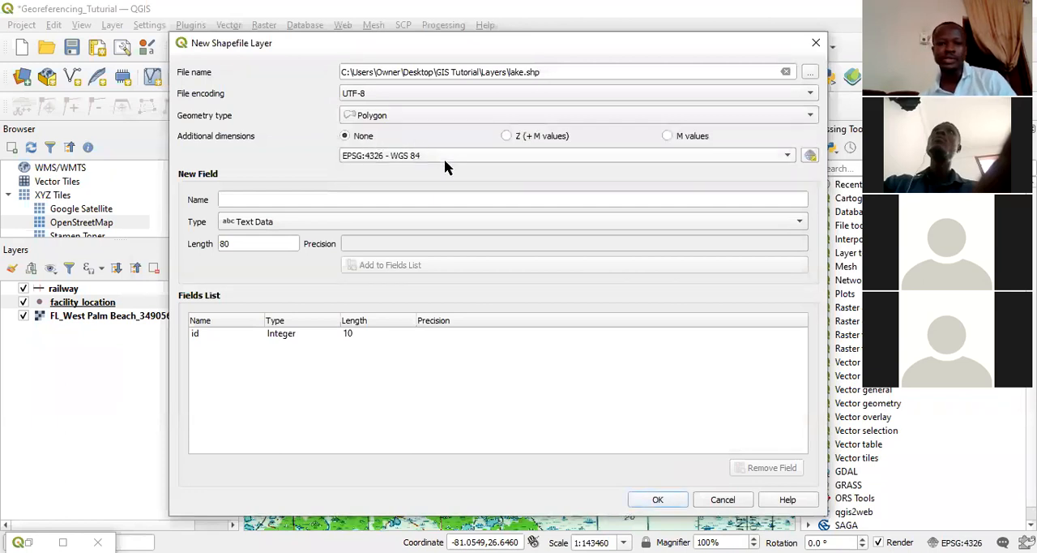
Add two text fields of length 80, name and activity, to the new lake layer's field list.
{"action": "left_click", "coordinate": [253, 199]}
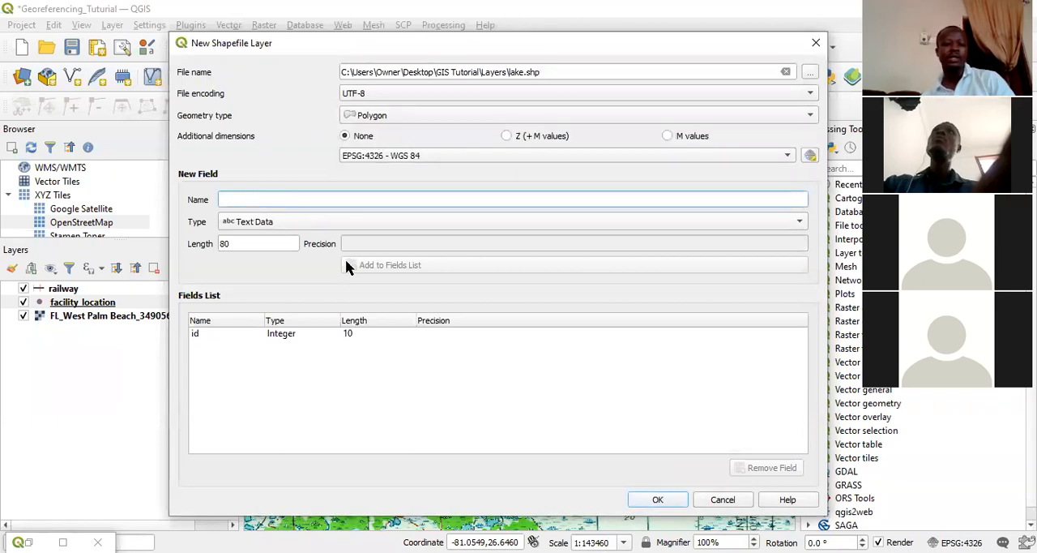
{"action": "type", "text": "name"}
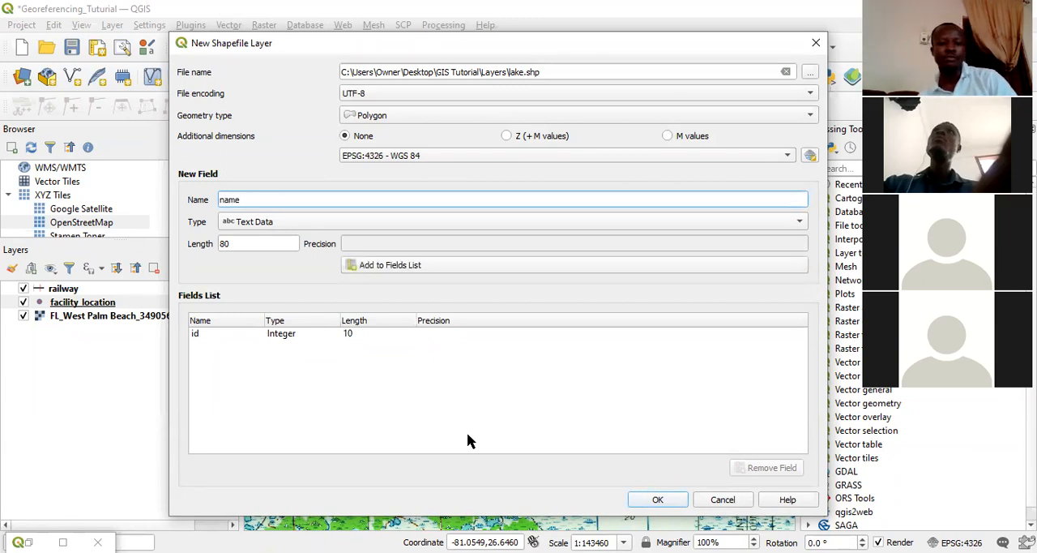
{"action": "left_click", "coordinate": [378, 268]}
{"action": "type", "text": "activity"}
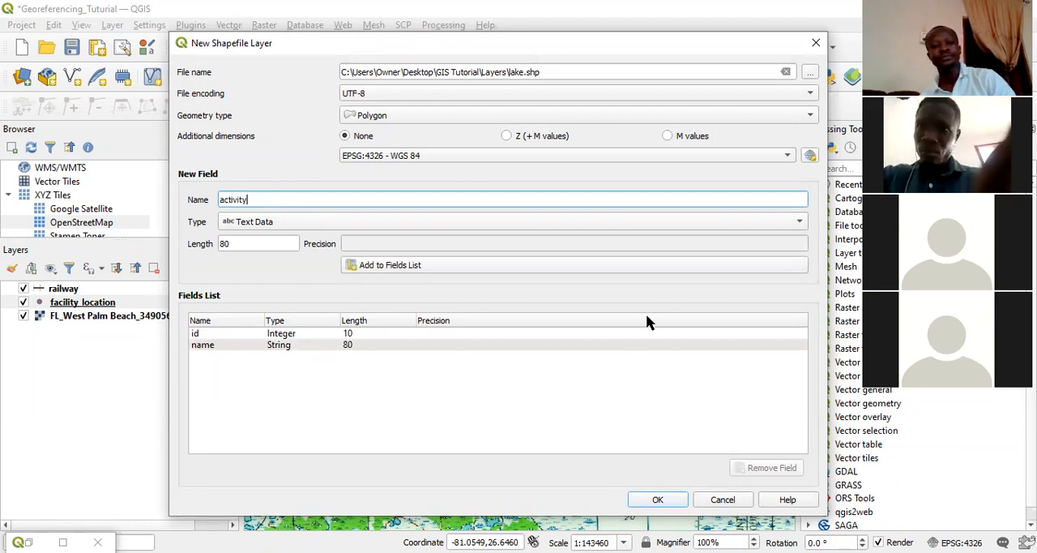
{"action": "left_click", "coordinate": [407, 267]}
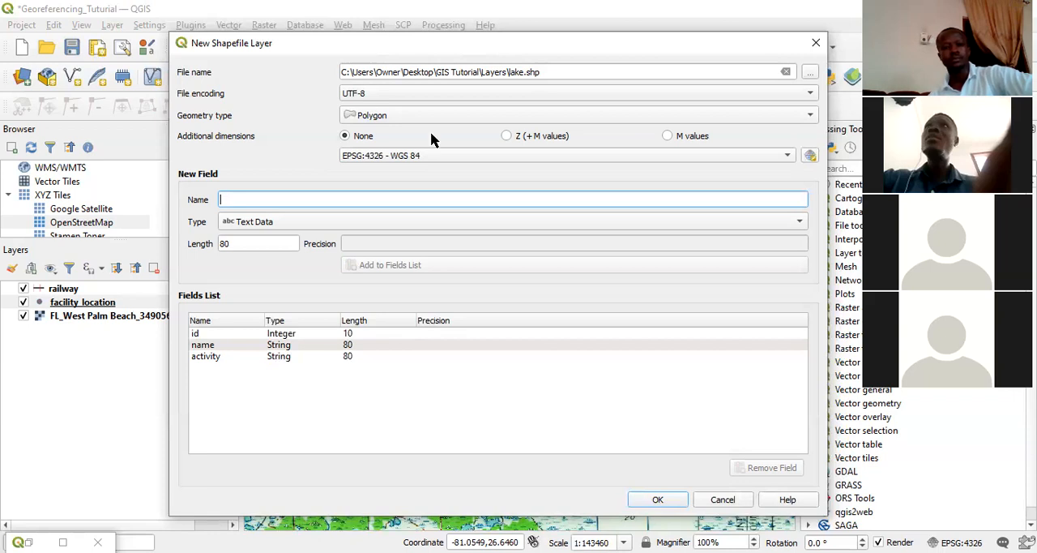
Mark the name and activity fields with red arrows and the note "example of attribute value for name is lake hicpochee", and clear the annotations.
{"action": "left_click_drag", "start_coordinate": [332, 306], "coordinate": [212, 346]}
{"action": "left_click_drag", "start_coordinate": [247, 438], "coordinate": [209, 365]}
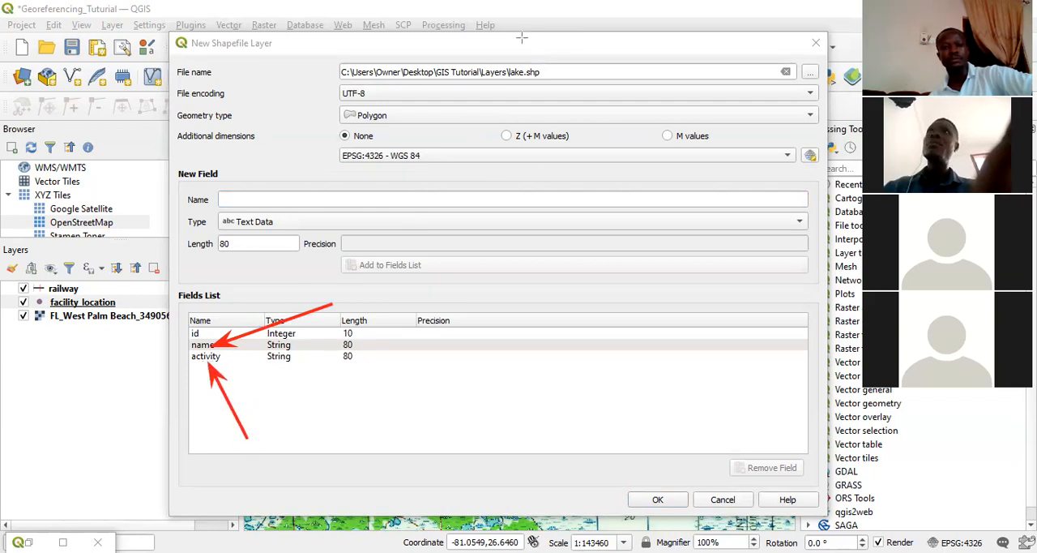
{"action": "left_click", "coordinate": [369, 384]}
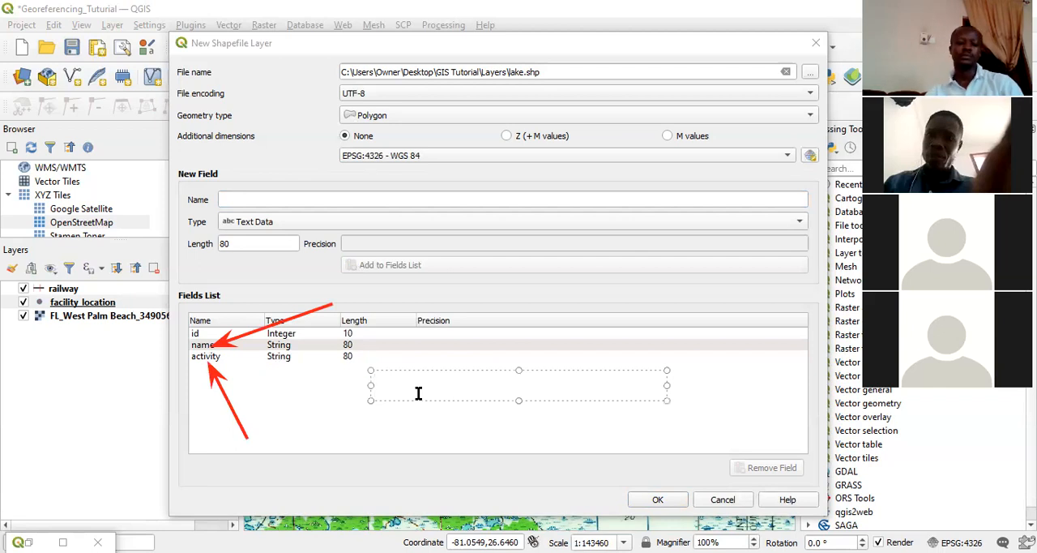
{"action": "type", "text": "ex"}
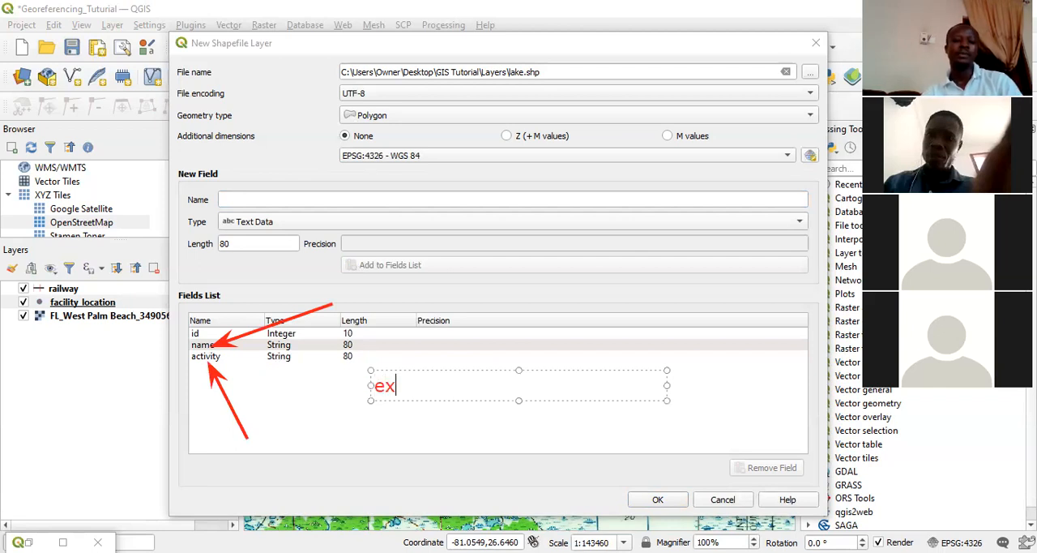
{"action": "type", "text": "ample of attri"}
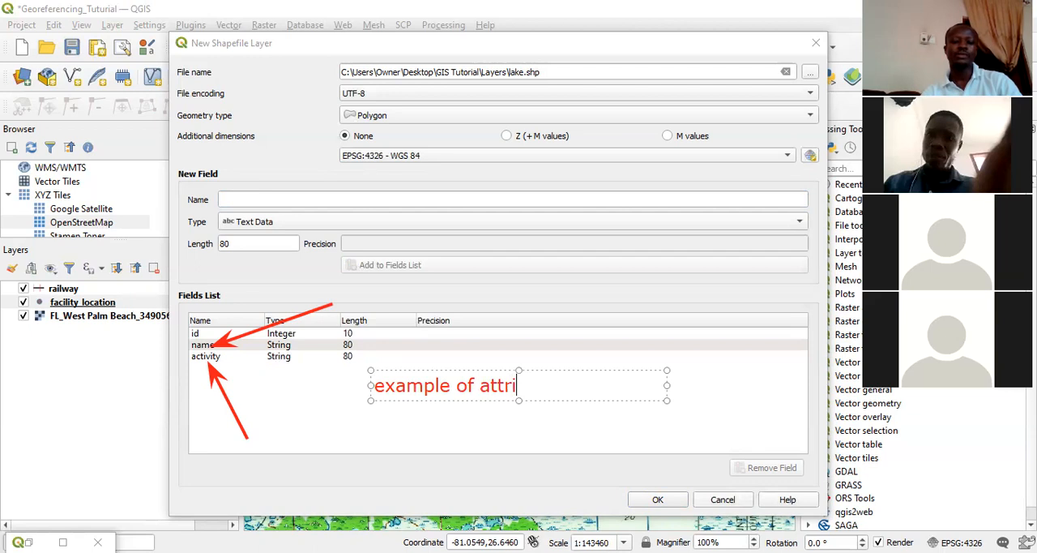
{"action": "type", "text": "bute val"}
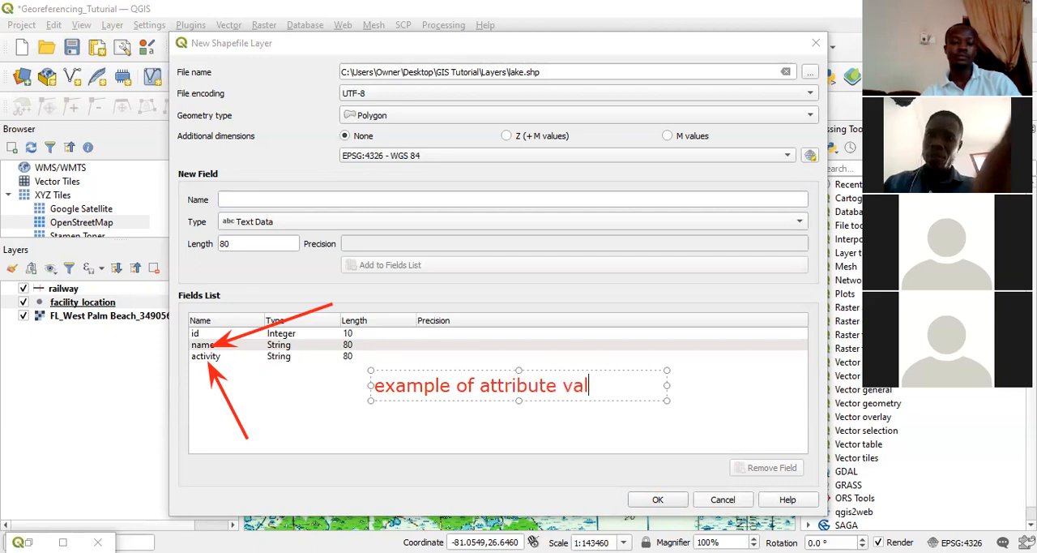
{"action": "type", "text": "ue for n"}
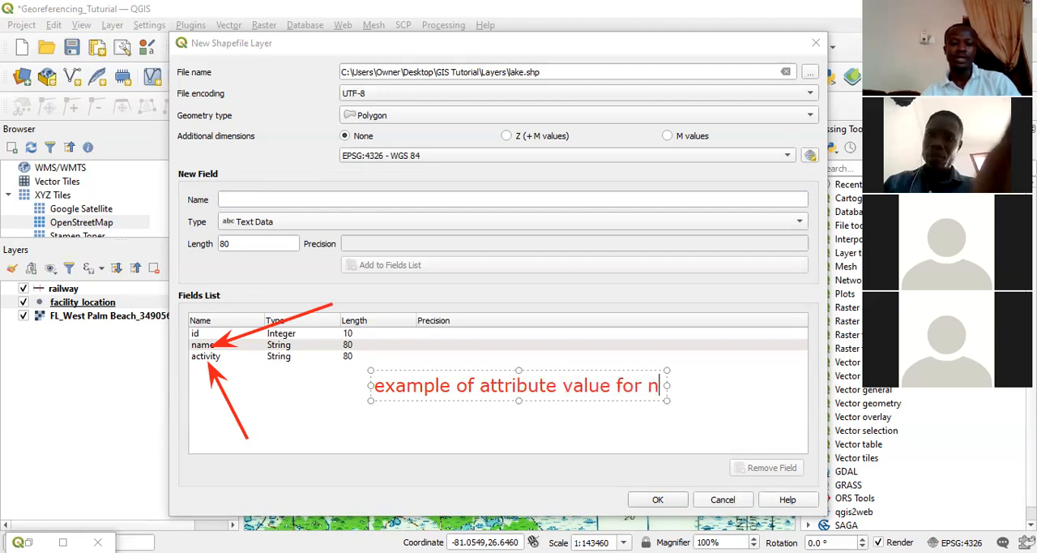
{"action": "type", "text": "ame is lak"}
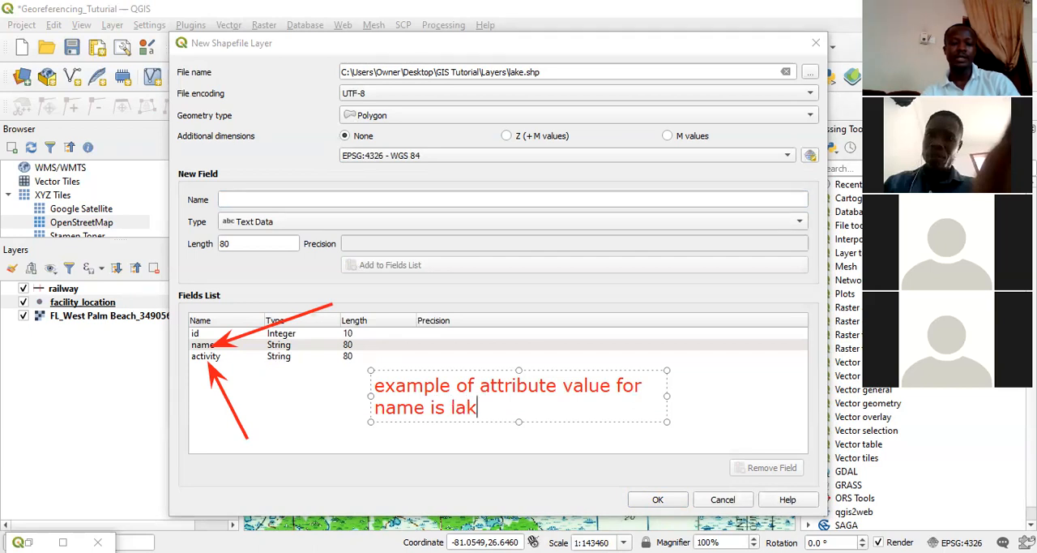
{"action": "key", "text": "BackSpace"}
{"action": "type", "text": "ke hicpochee"}
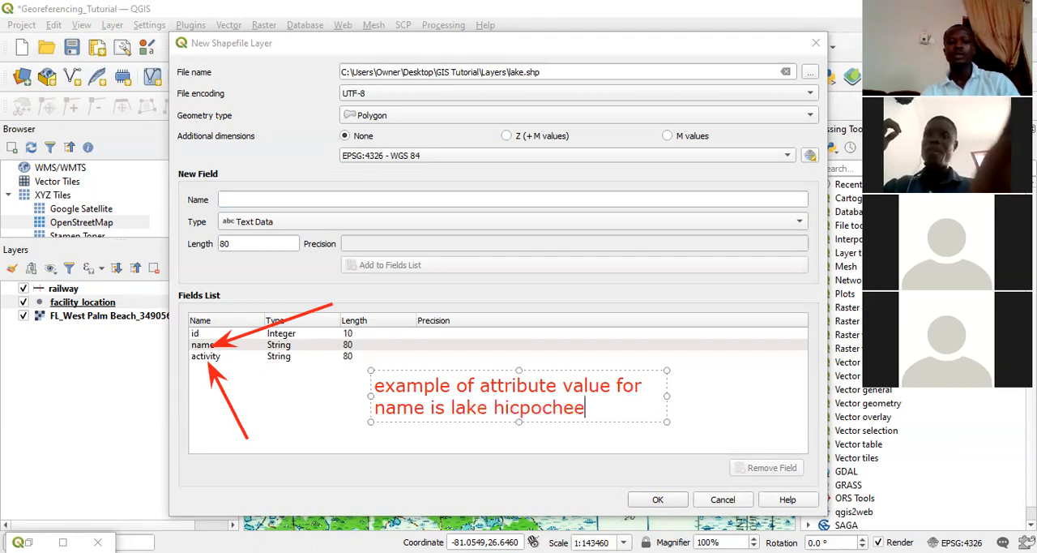
{"action": "mouse_move", "coordinate": [584, 408]}
{"action": "left_mouse_down"}
{"action": "mouse_move", "coordinate": [430, 407]}
{"action": "mouse_move", "coordinate": [451, 407]}
{"action": "left_mouse_up"}
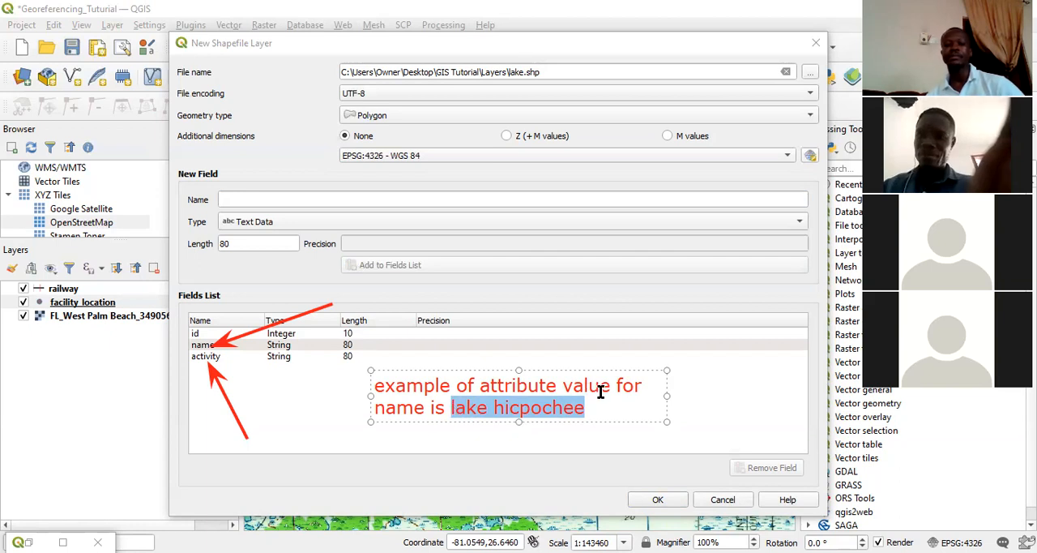
{"action": "left_click", "coordinate": [719, 54]}
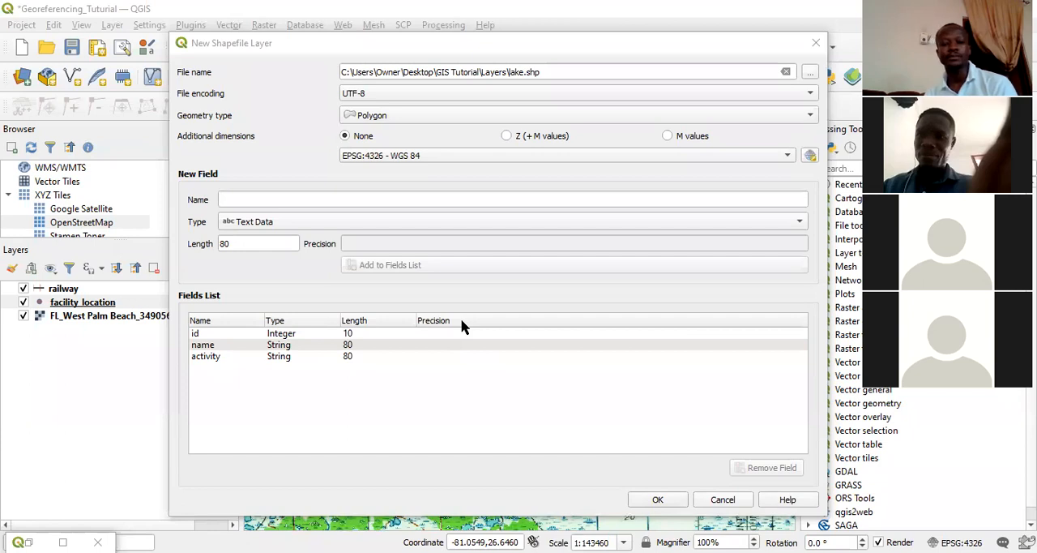
Create the lake shapefile layer with its defined fields and make it the active layer.
{"action": "left_click", "coordinate": [646, 444]}
{"action": "key", "text": "Return"}
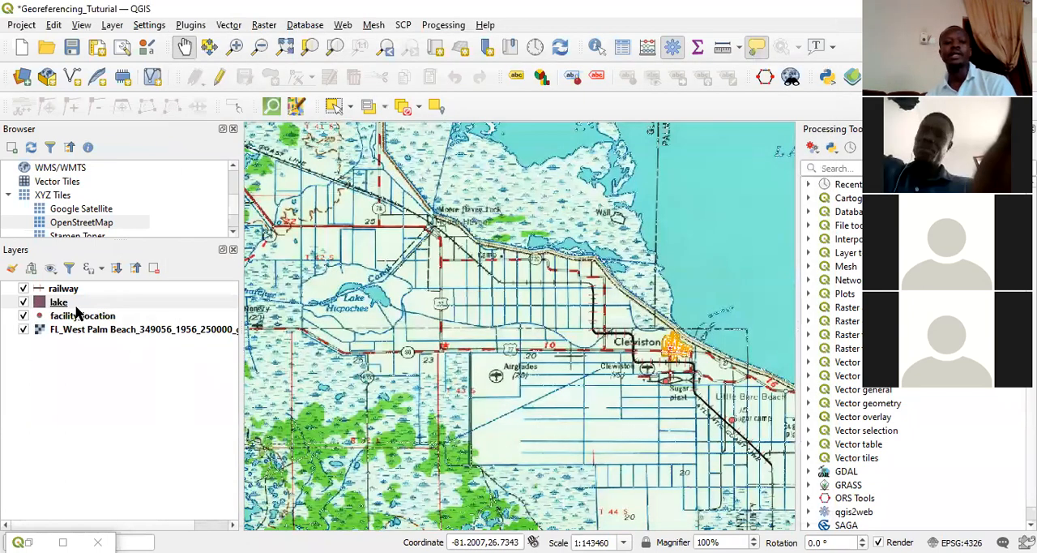
{"action": "left_click", "coordinate": [66, 305]}
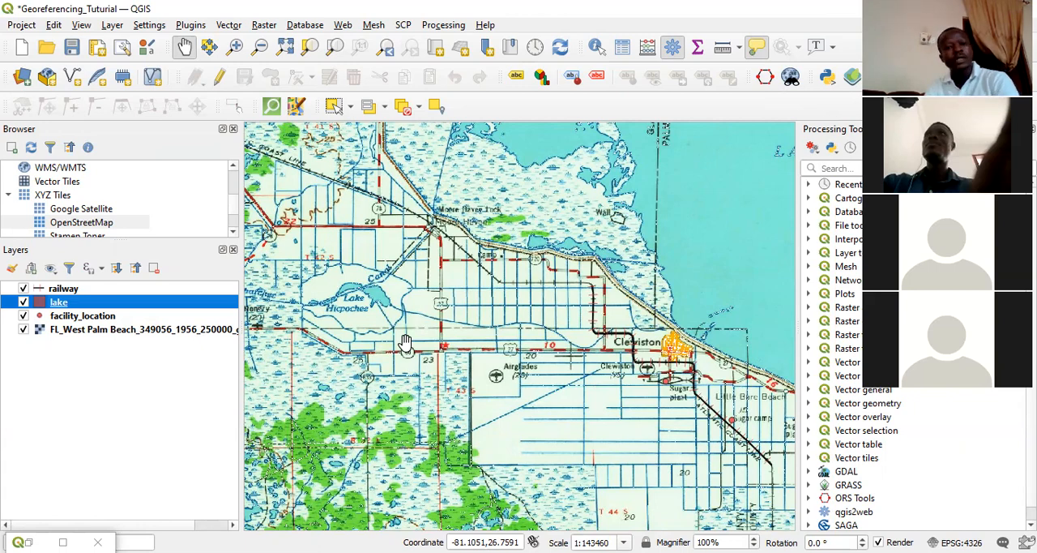
{"action": "left_click", "coordinate": [113, 25]}
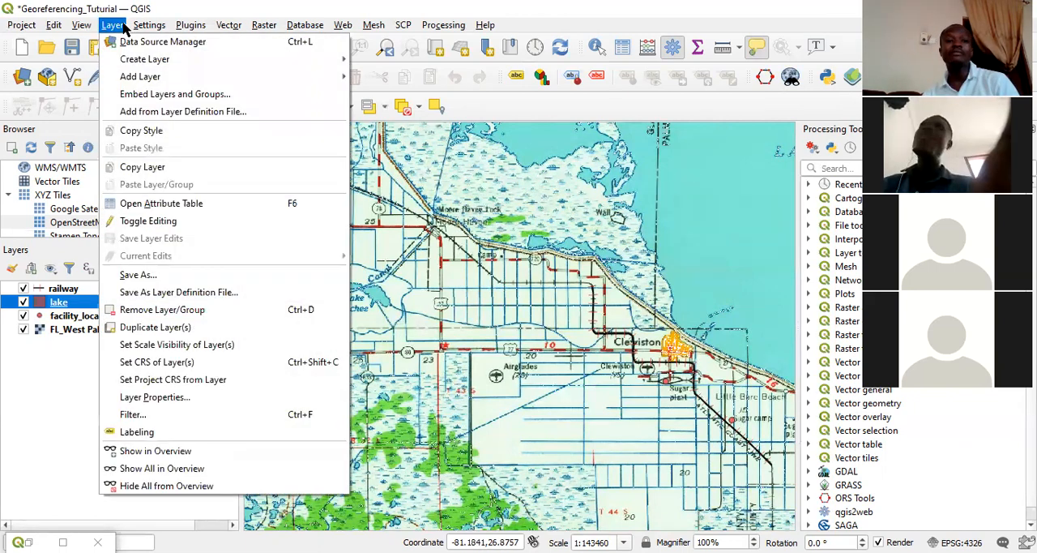
{"action": "mouse_move", "coordinate": [154, 65]}
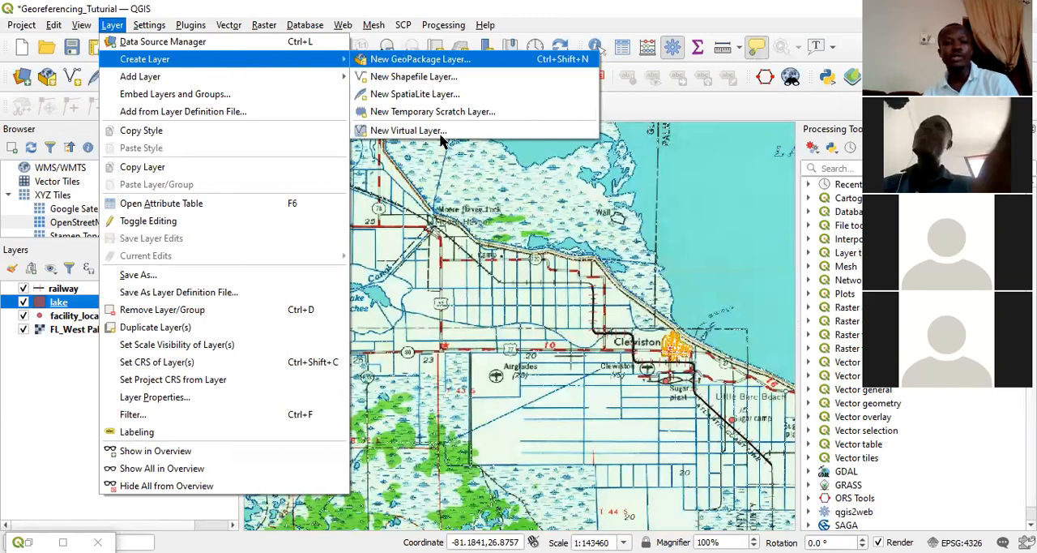
{"action": "left_click", "coordinate": [414, 76]}
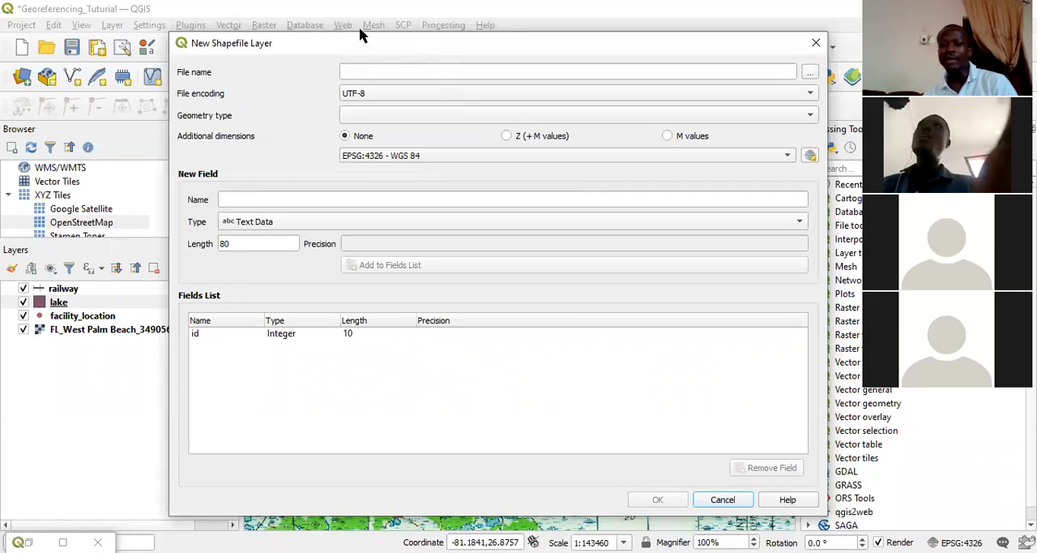
{"action": "left_click_drag", "start_coordinate": [426, 40], "coordinate": [372, 30]}
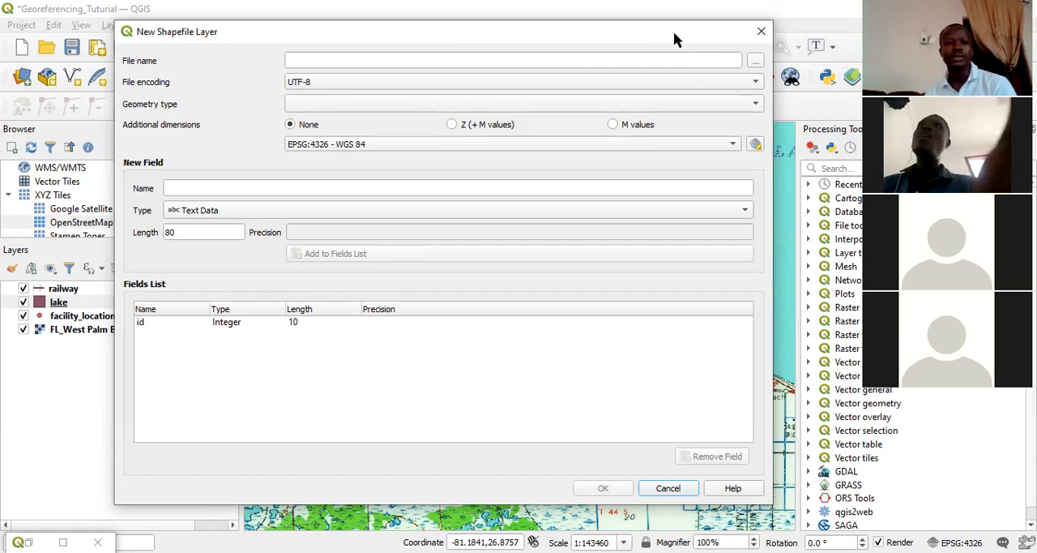
{"action": "left_click", "coordinate": [762, 32]}
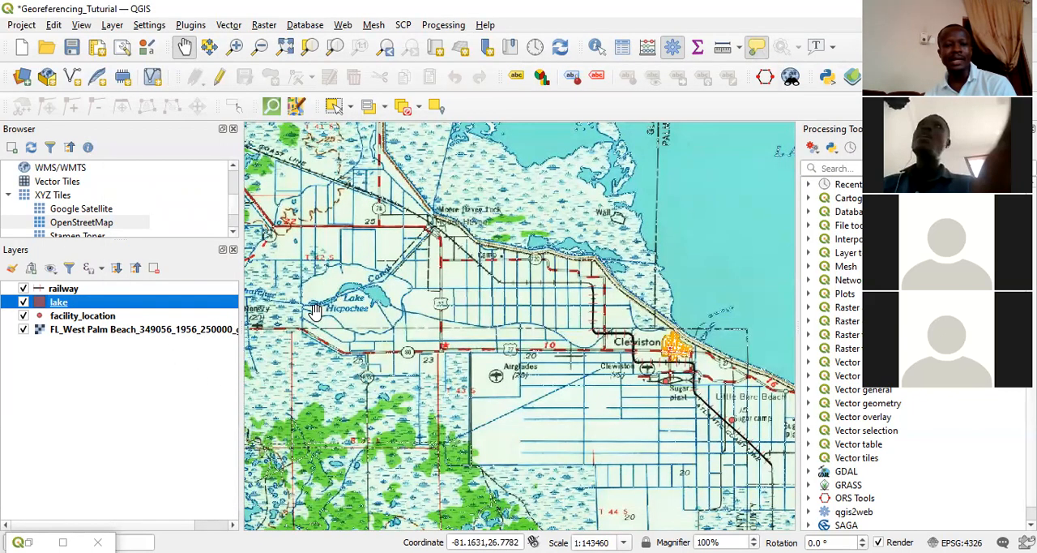
Examine Lake Hicpochee's shoreline on the scanned map, marking the eastern water body with an arrow and the western one with a cross.
{"action": "scroll", "coordinate": [316, 310], "scroll_direction": "up", "scroll_amount": 1}
{"action": "left_click_drag", "start_coordinate": [357, 317], "coordinate": [458, 310]}
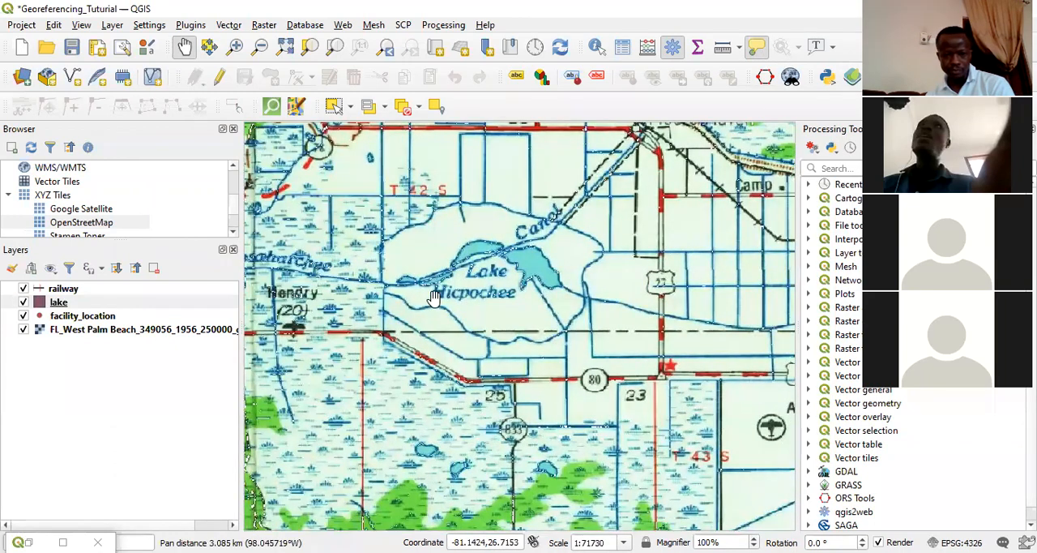
{"action": "left_click_drag", "start_coordinate": [485, 284], "coordinate": [428, 313]}
{"action": "scroll", "coordinate": [428, 313], "scroll_direction": "up", "scroll_amount": 2}
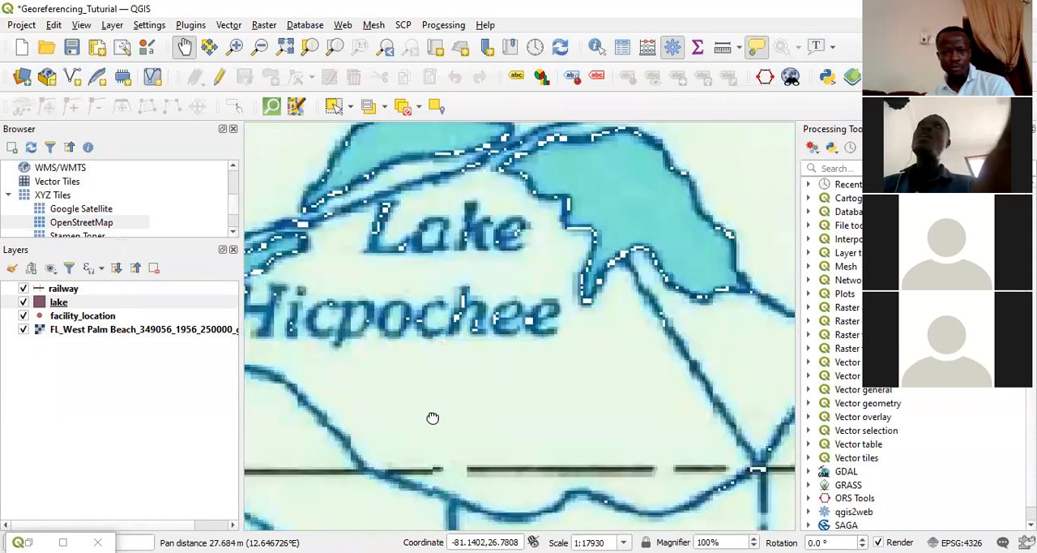
{"action": "left_click_drag", "start_coordinate": [509, 382], "coordinate": [512, 376]}
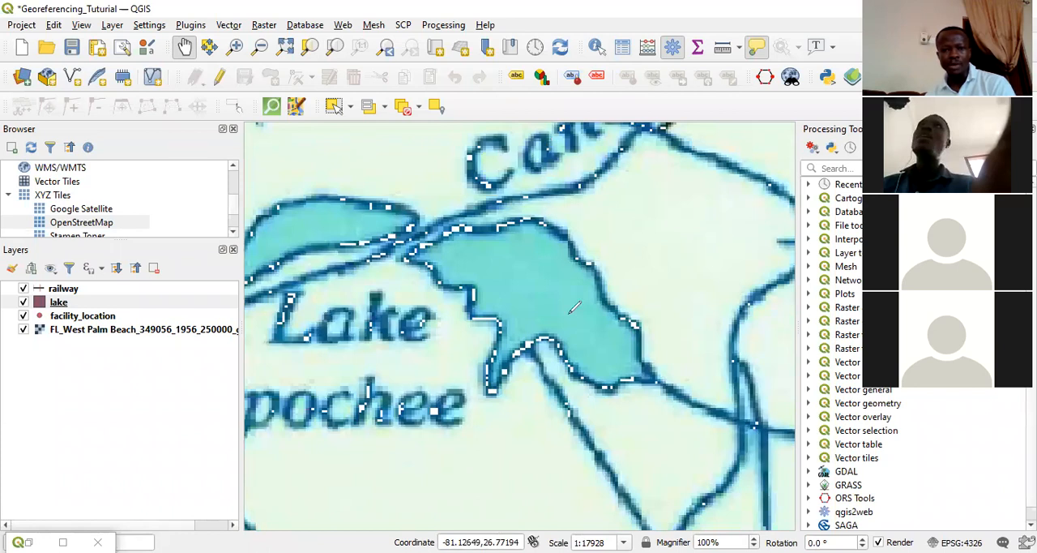
{"action": "left_click_drag", "start_coordinate": [663, 191], "coordinate": [604, 243]}
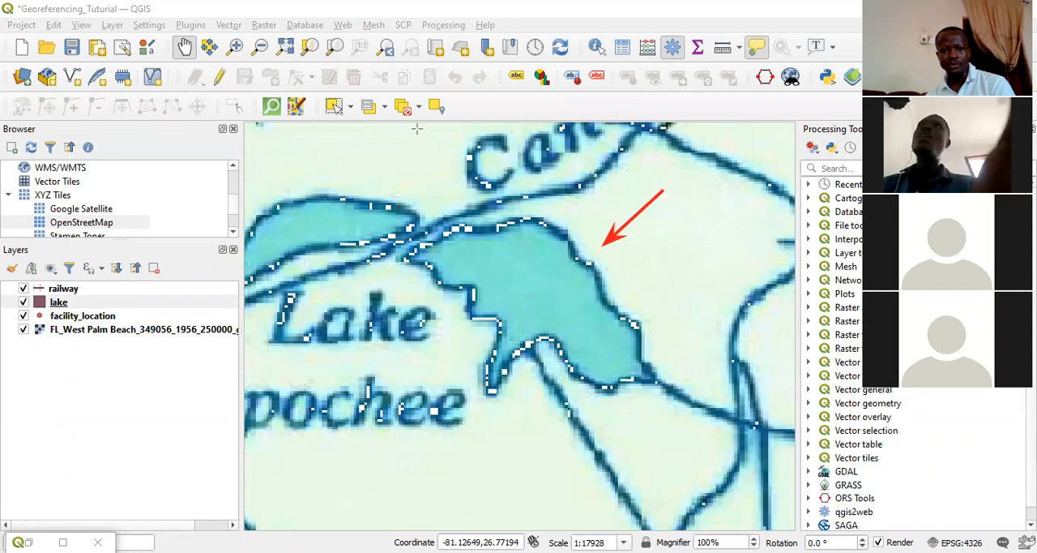
{"action": "left_click", "coordinate": [316, 221]}
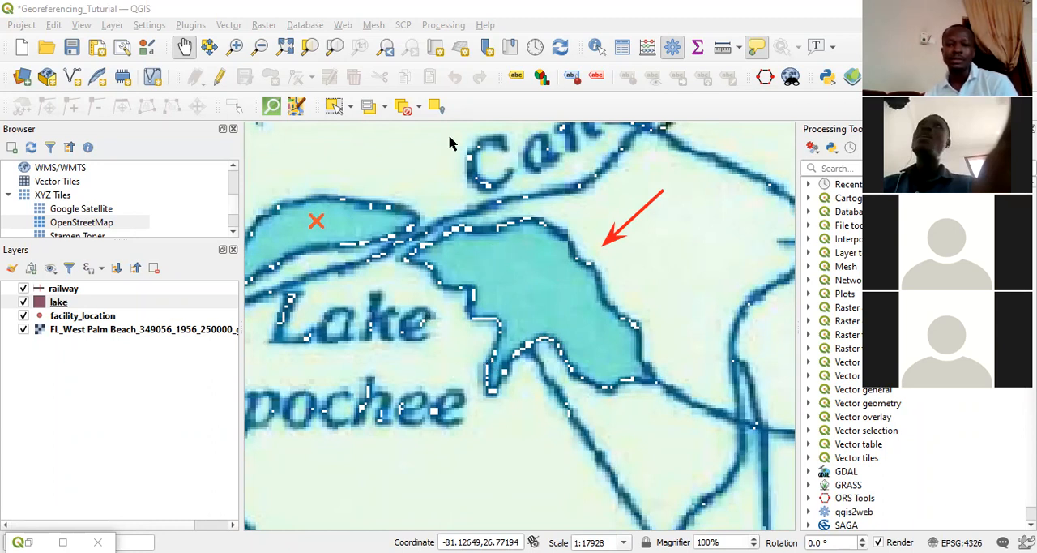
{"action": "left_click_drag", "start_coordinate": [544, 296], "coordinate": [465, 349]}
{"action": "left_click_drag", "start_coordinate": [510, 404], "coordinate": [744, 338]}
{"action": "left_click_drag", "start_coordinate": [442, 397], "coordinate": [197, 426]}
{"action": "left_click_drag", "start_coordinate": [415, 357], "coordinate": [437, 377]}
{"action": "left_click_drag", "start_coordinate": [482, 344], "coordinate": [481, 338]}
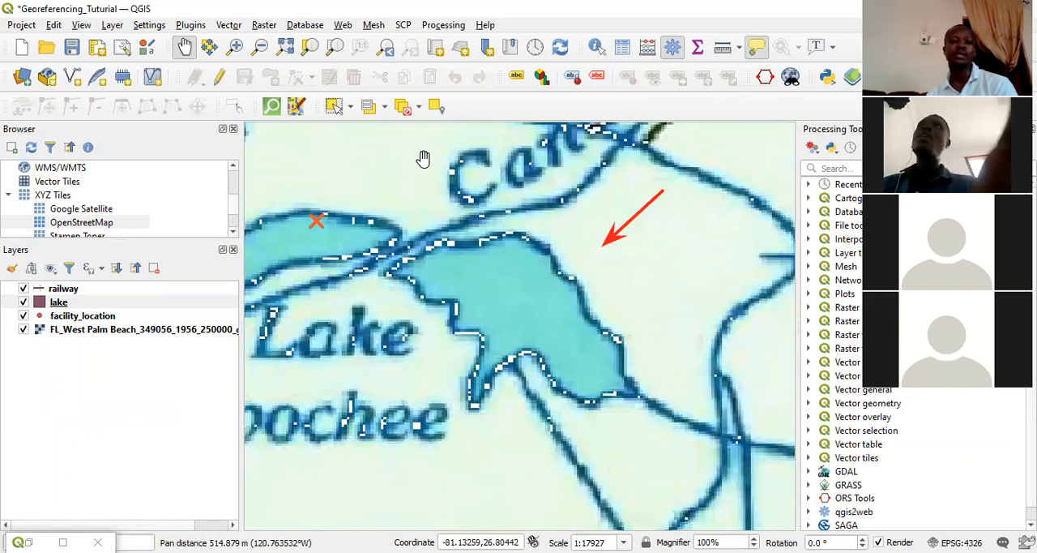
Start editing the lake layer and trace a new polygon along the eastern water body's shoreline from its northern edge to its southeastern corner.
{"action": "left_click", "coordinate": [55, 304]}
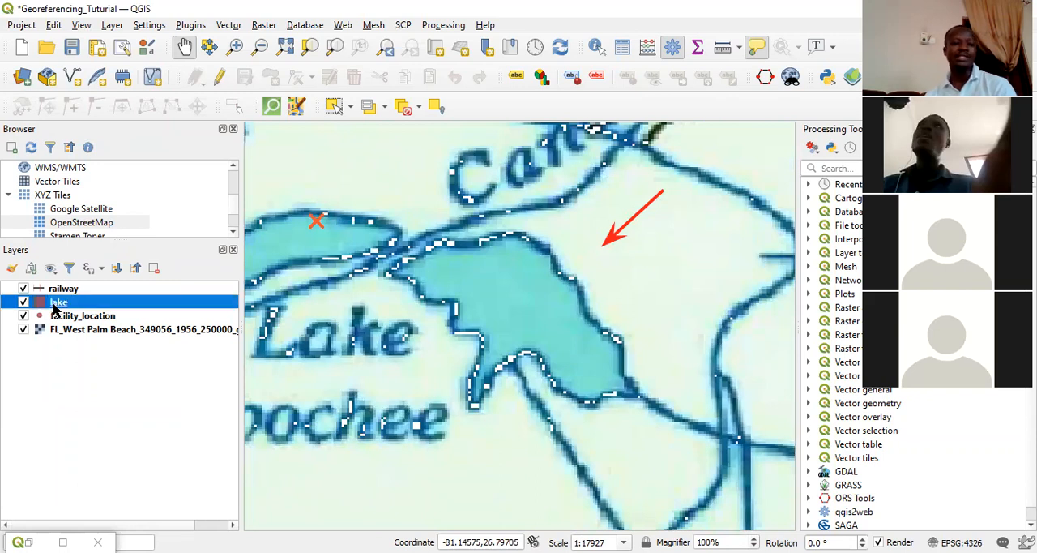
{"action": "left_click", "coordinate": [219, 79]}
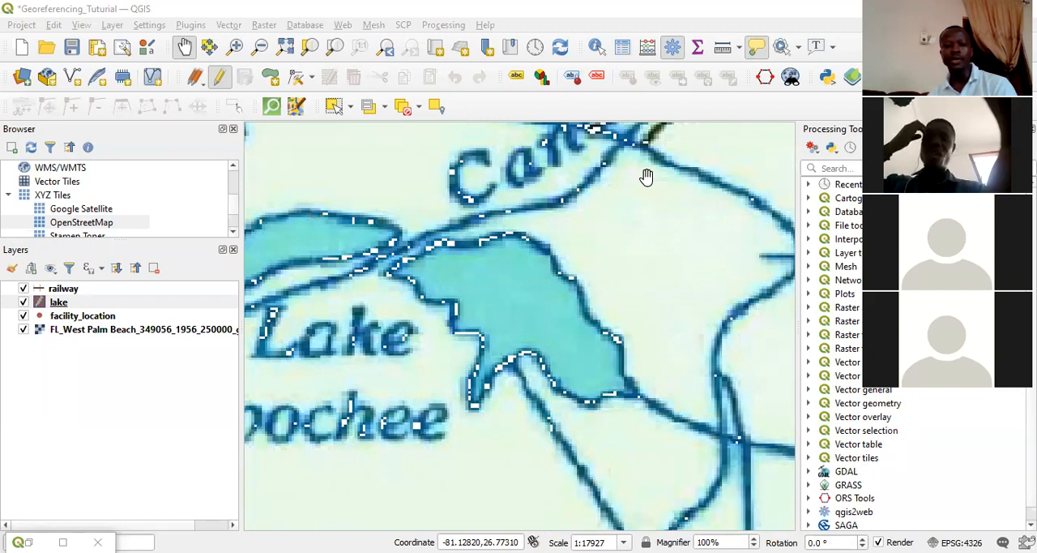
{"action": "left_click", "coordinate": [220, 76]}
{"action": "left_click", "coordinate": [270, 79]}
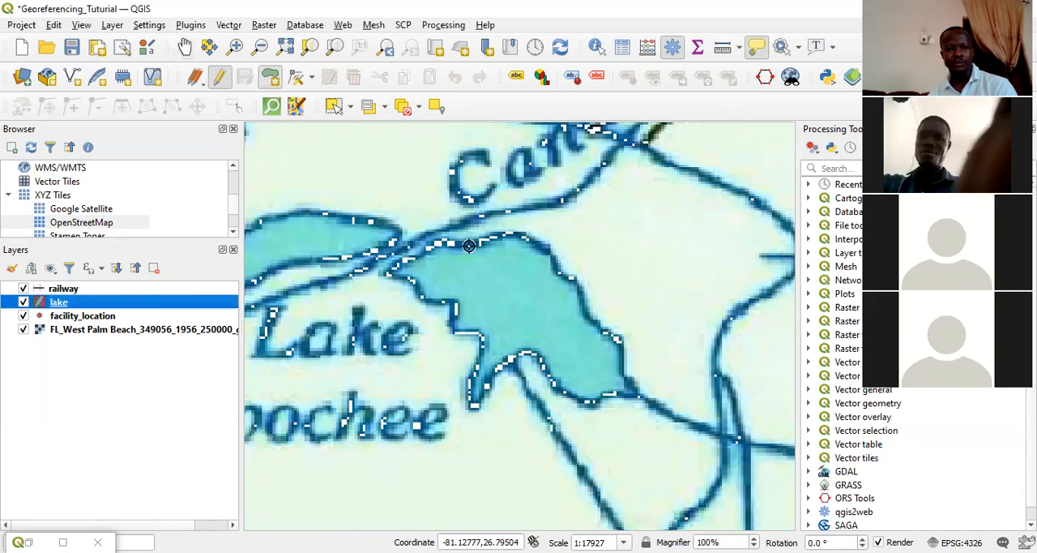
{"action": "left_click", "coordinate": [480, 242]}
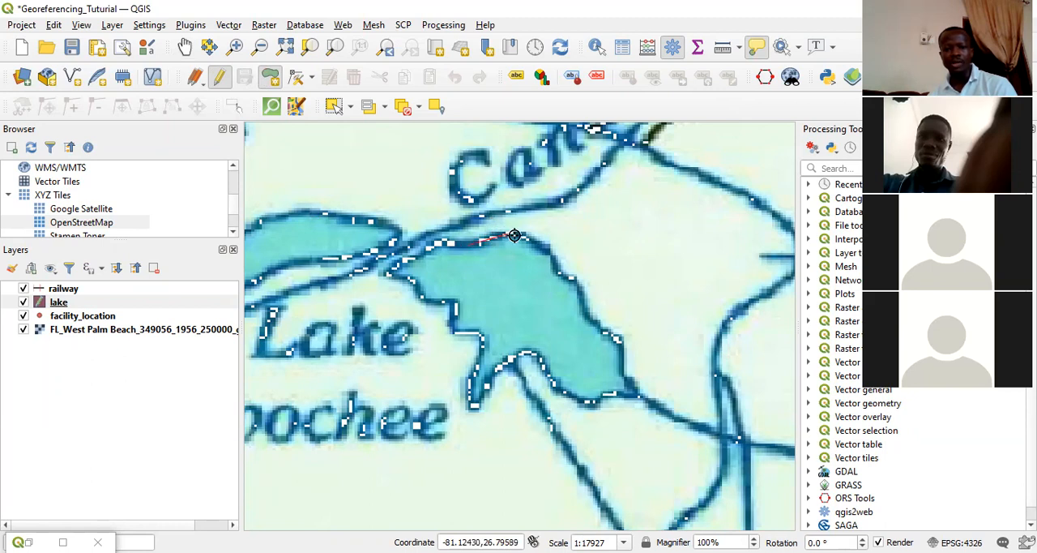
{"action": "left_click", "coordinate": [520, 236]}
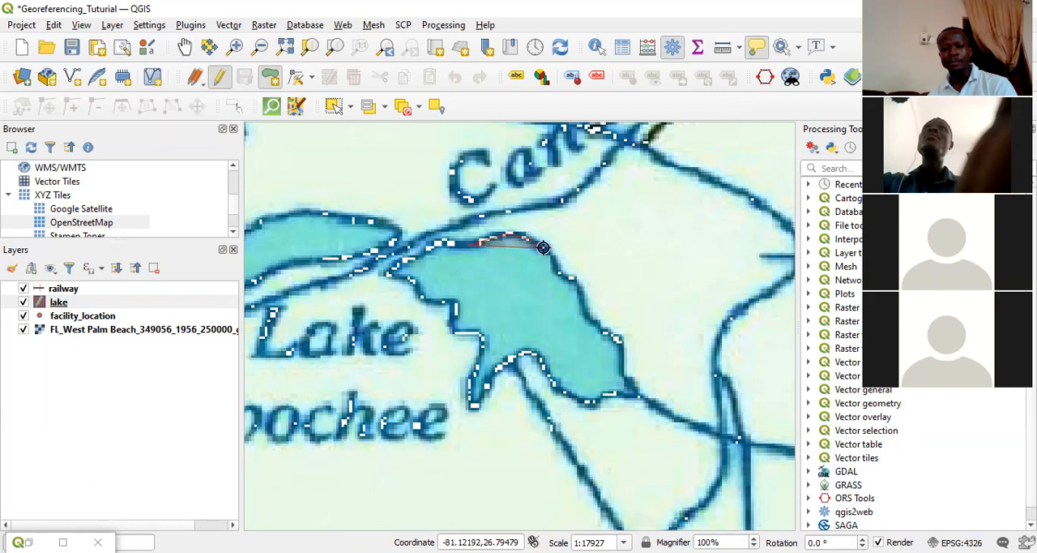
{"action": "left_click", "coordinate": [578, 292]}
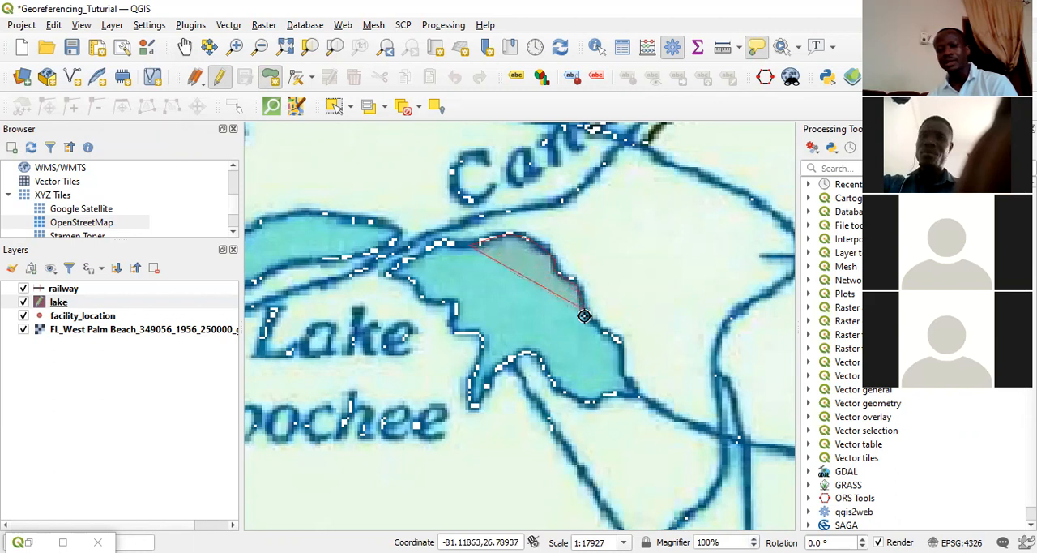
{"action": "left_click", "coordinate": [585, 316]}
{"action": "left_click", "coordinate": [596, 322]}
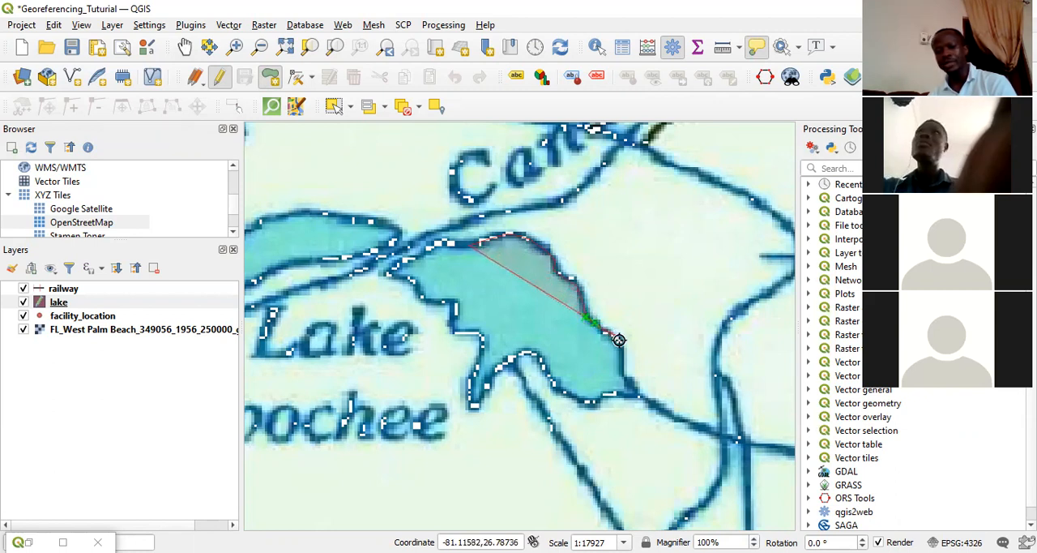
{"action": "left_click", "coordinate": [619, 344]}
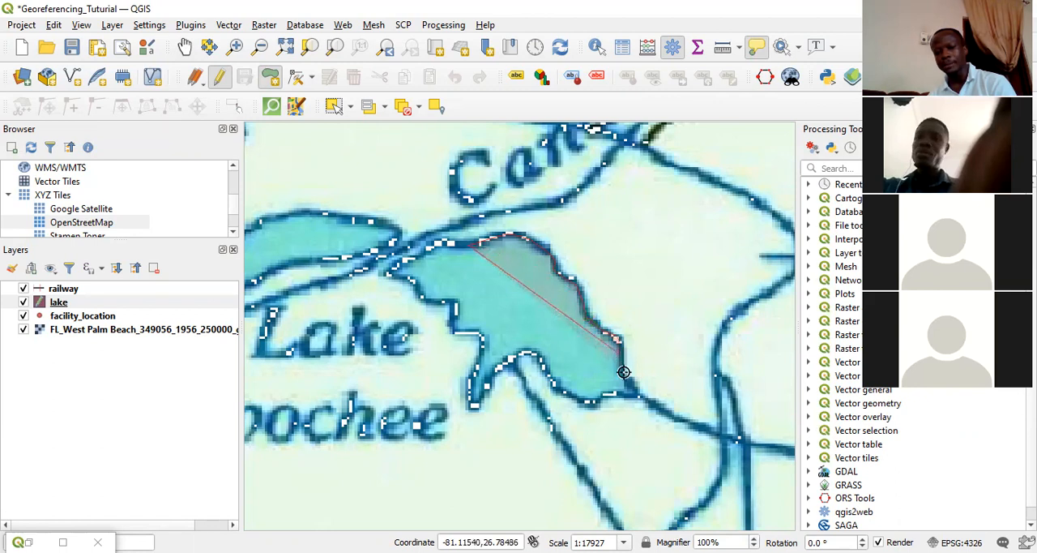
{"action": "left_click", "coordinate": [636, 393]}
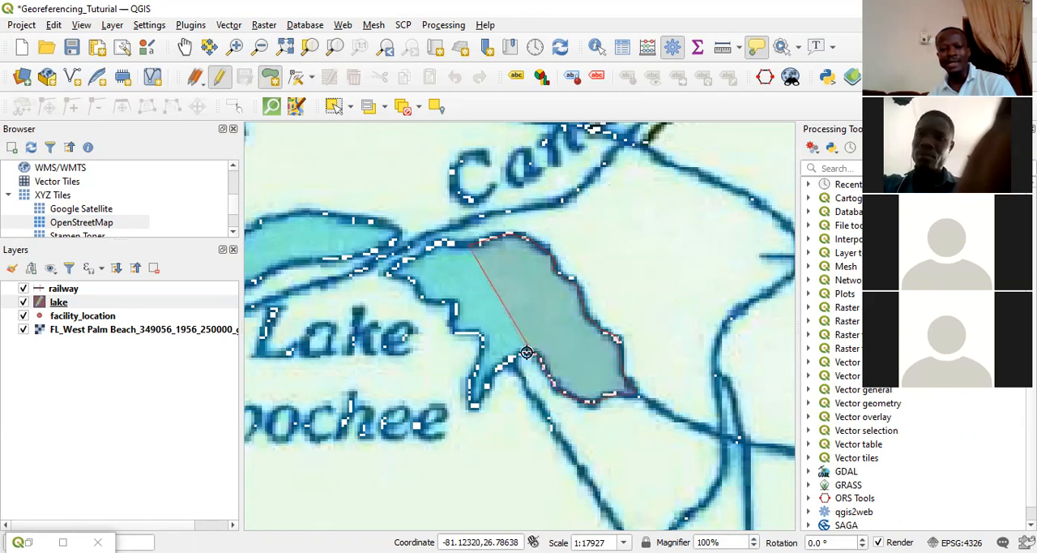
Trace the southern, western and northwestern shoreline back to the starting point and finish the lake polygon.
{"action": "left_click", "coordinate": [516, 356]}
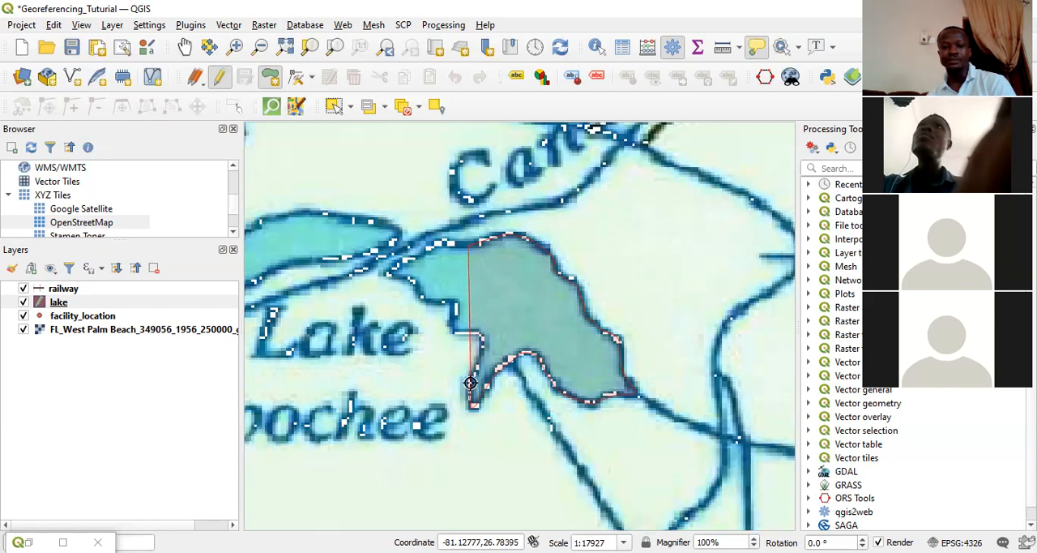
{"action": "left_click", "coordinate": [454, 332]}
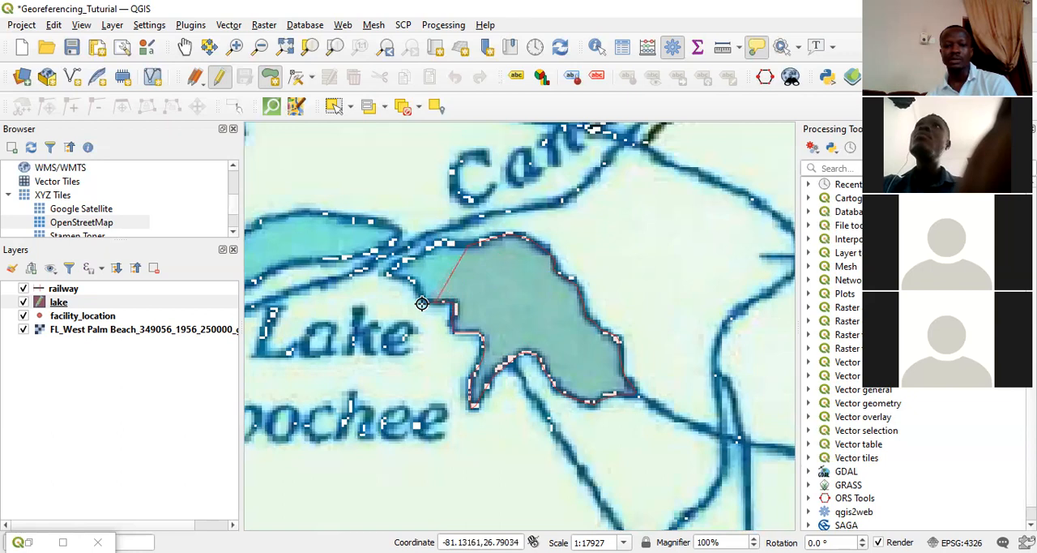
{"action": "left_click", "coordinate": [421, 303]}
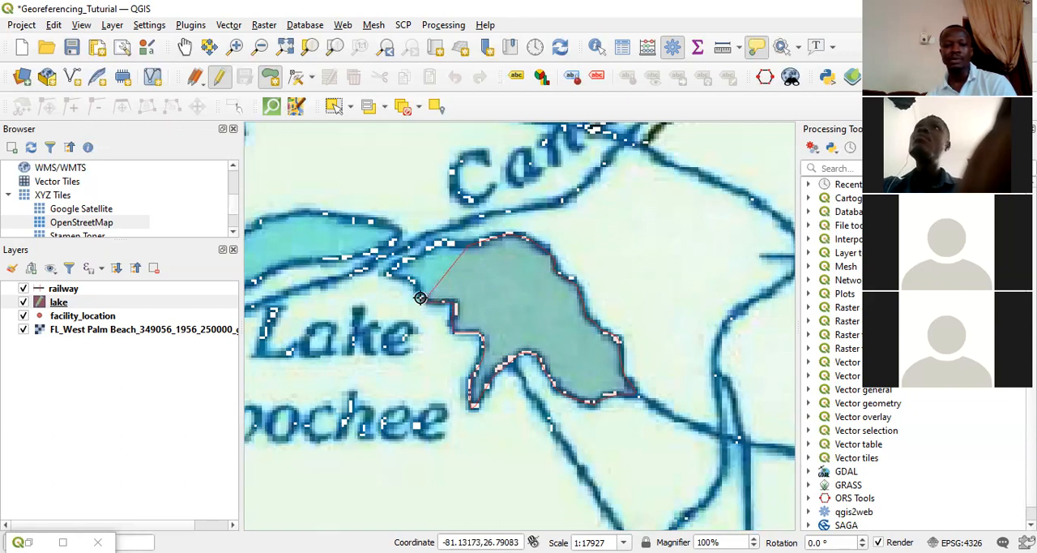
{"action": "left_click", "coordinate": [386, 273]}
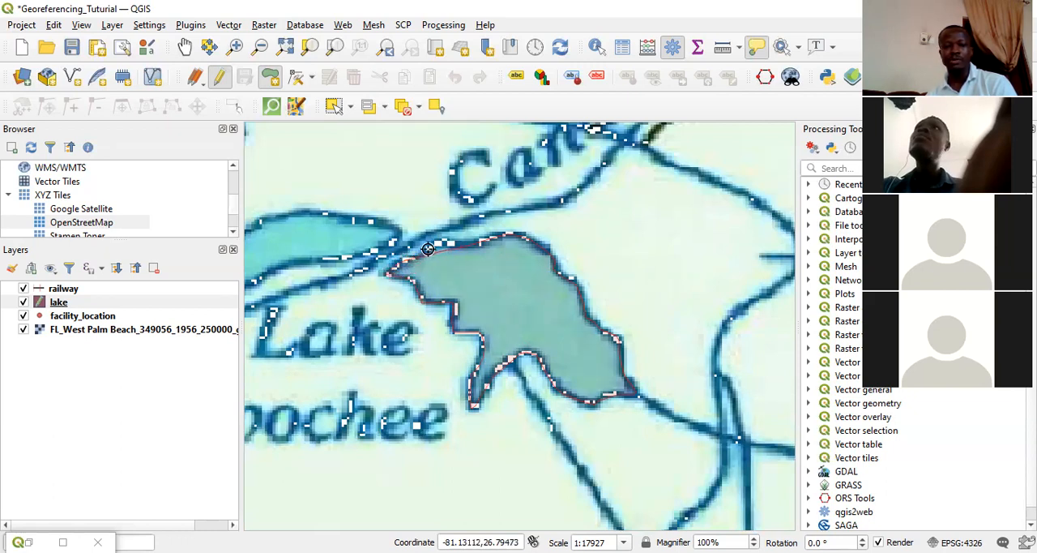
{"action": "left_click", "coordinate": [444, 240]}
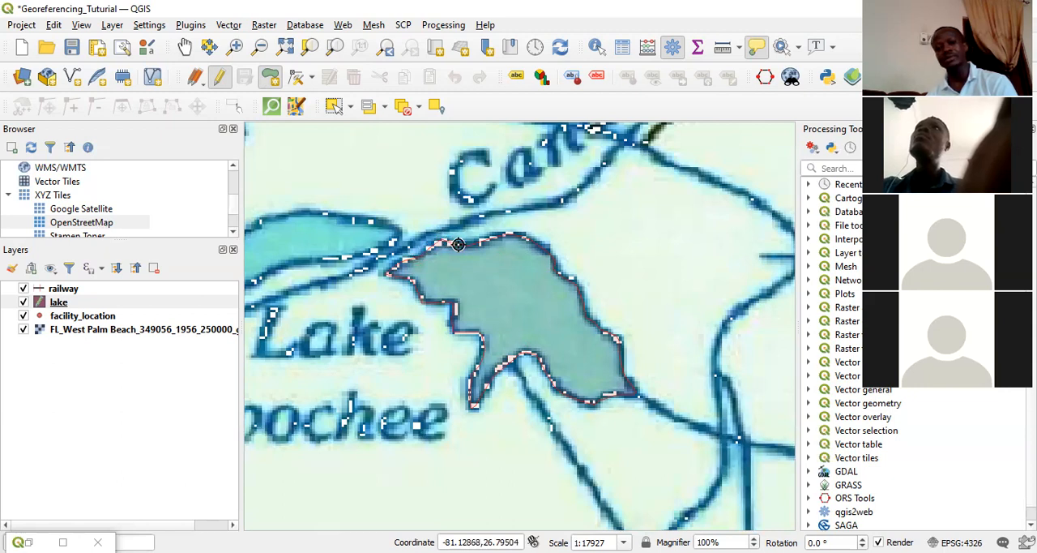
{"action": "right_click", "coordinate": [458, 244]}
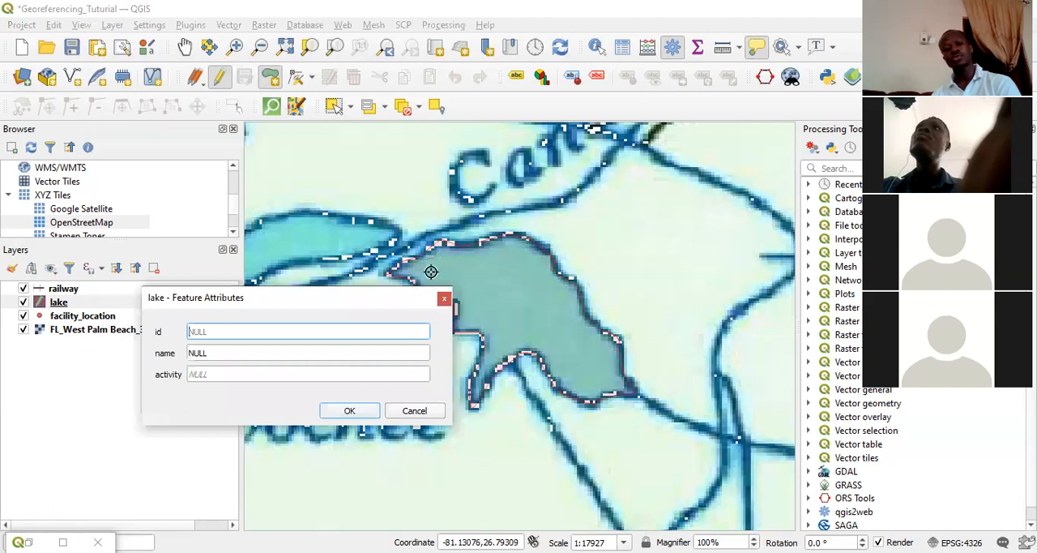
Give the lake polygon id 1, name Lake Hicpochee and activity boating, and accept the attributes.
{"action": "type", "text": "1"}
{"action": "key", "text": "Tab"}
{"action": "type", "text": "Lake Hicpochee"}
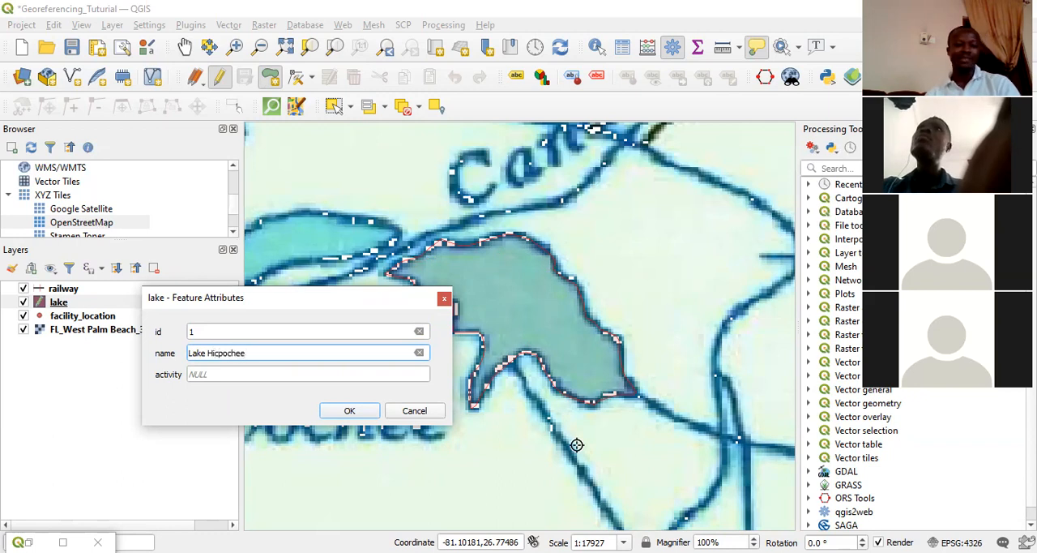
{"action": "left_click", "coordinate": [219, 376]}
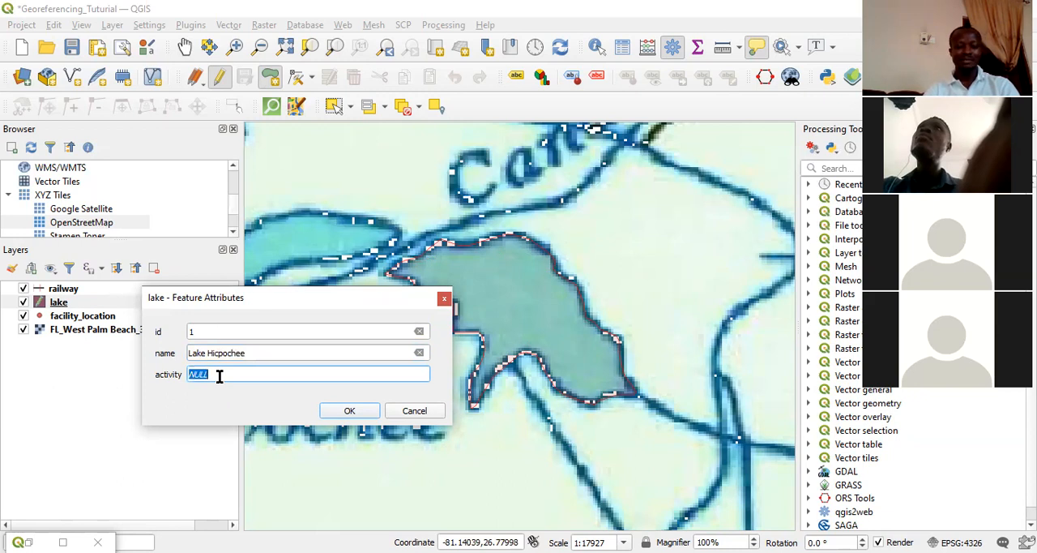
{"action": "type", "text": "v"}
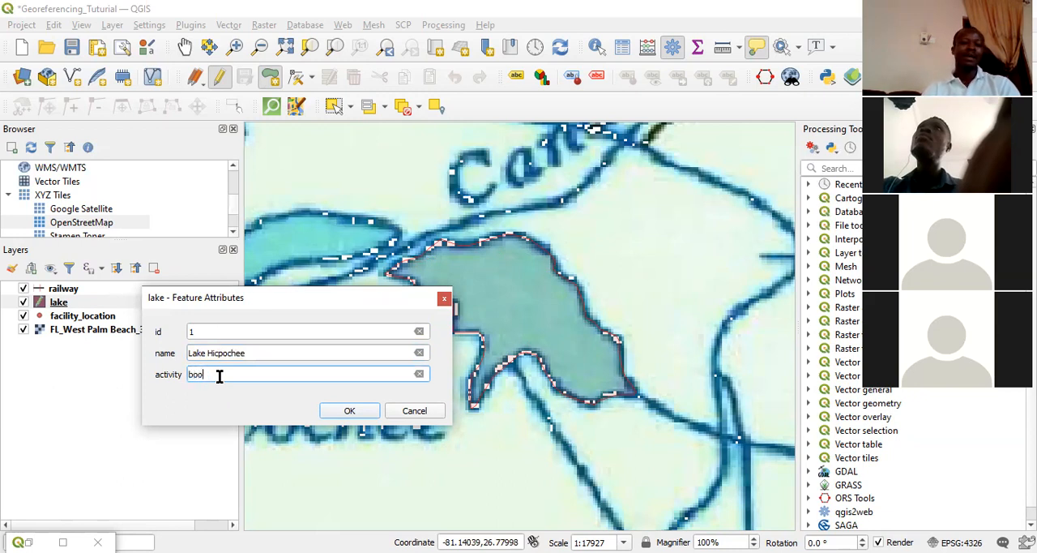
{"action": "type", "text": "boating"}
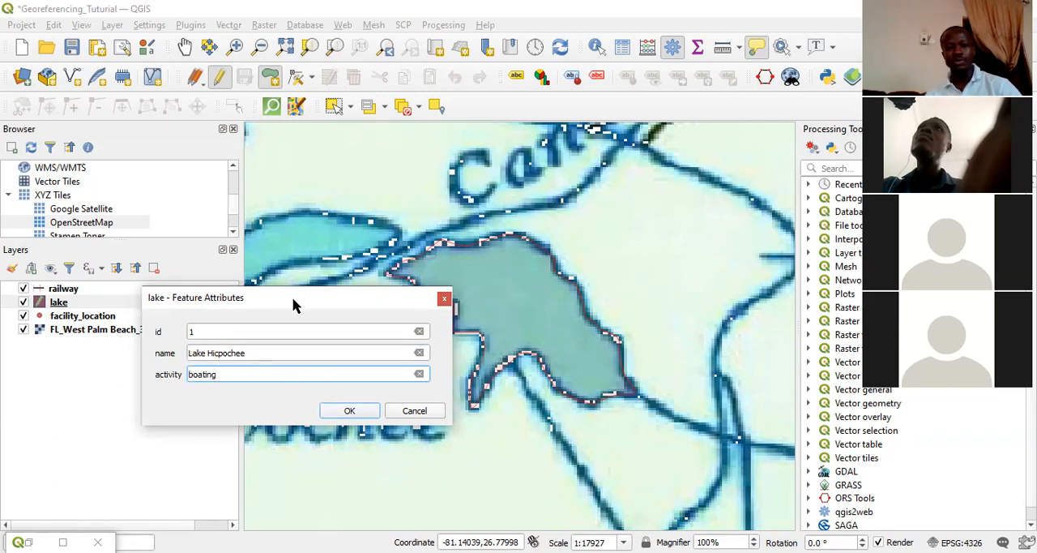
{"action": "left_click_drag", "start_coordinate": [294, 305], "coordinate": [456, 239]}
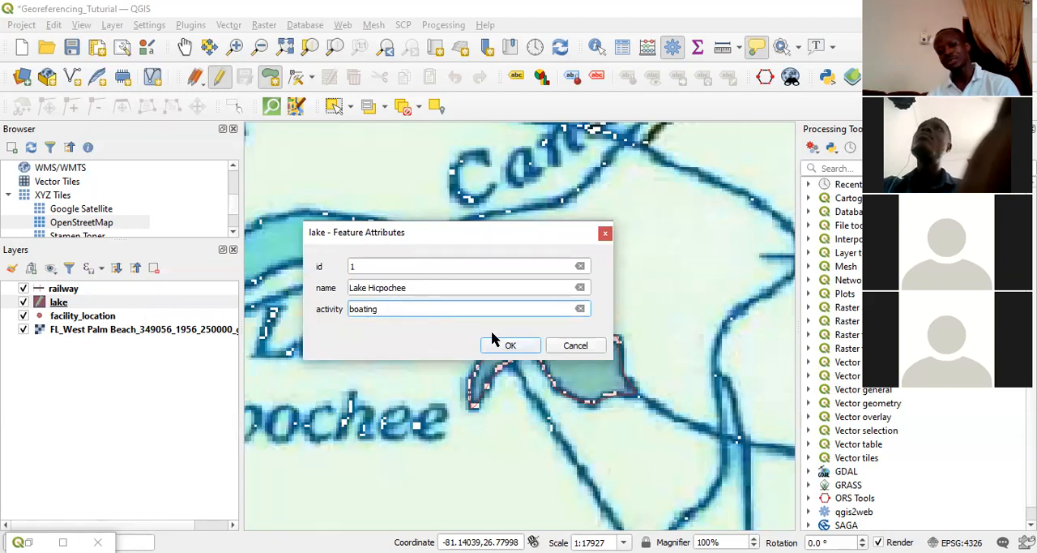
{"action": "left_click", "coordinate": [510, 349]}
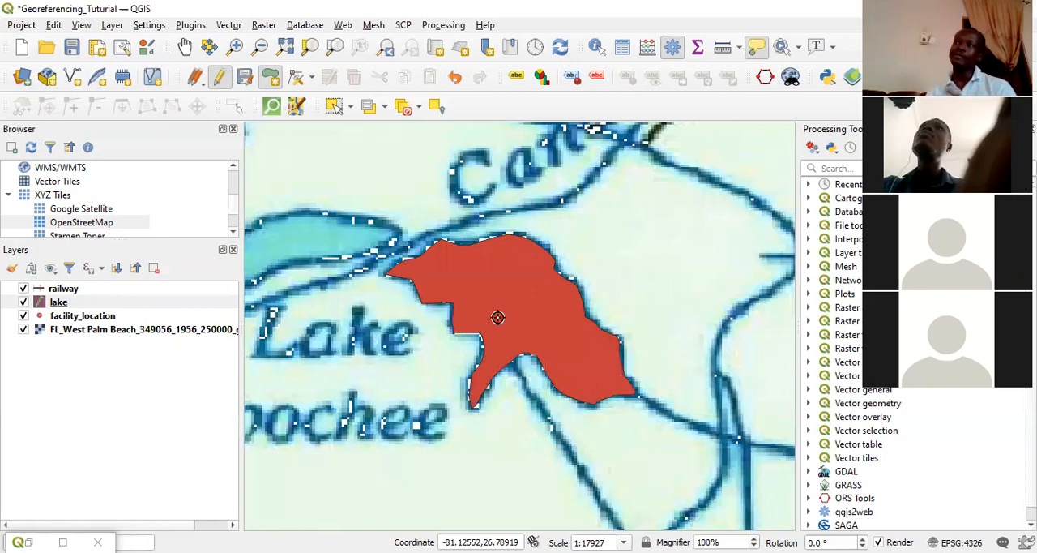
Stop editing the lake layer and save its changes.
{"action": "mouse_move", "coordinate": [497, 317]}
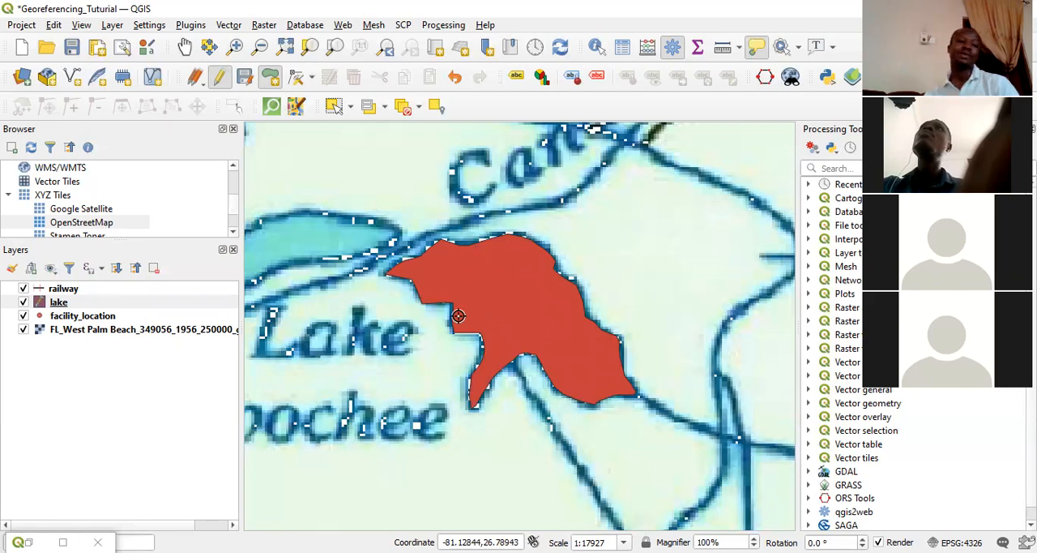
{"action": "left_click", "coordinate": [57, 305]}
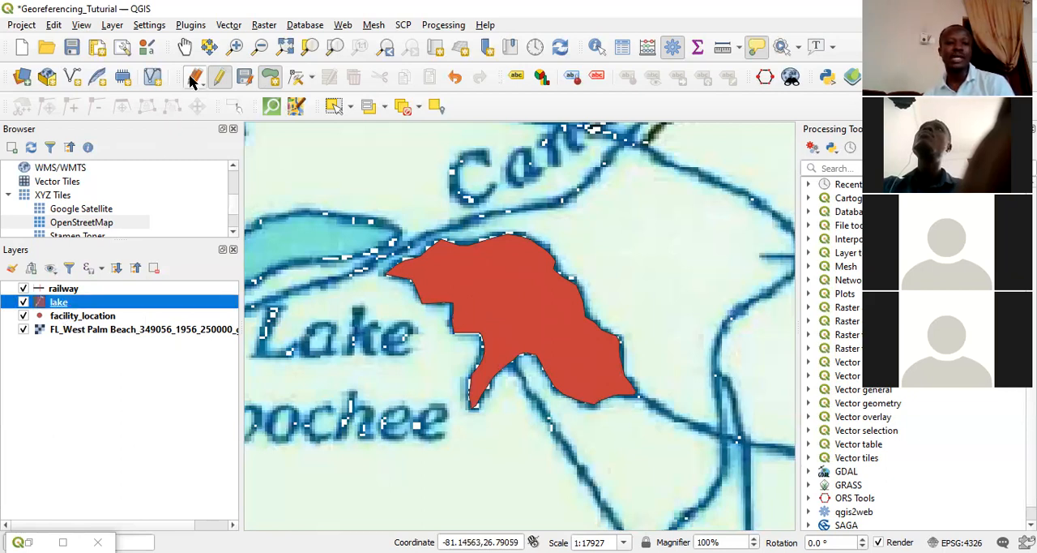
{"action": "left_click", "coordinate": [219, 77]}
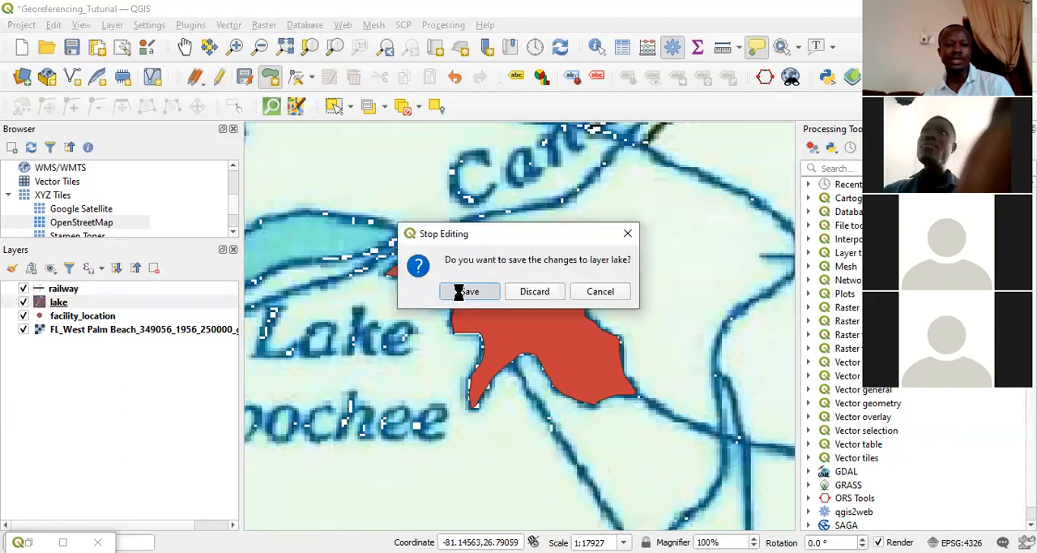
{"action": "left_click", "coordinate": [460, 292]}
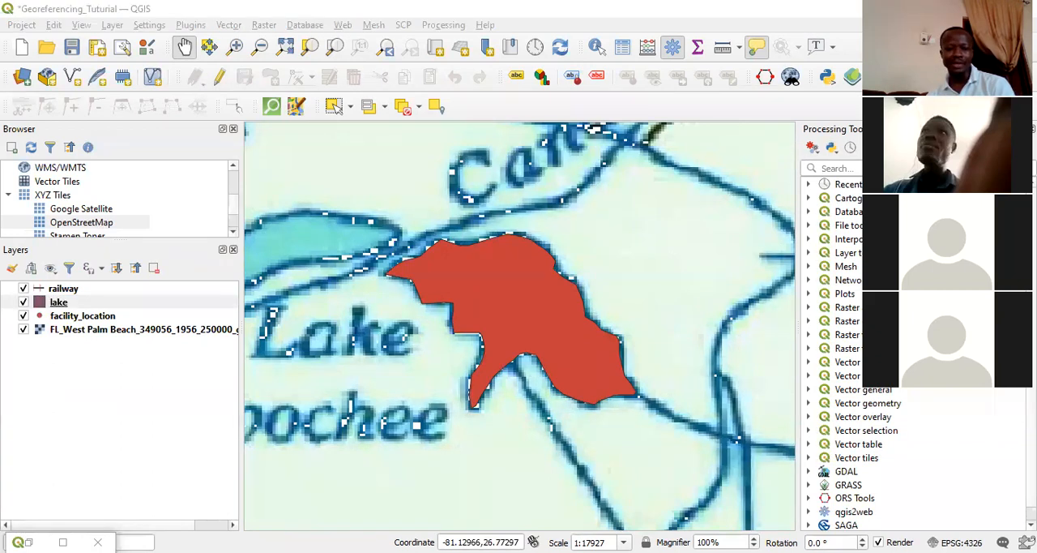
Switch to the Layers folder in File Explorer, open lake.prj in Notepad++, and examine its coordinate system, datum, spheroid and prime meridian definitions.
{"action": "key", "text": "alt+Tab"}
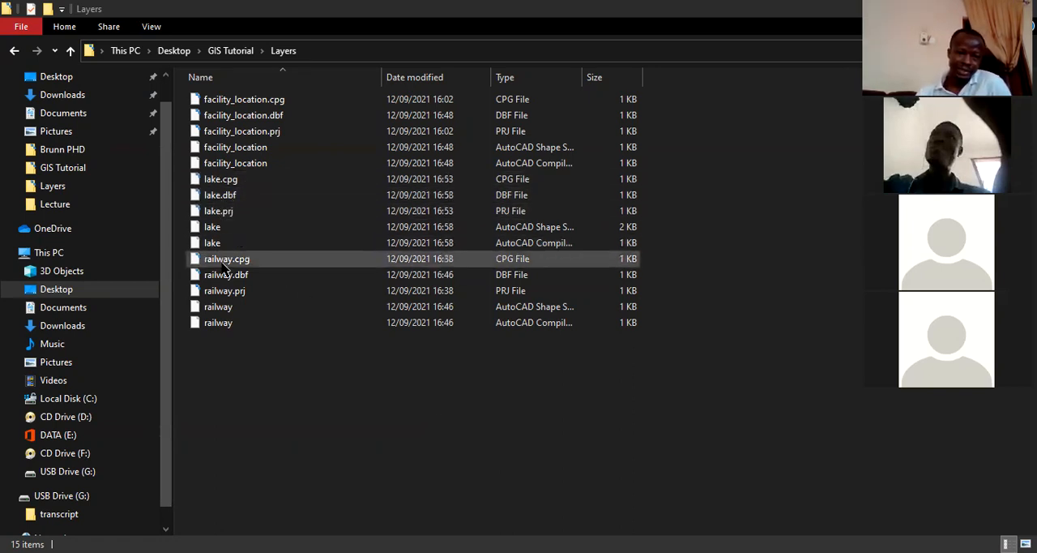
{"action": "right_click", "coordinate": [228, 217]}
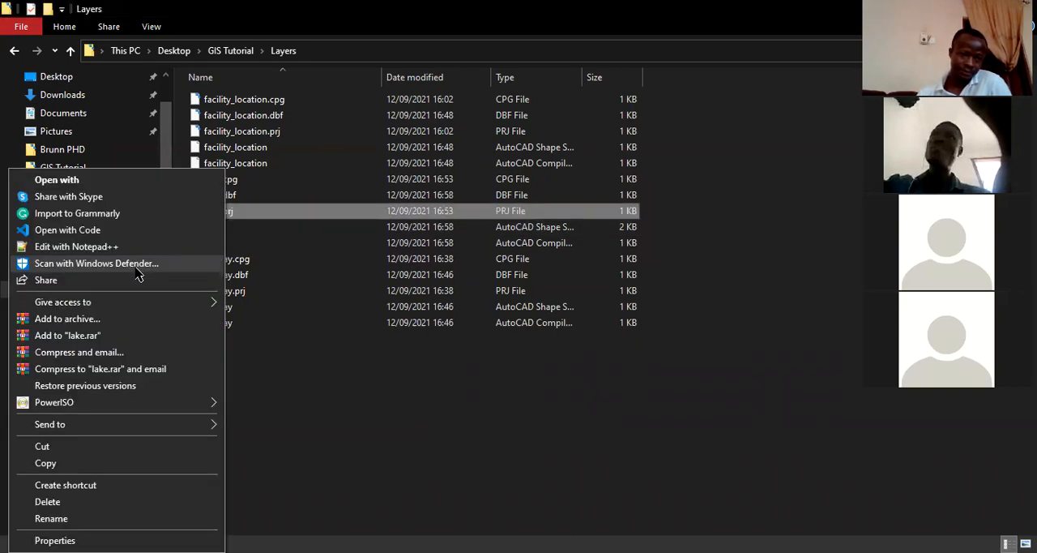
{"action": "left_click", "coordinate": [81, 246]}
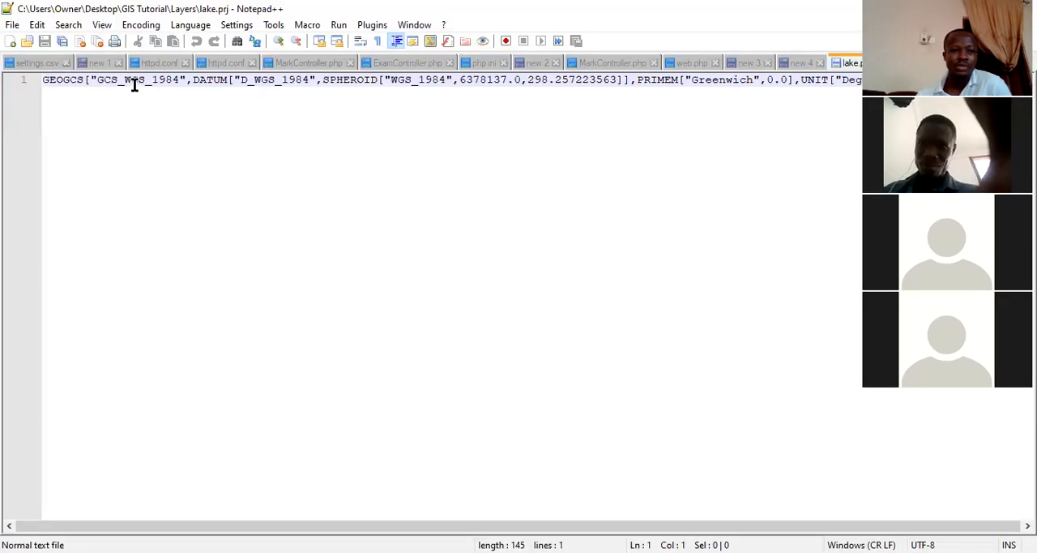
{"action": "left_click_drag", "start_coordinate": [126, 80], "coordinate": [179, 79]}
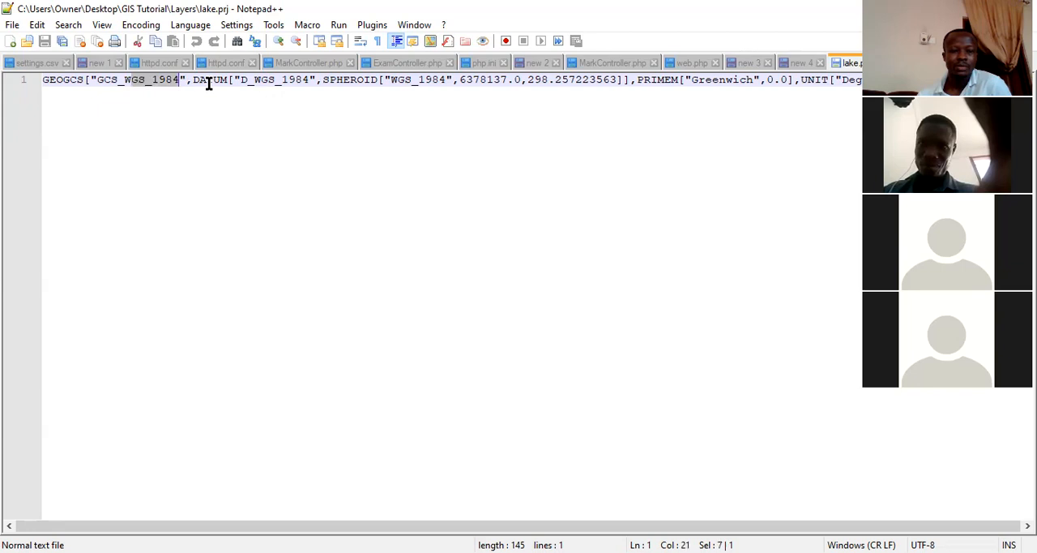
{"action": "left_click_drag", "start_coordinate": [254, 79], "coordinate": [392, 78]}
{"action": "left_click", "coordinate": [396, 80]}
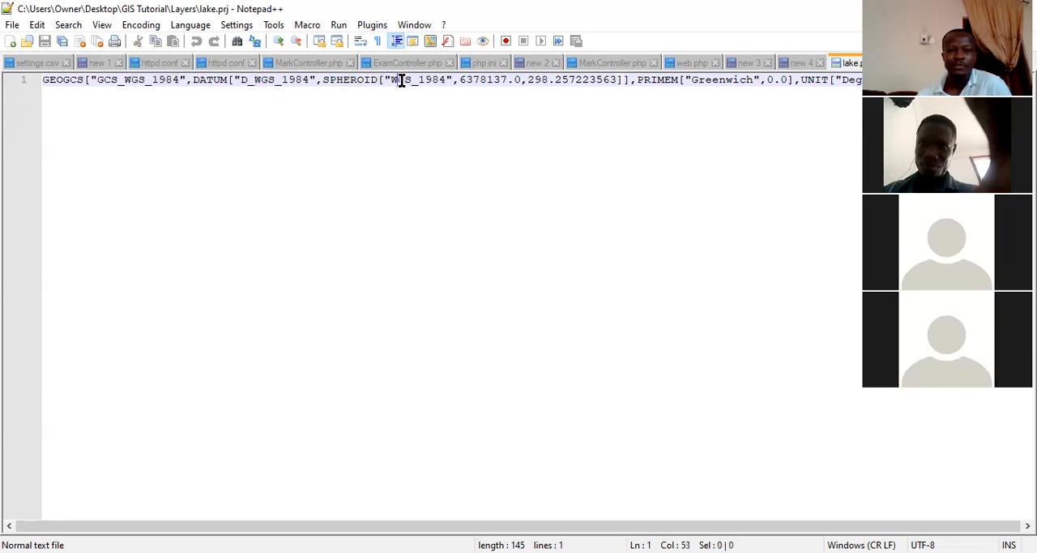
{"action": "left_click", "coordinate": [489, 80]}
{"action": "double_click", "coordinate": [490, 79]}
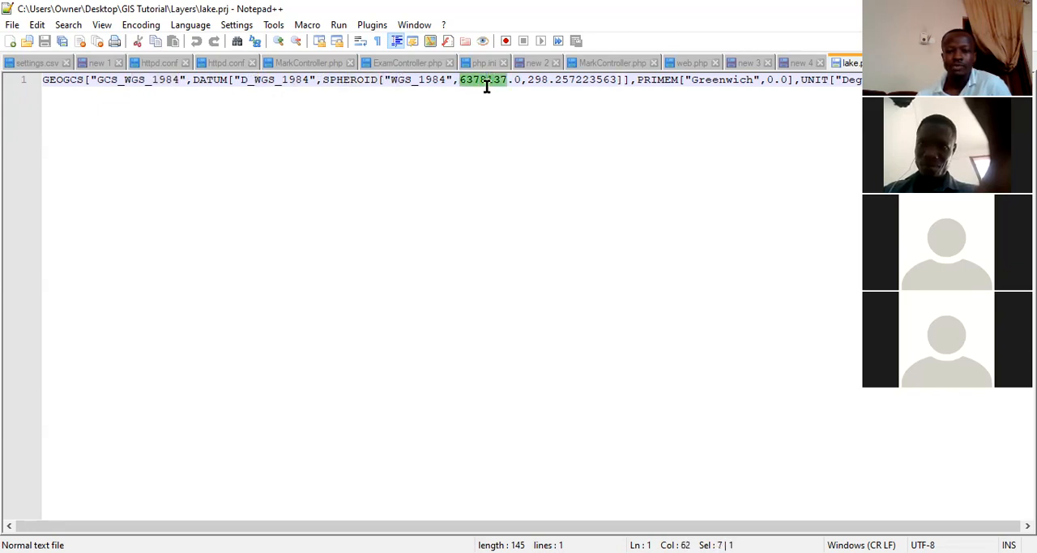
{"action": "left_click", "coordinate": [655, 82]}
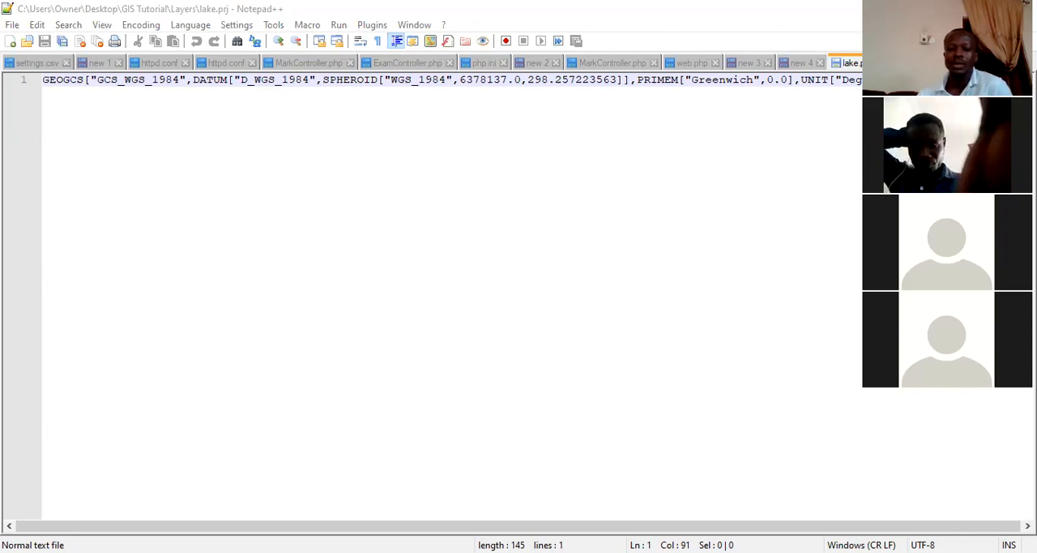
Return to the Layers folder in File Explorer and review the component files of the lake and facility_location shapefiles.
{"action": "key", "text": "alt+Tab"}
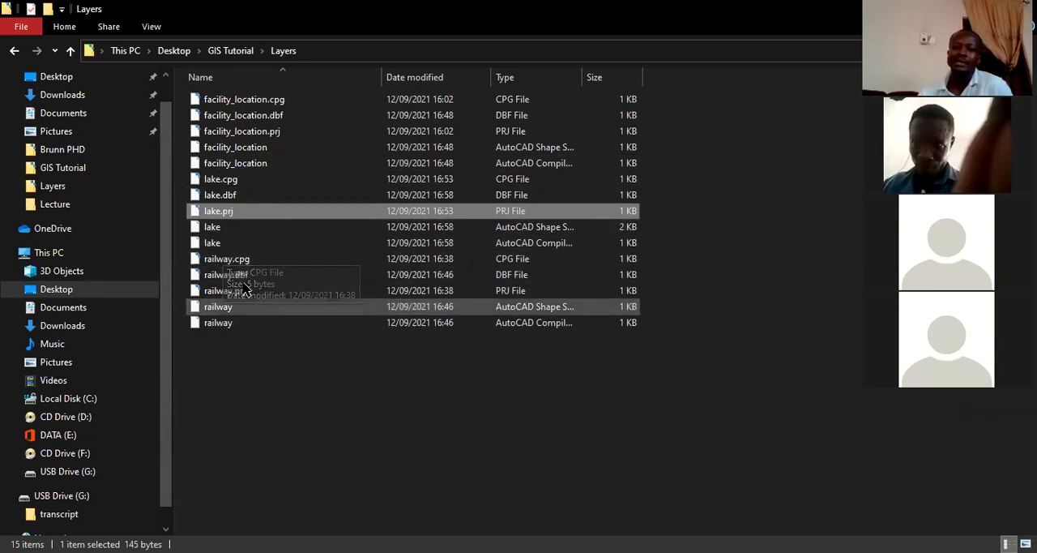
{"action": "left_click", "coordinate": [213, 227]}
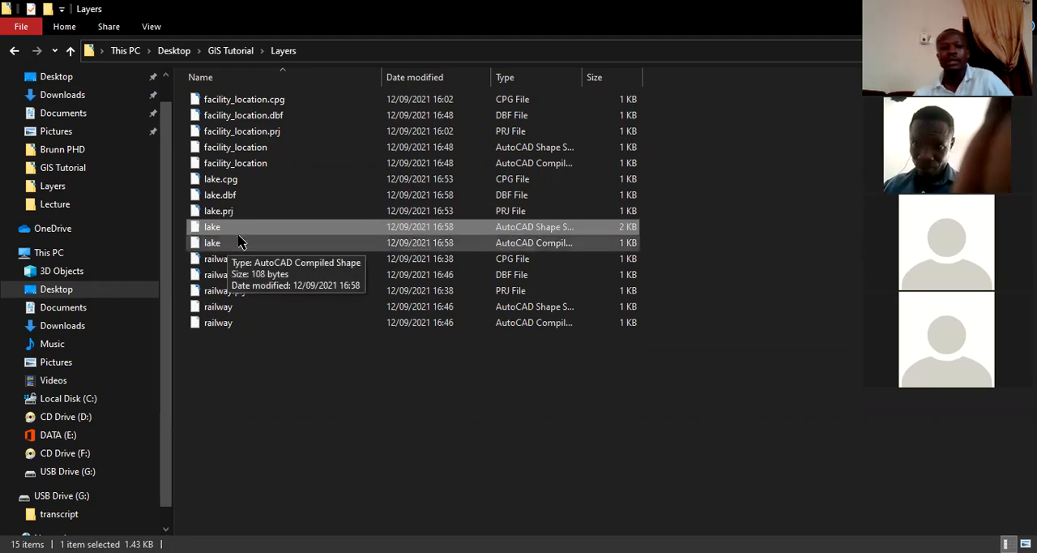
{"action": "left_click", "coordinate": [225, 99]}
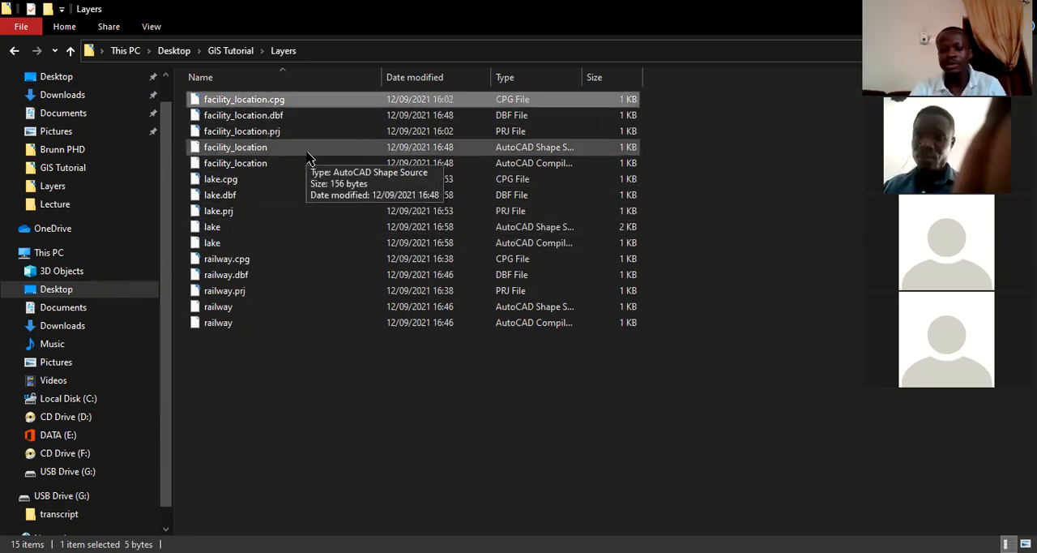
Review the facility_location component files one by one, covering the DBF, PRJ, shape source and compiled shape files.
{"action": "key", "text": "Down"}
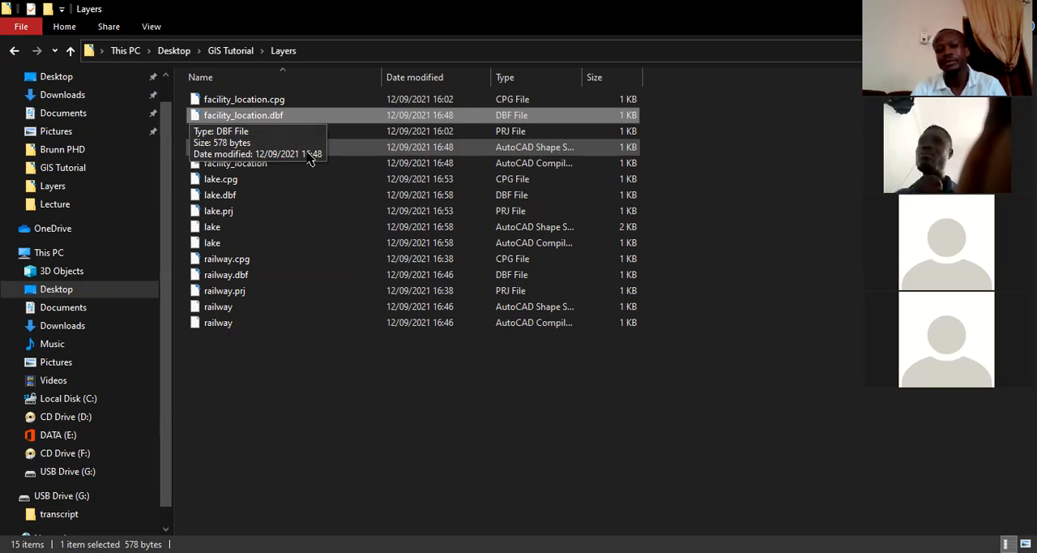
{"action": "key", "text": "Down"}
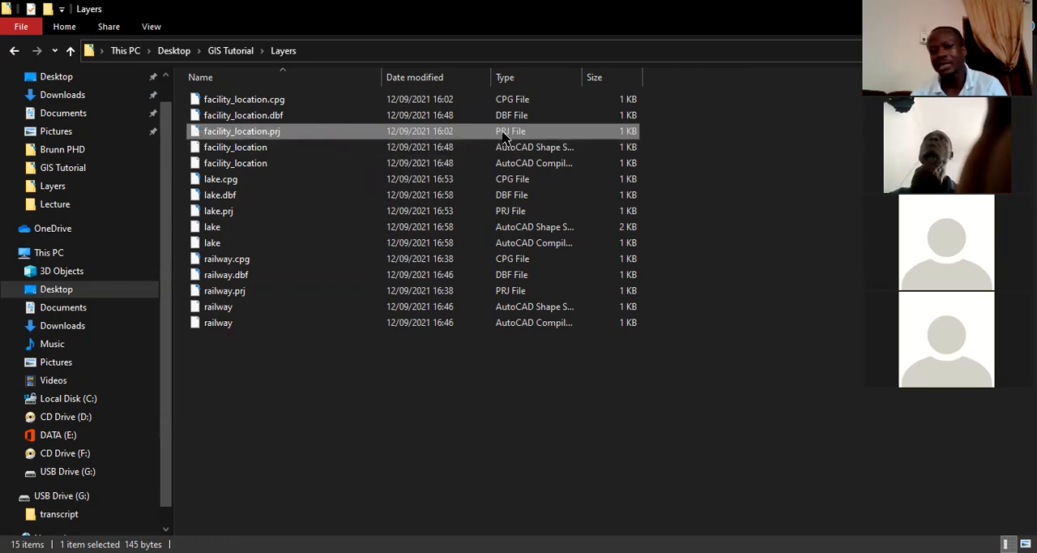
{"action": "left_click", "coordinate": [298, 151]}
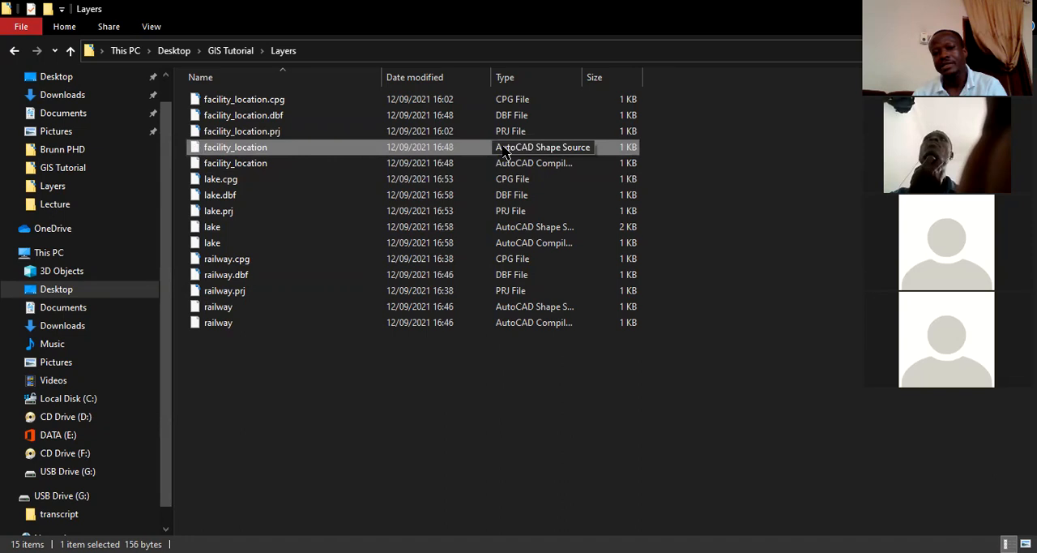
{"action": "right_click", "coordinate": [294, 152]}
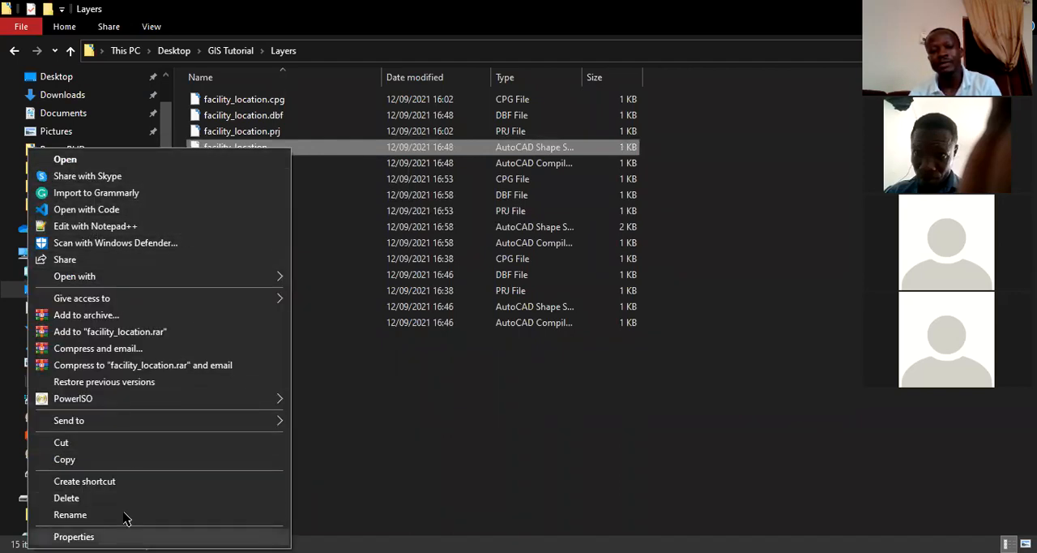
{"action": "key", "text": "Escape"}
{"action": "left_click", "coordinate": [261, 165]}
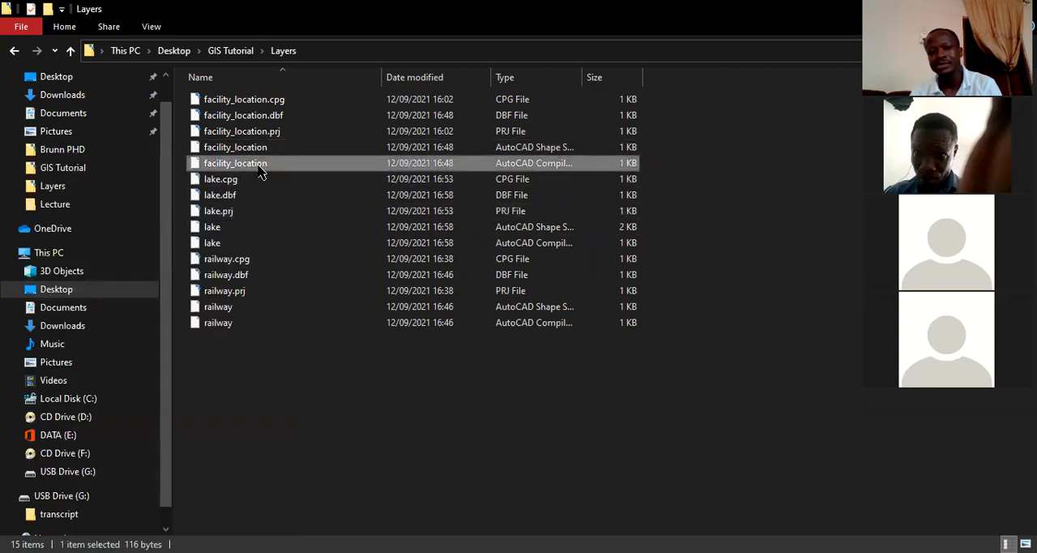
{"action": "key", "text": "Up"}
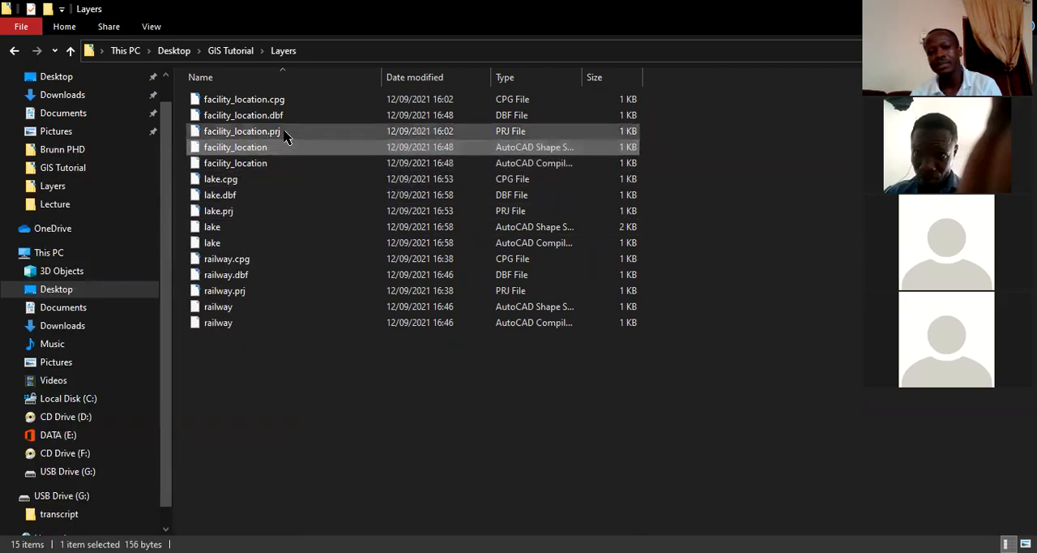
{"action": "left_click", "coordinate": [276, 132]}
{"action": "left_click", "coordinate": [279, 116]}
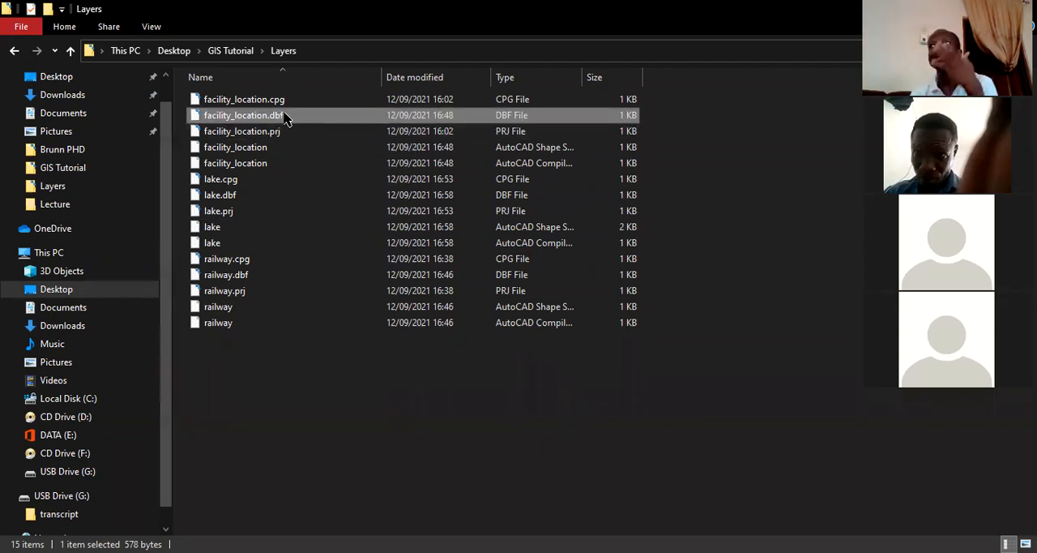
Open facility_location.prj in Notepad++ and examine its geographic coordinate system, datum and spheroid definitions.
{"action": "left_click", "coordinate": [268, 137]}
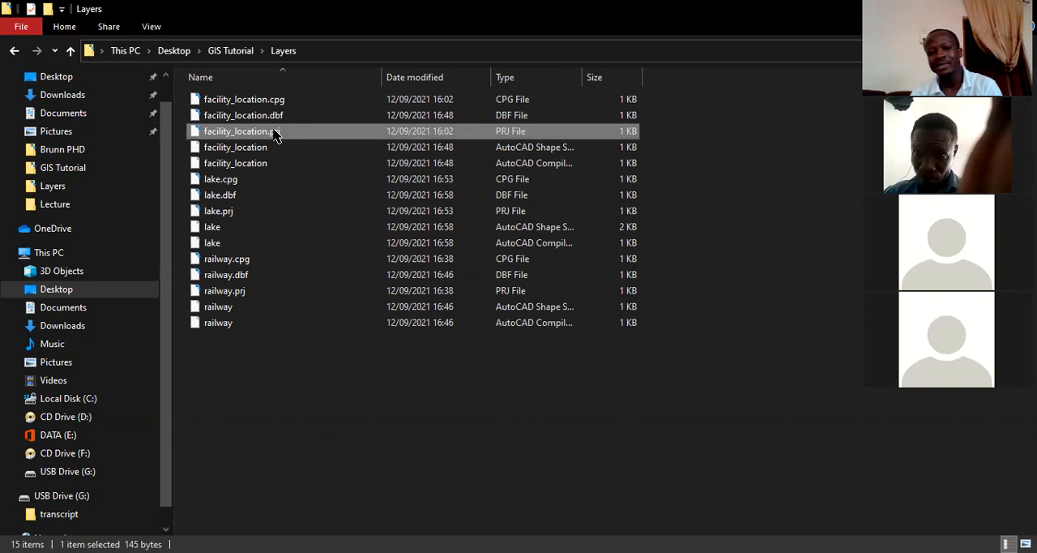
{"action": "right_click", "coordinate": [275, 133]}
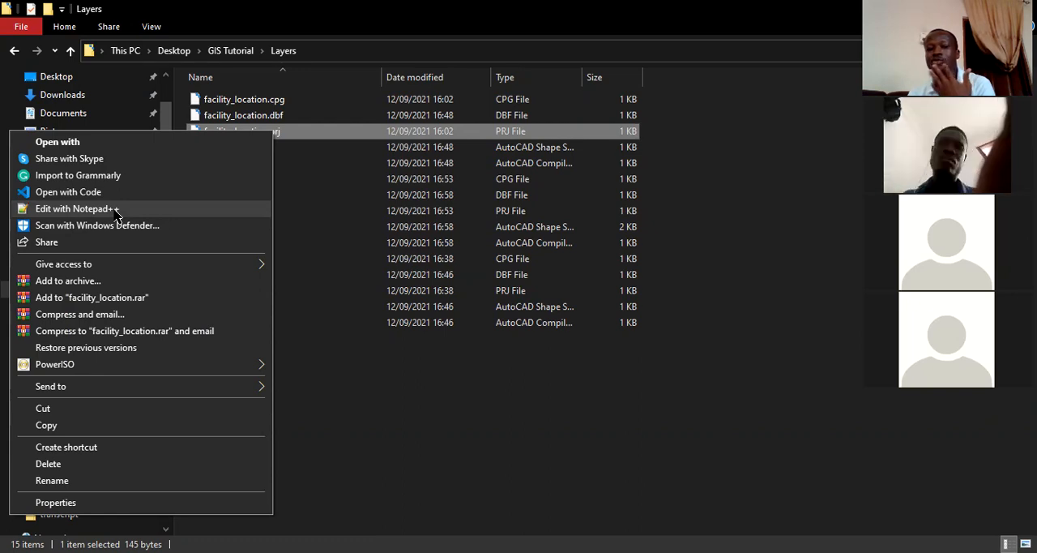
{"action": "left_click", "coordinate": [116, 210]}
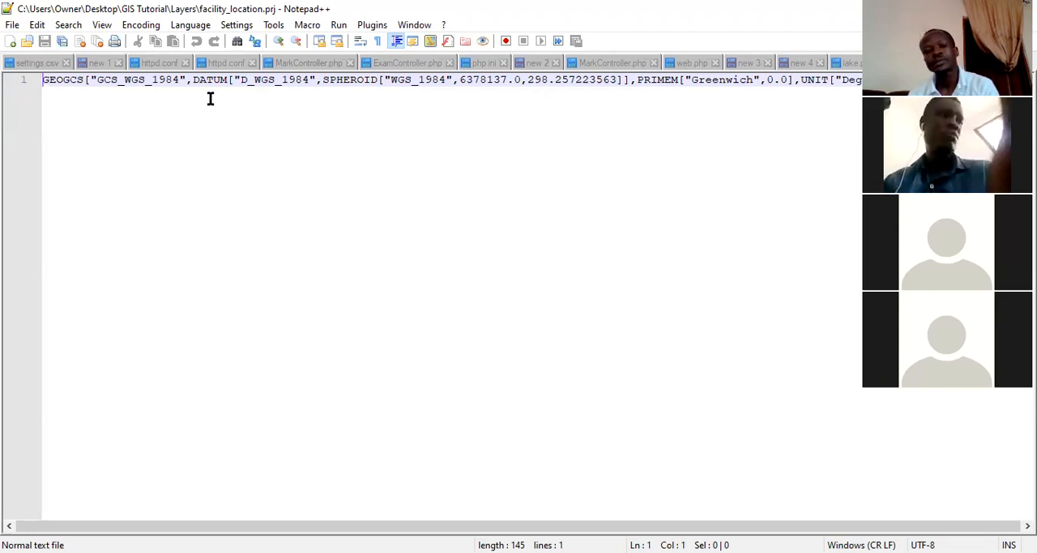
{"action": "left_click", "coordinate": [59, 84]}
{"action": "double_click", "coordinate": [59, 84]}
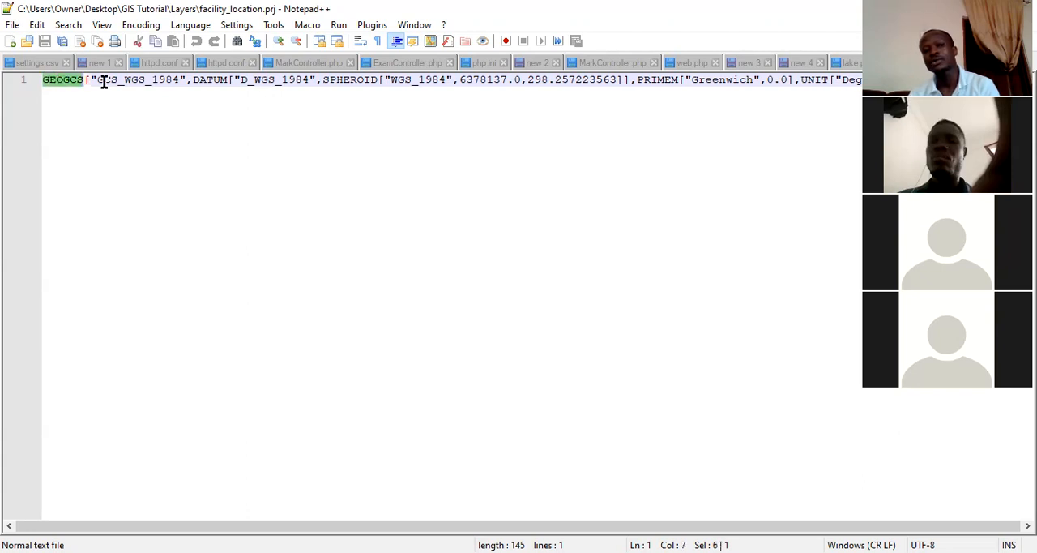
{"action": "double_click", "coordinate": [200, 84]}
{"action": "double_click", "coordinate": [273, 83]}
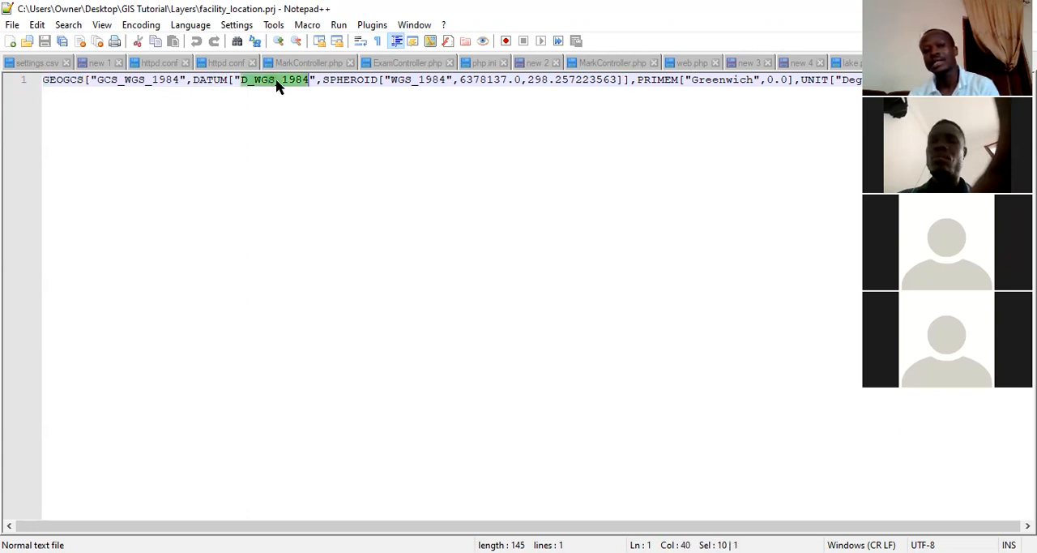
{"action": "double_click", "coordinate": [352, 84]}
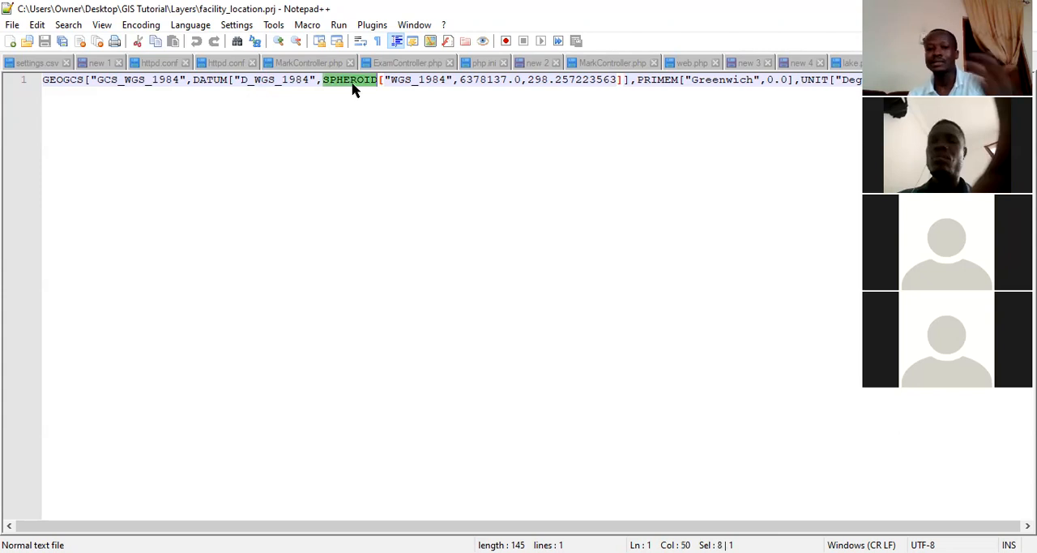
{"action": "double_click", "coordinate": [464, 81]}
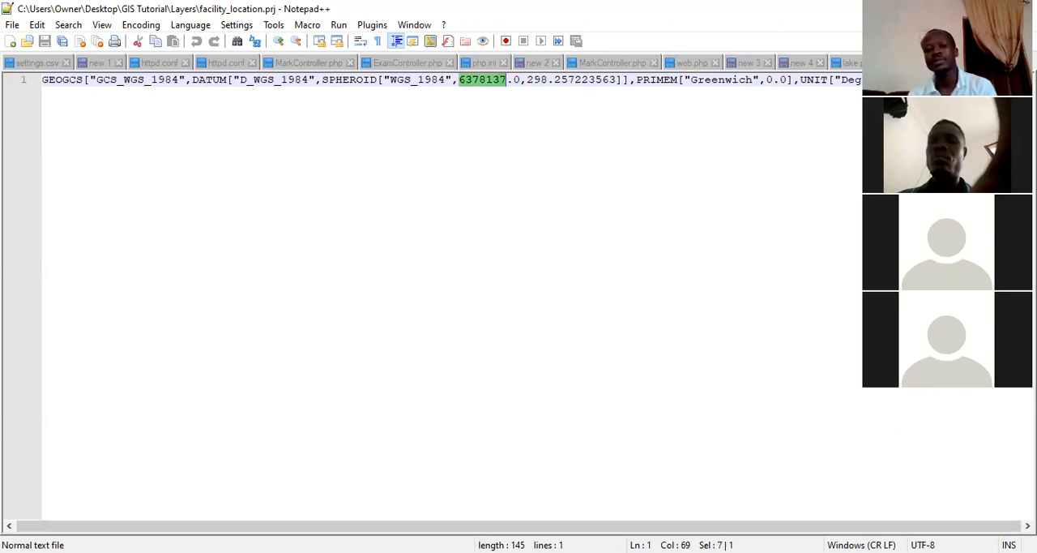
Examine the angular unit definition at the end of the facility_location.prj text.
{"action": "left_click", "coordinate": [813, 80]}
{"action": "left_click", "coordinate": [853, 80]}
{"action": "double_click", "coordinate": [851, 79]}
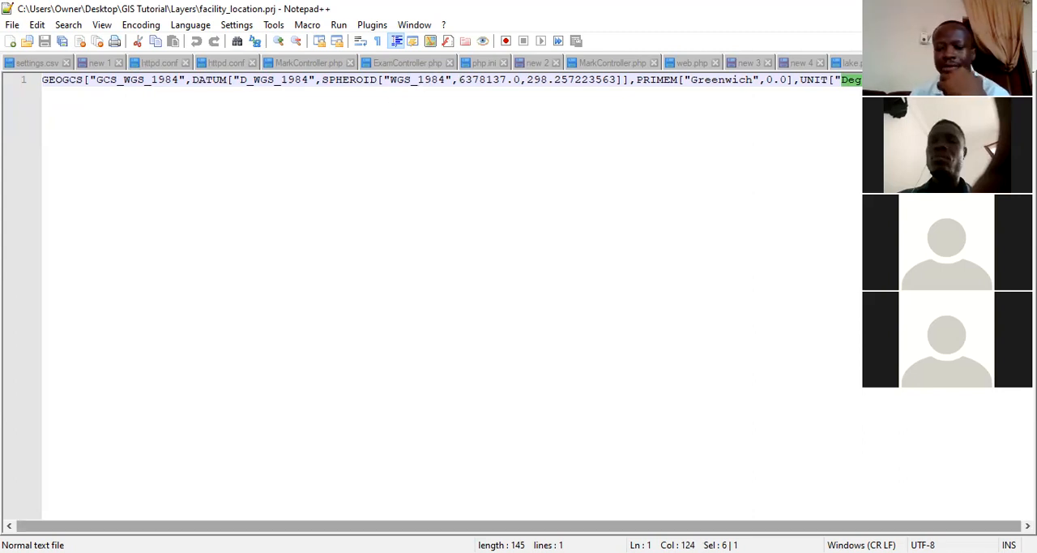
{"action": "double_click", "coordinate": [957, 79]}
{"action": "key", "text": "End"}
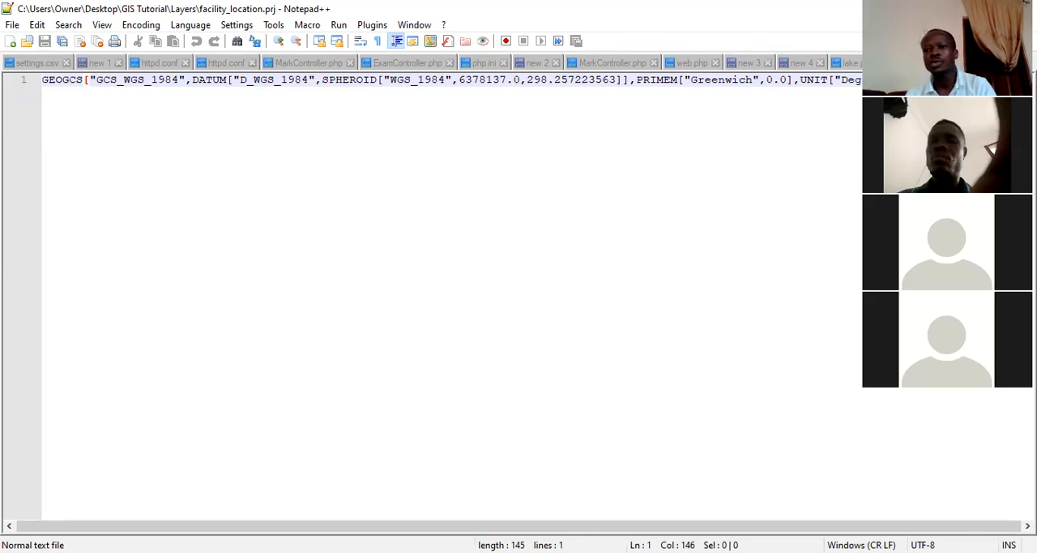
Close lake.prj and facility_location.prj in Notepad++, switch to the Layers folder in File Explorer and select the compiled facility_location file.
{"action": "left_click", "coordinate": [847, 62]}
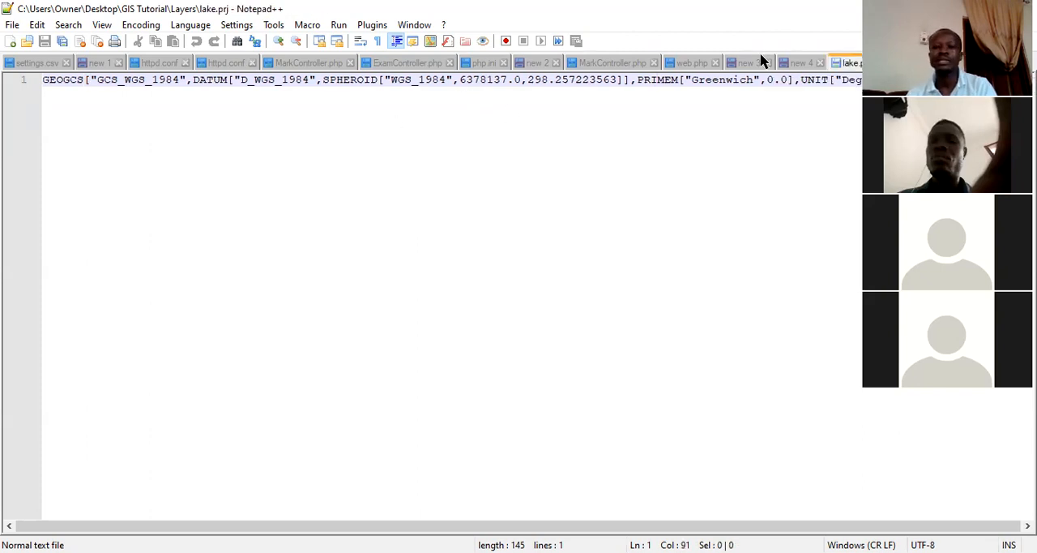
{"action": "left_click", "coordinate": [877, 62]}
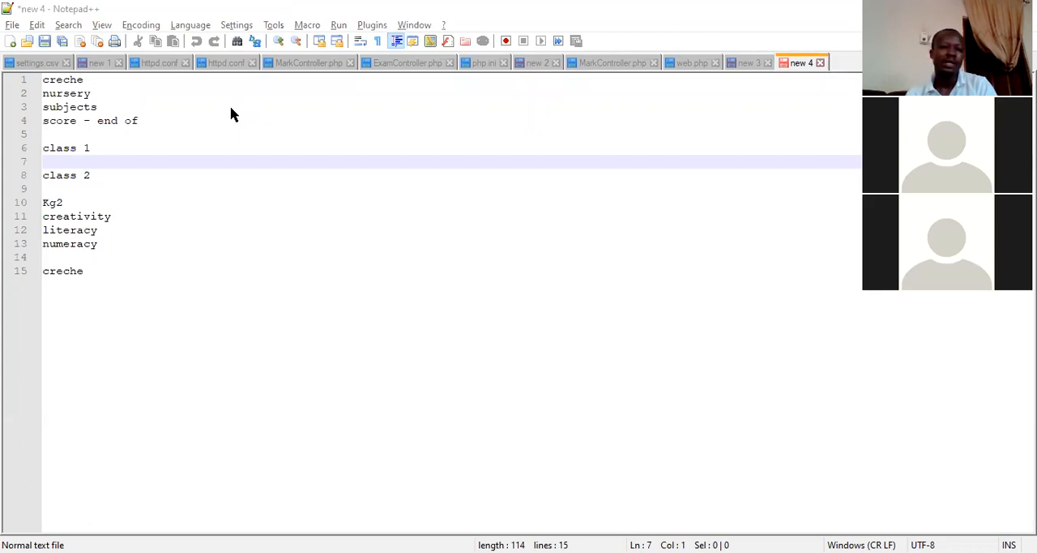
{"action": "key", "text": "alt+Tab"}
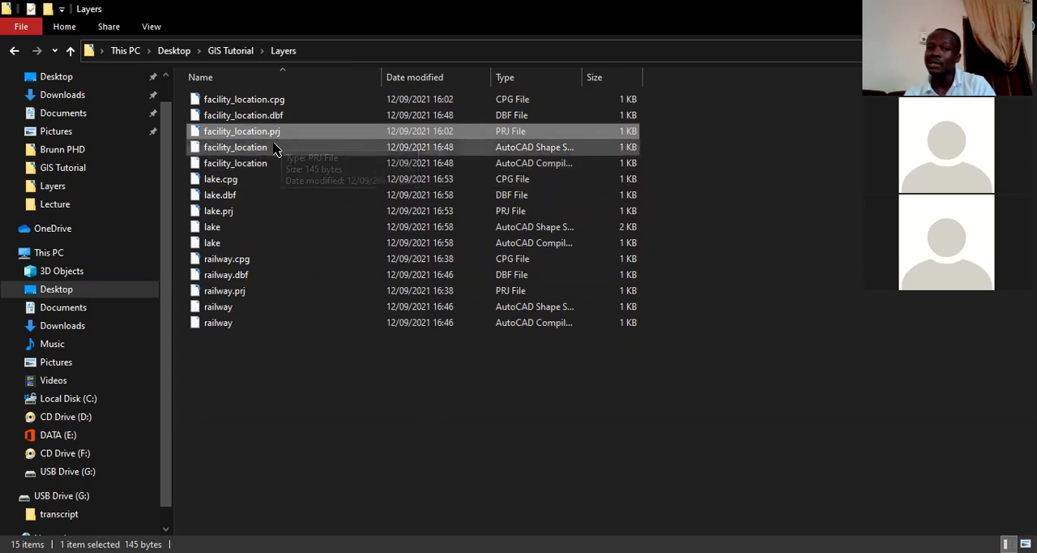
{"action": "left_click", "coordinate": [266, 169]}
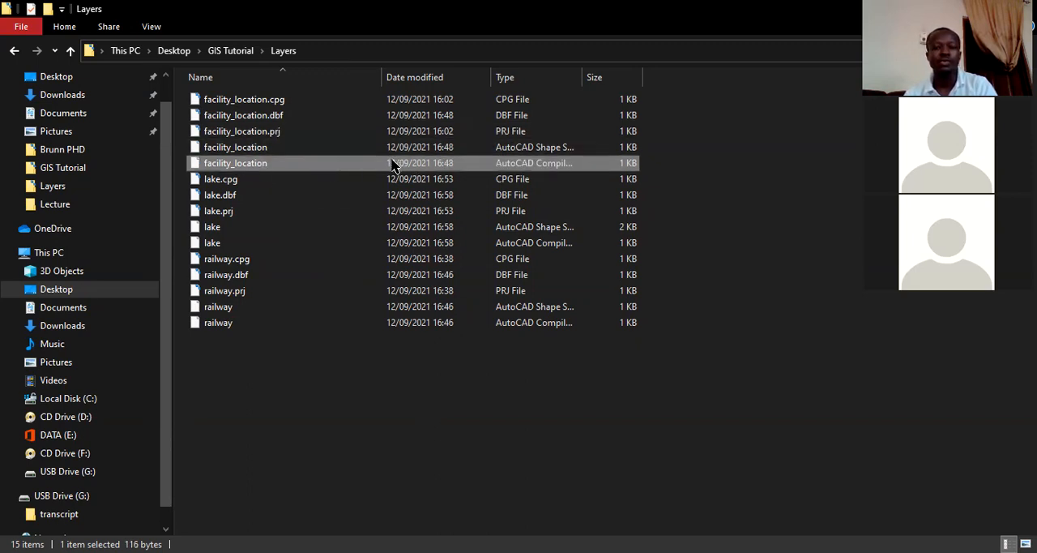
{"action": "key", "text": "alt+Tab"}
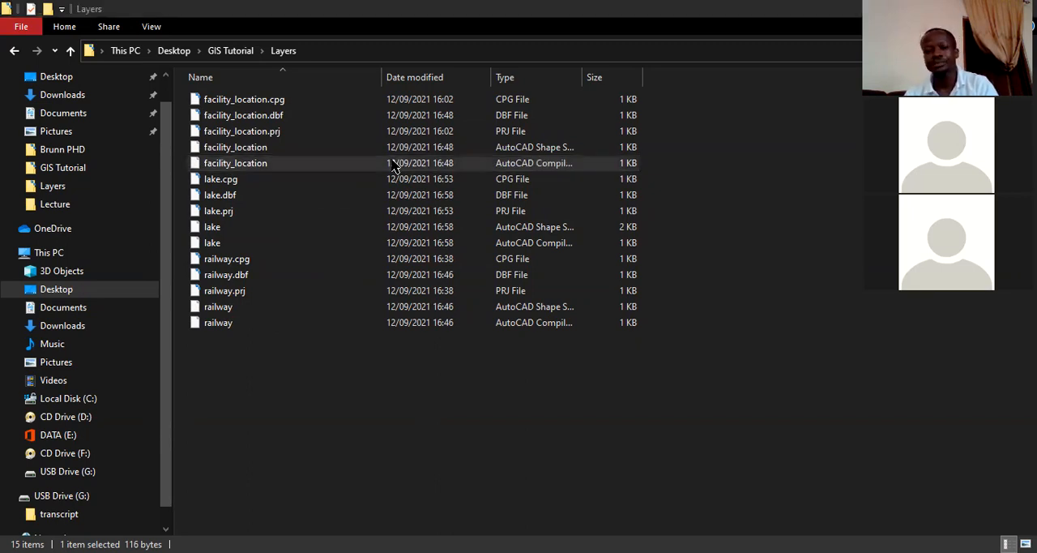
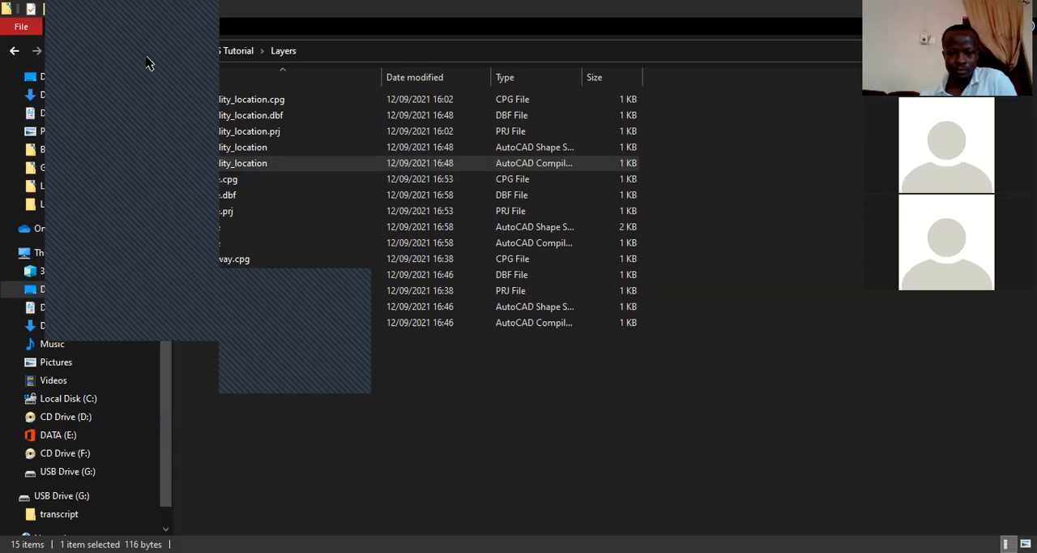
Switch to QGIS and review the operations available for the railway vector layer.
{"action": "key", "text": "alt+Tab"}
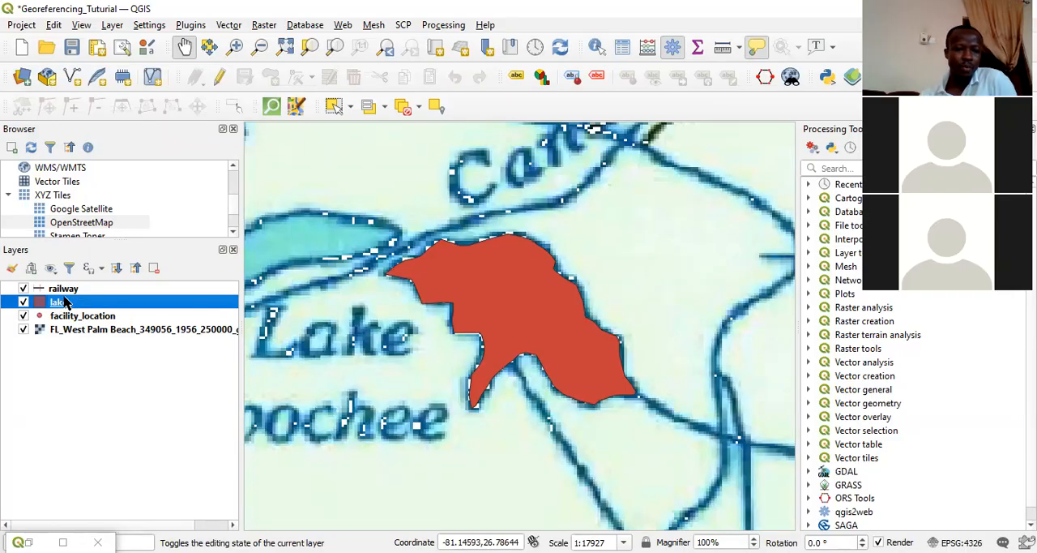
{"action": "right_click", "coordinate": [64, 289]}
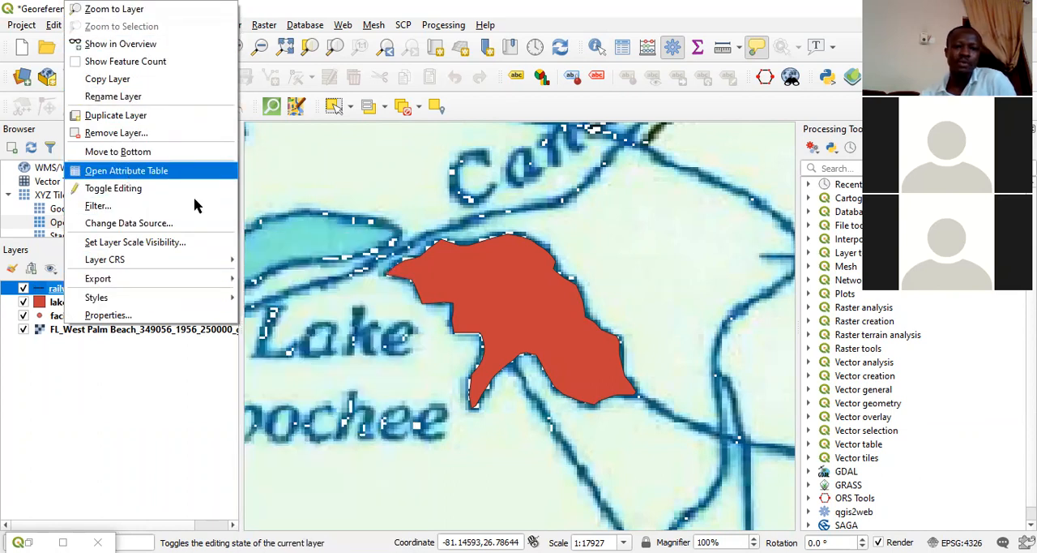
{"action": "key", "text": "Escape"}
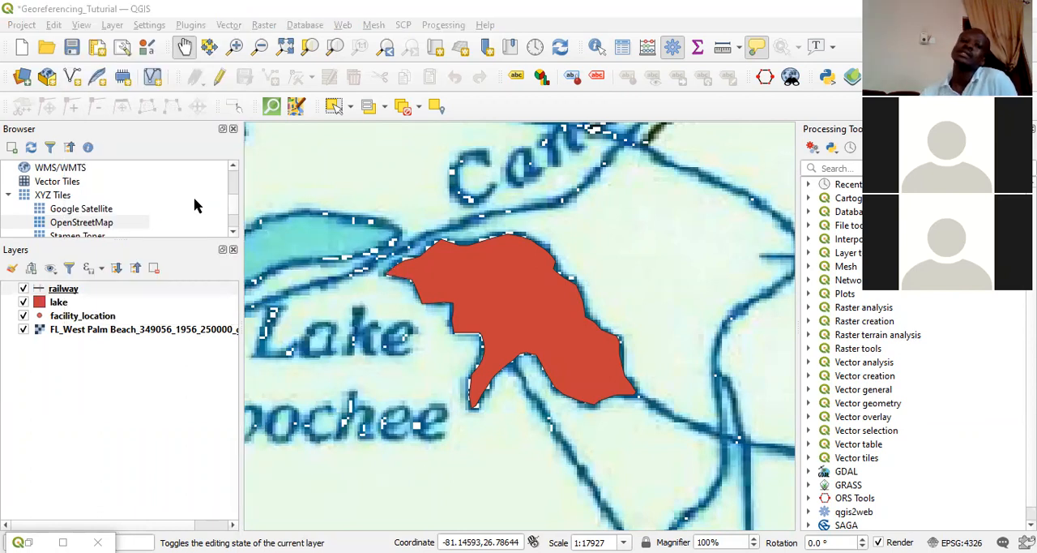
{"action": "left_click", "coordinate": [195, 206]}
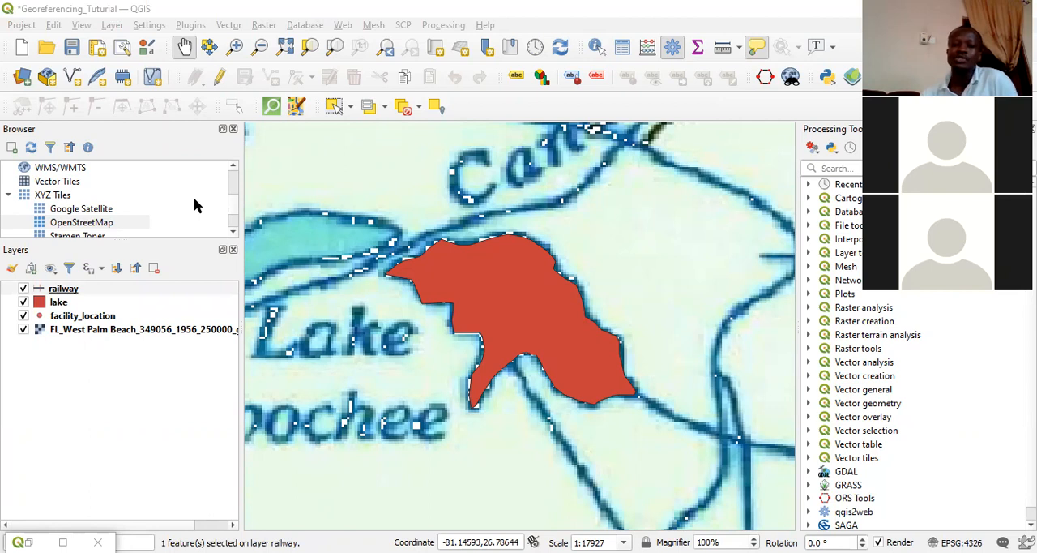
Examine the available vector geometry, research and data management tools along with the raster analysis tools.
{"action": "left_click", "coordinate": [190, 25]}
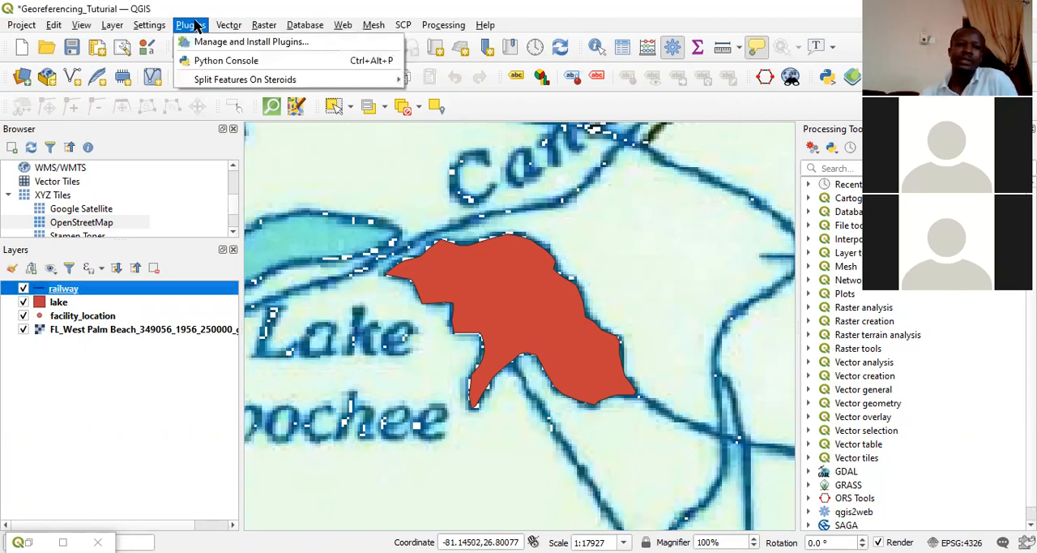
{"action": "mouse_move", "coordinate": [221, 31]}
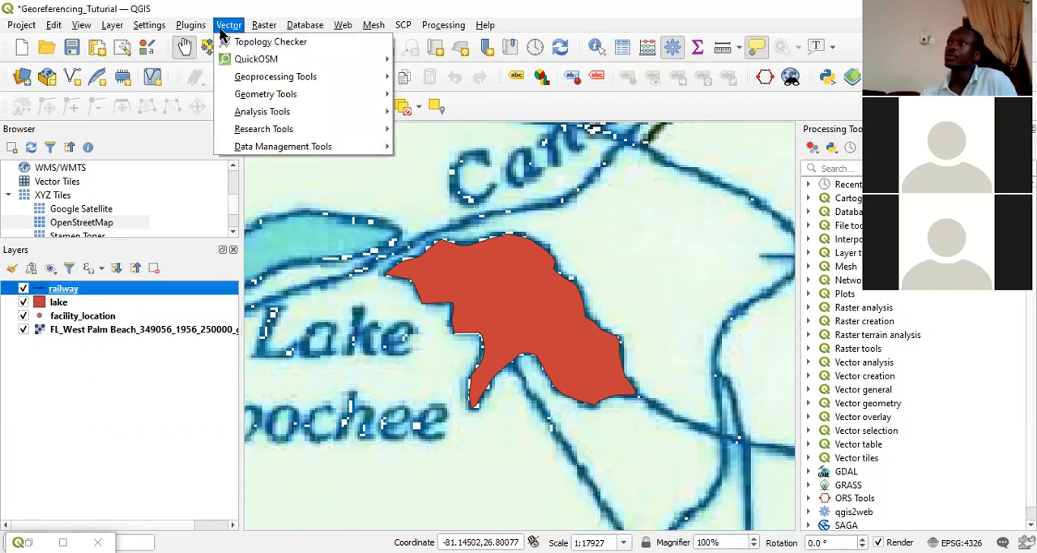
{"action": "mouse_move", "coordinate": [271, 94]}
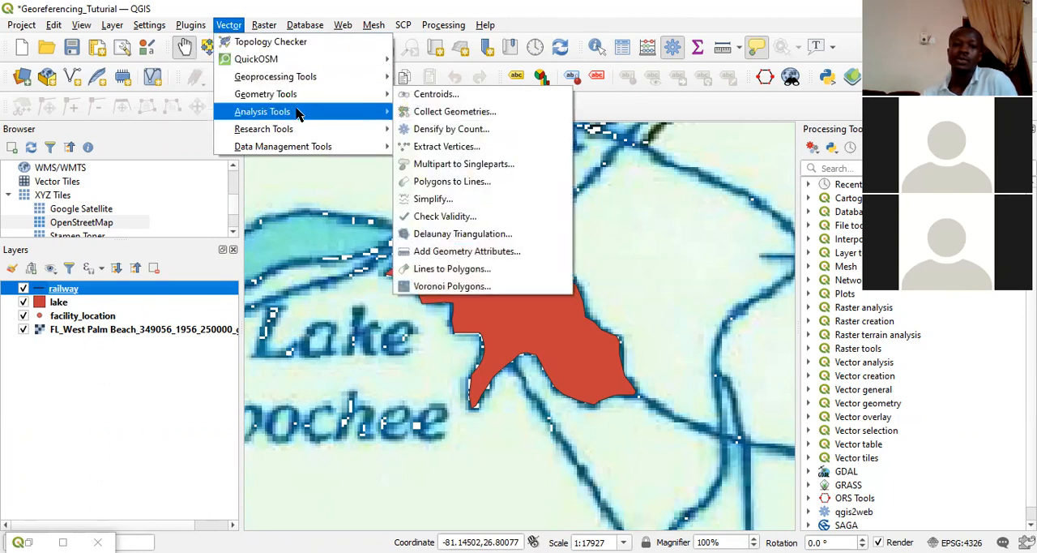
{"action": "mouse_move", "coordinate": [308, 132]}
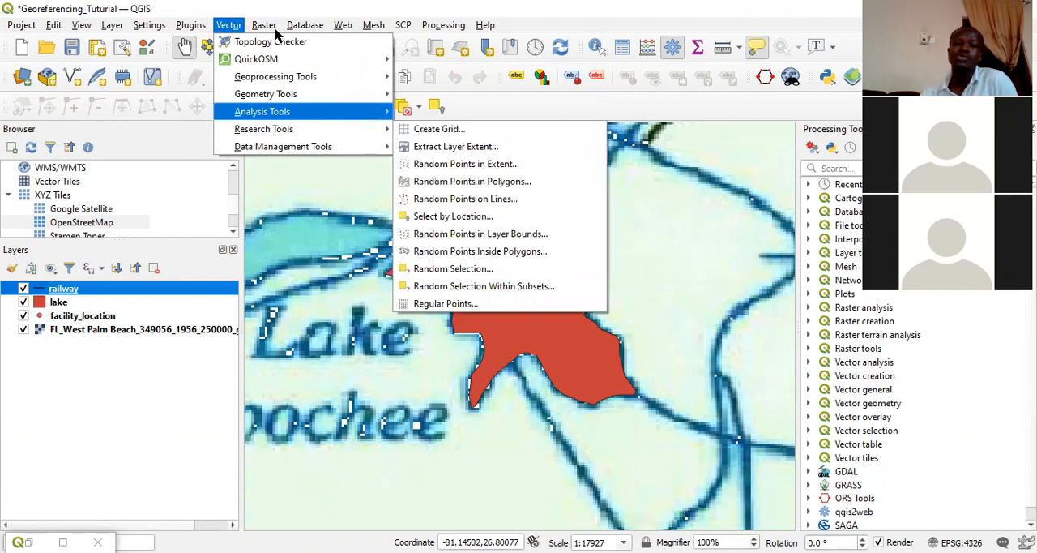
{"action": "mouse_move", "coordinate": [275, 28]}
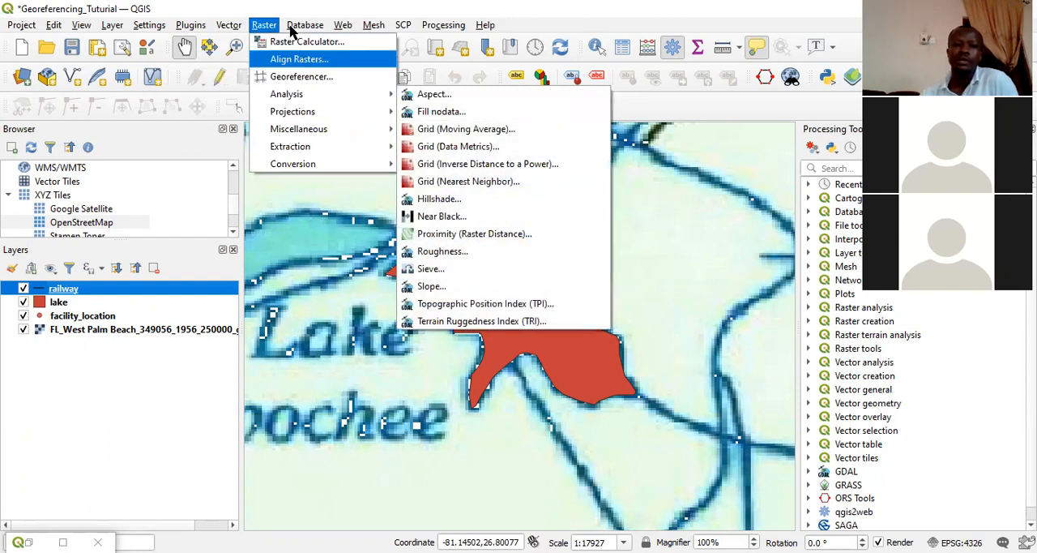
{"action": "mouse_move", "coordinate": [267, 129]}
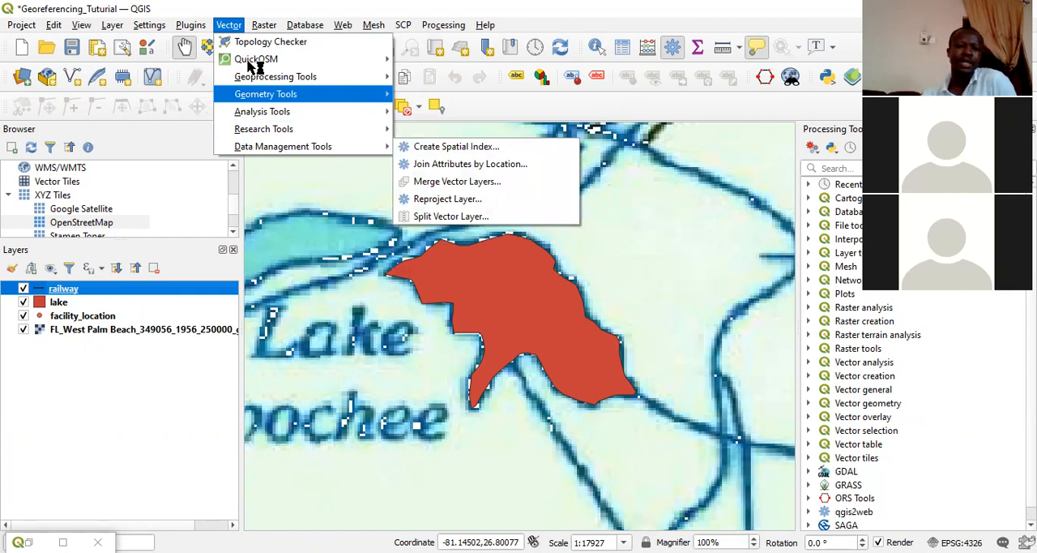
Compare the operations available for the lake layer with those of the FL_West Palm Beach raster, and leave the lake layer selected.
{"action": "left_click", "coordinate": [62, 303]}
{"action": "right_click", "coordinate": [65, 306]}
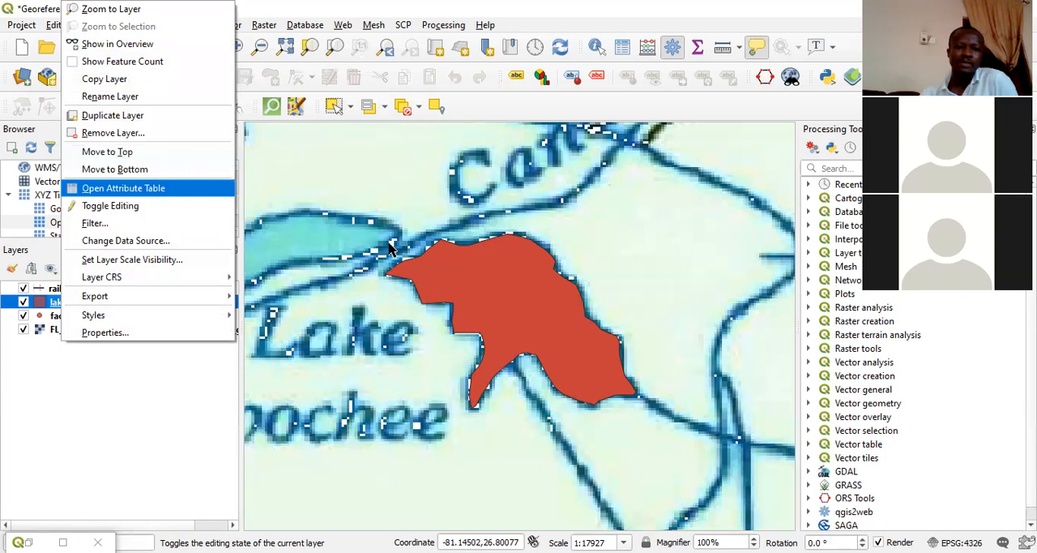
{"action": "left_click", "coordinate": [691, 77]}
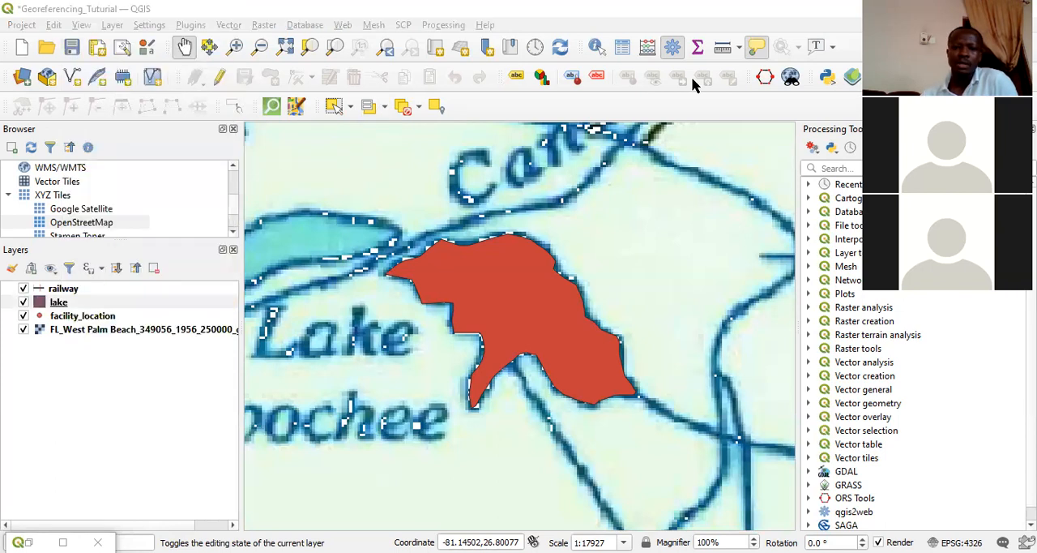
{"action": "right_click", "coordinate": [81, 329]}
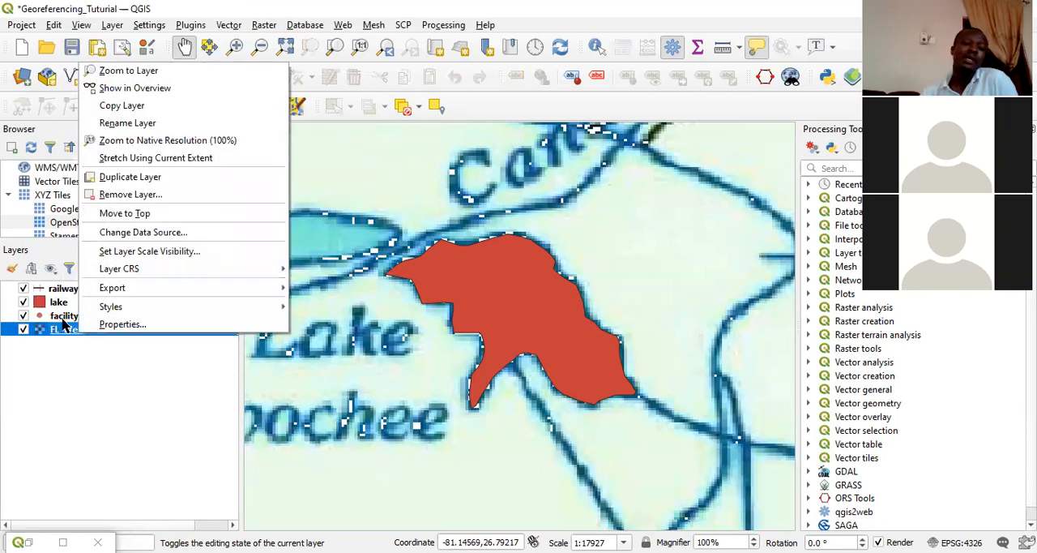
{"action": "left_click", "coordinate": [52, 302]}
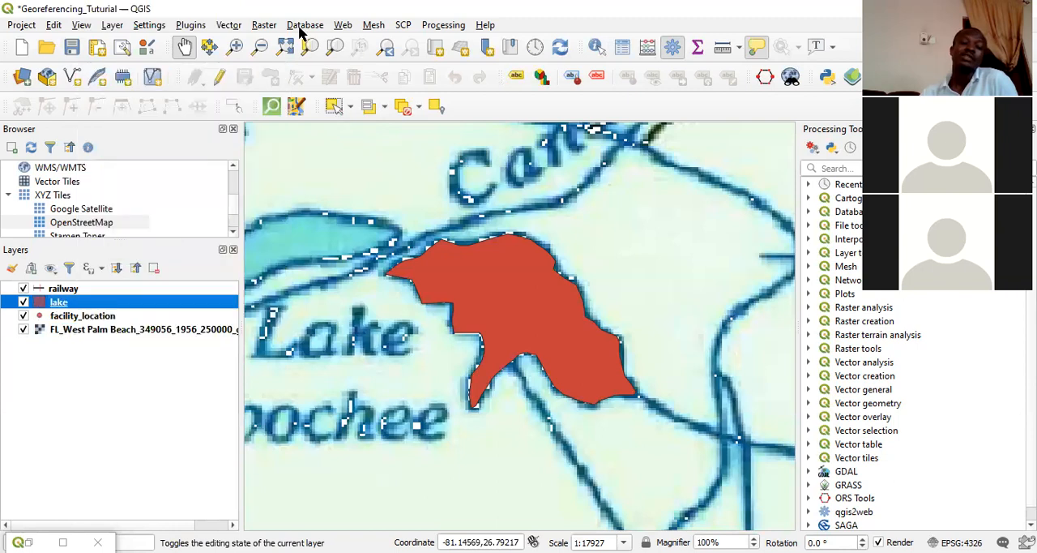
Examine the vector geoprocessing and research tools with the lake layer selected, running none of them.
{"action": "left_click", "coordinate": [228, 25]}
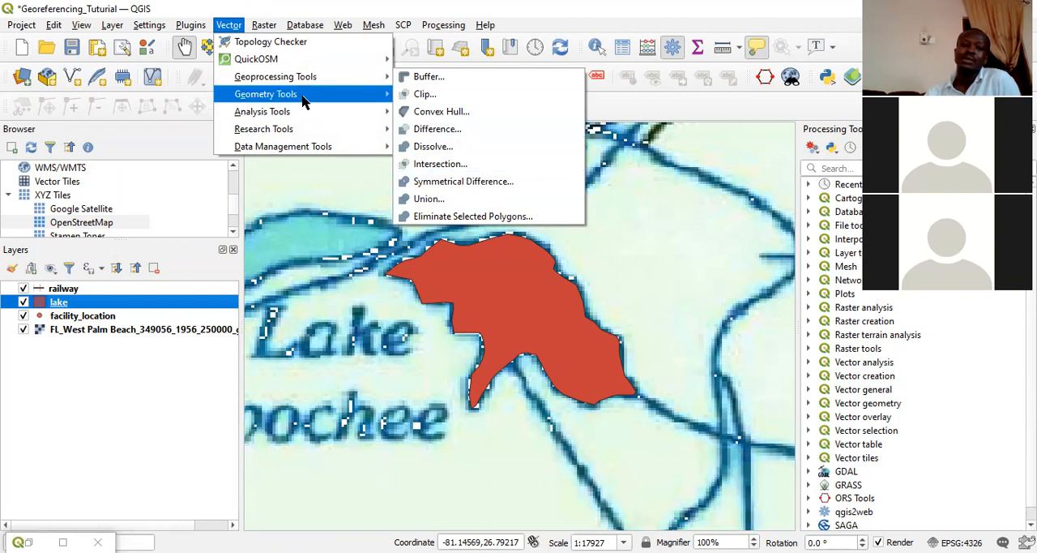
{"action": "mouse_move", "coordinate": [322, 132]}
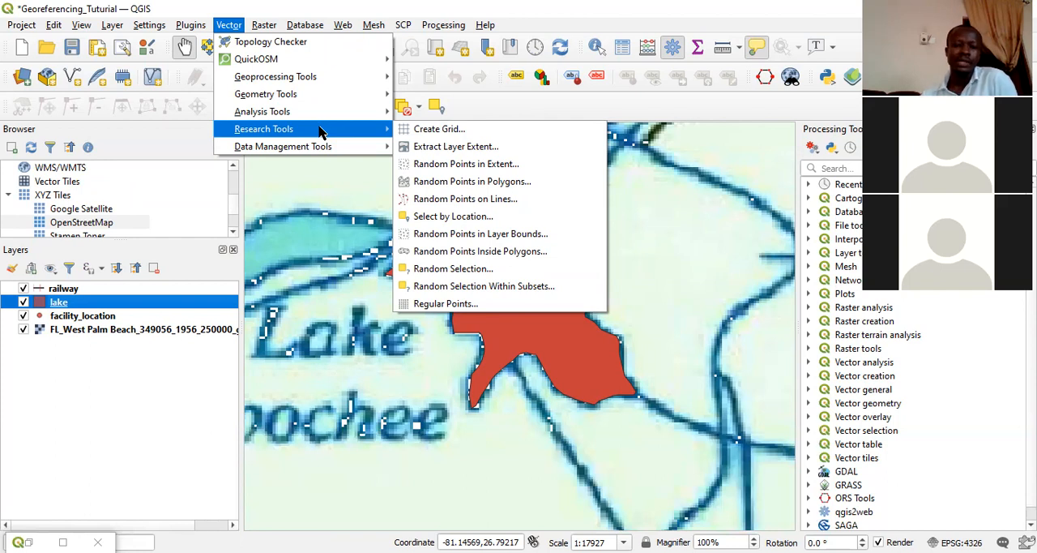
{"action": "left_click", "coordinate": [619, 108]}
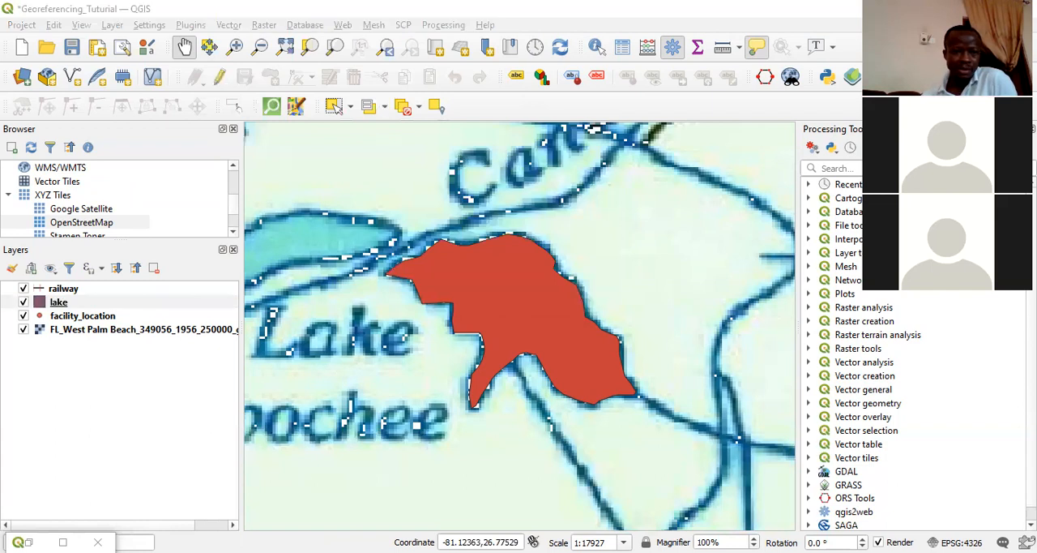